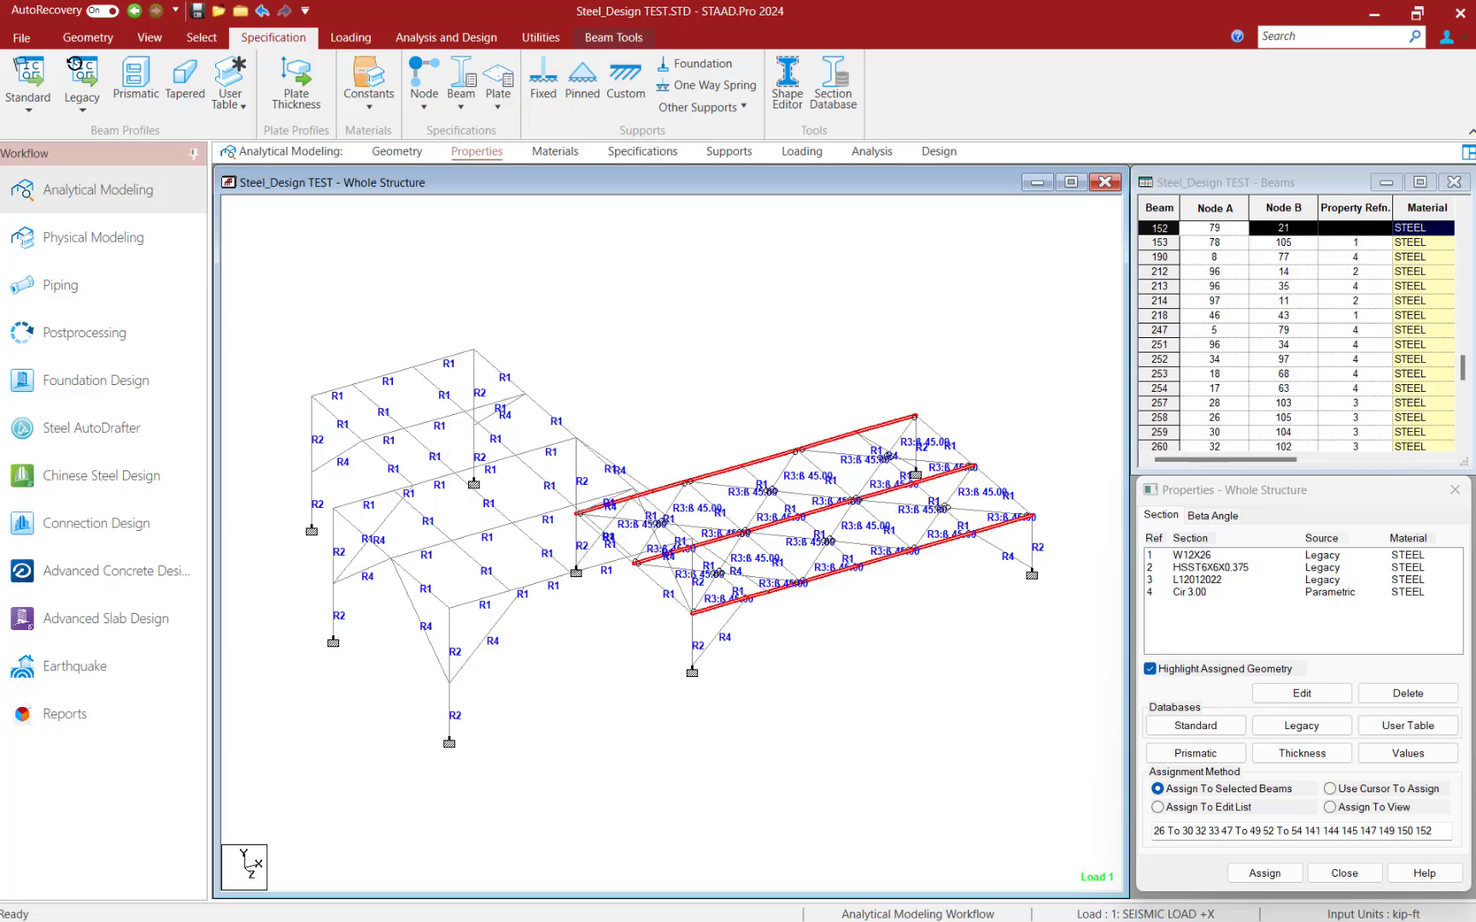
# Step: Look through the Standard and Legacy beam profile databases, including the USA material categories in the Legacy list
pyautogui.click(29, 112)
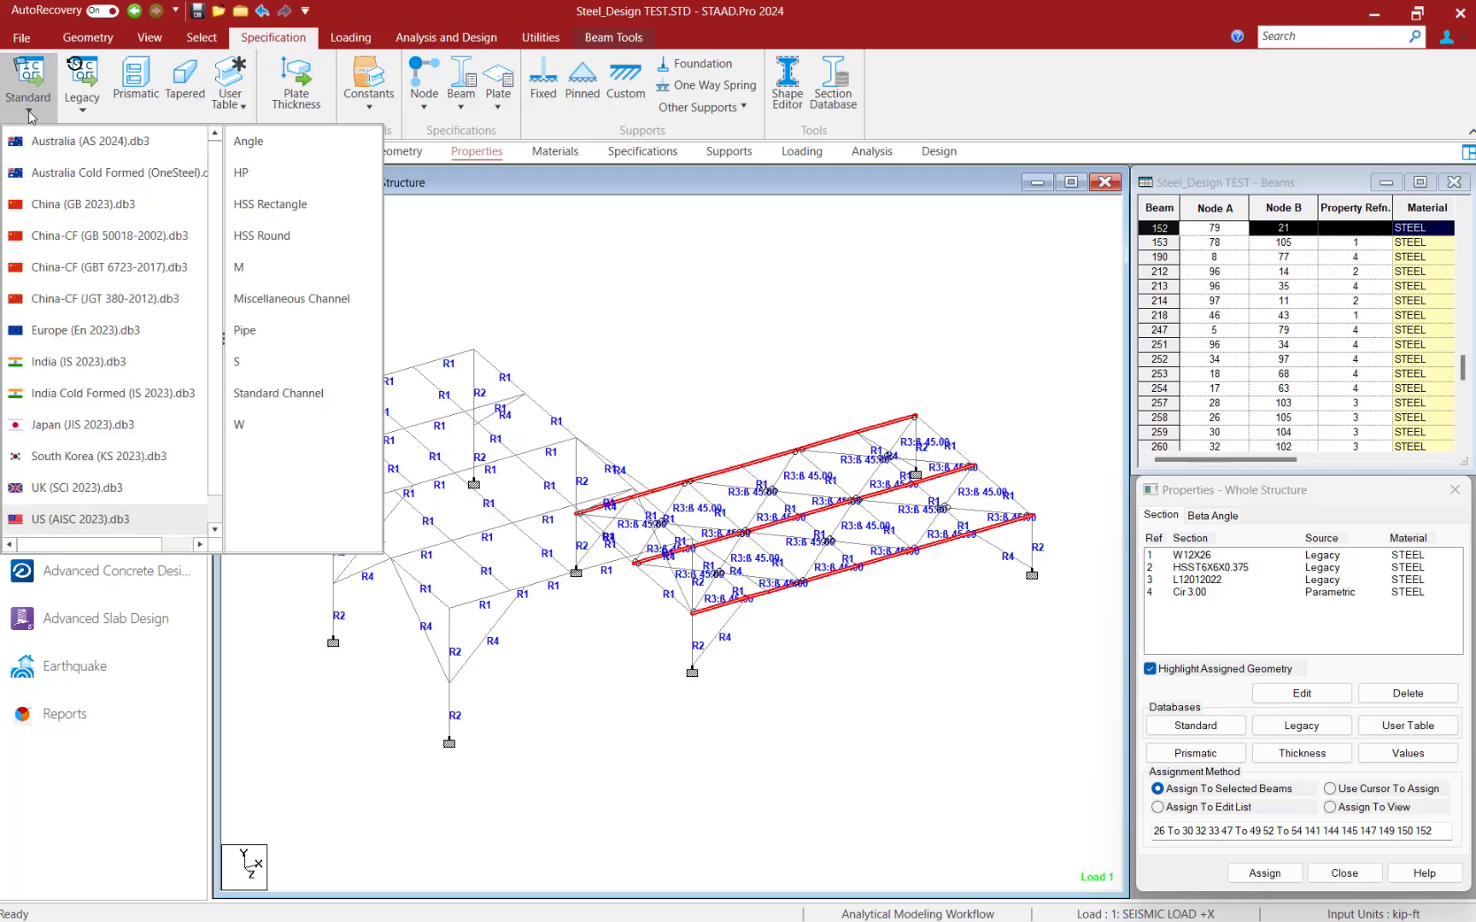
pyautogui.click(82, 109)
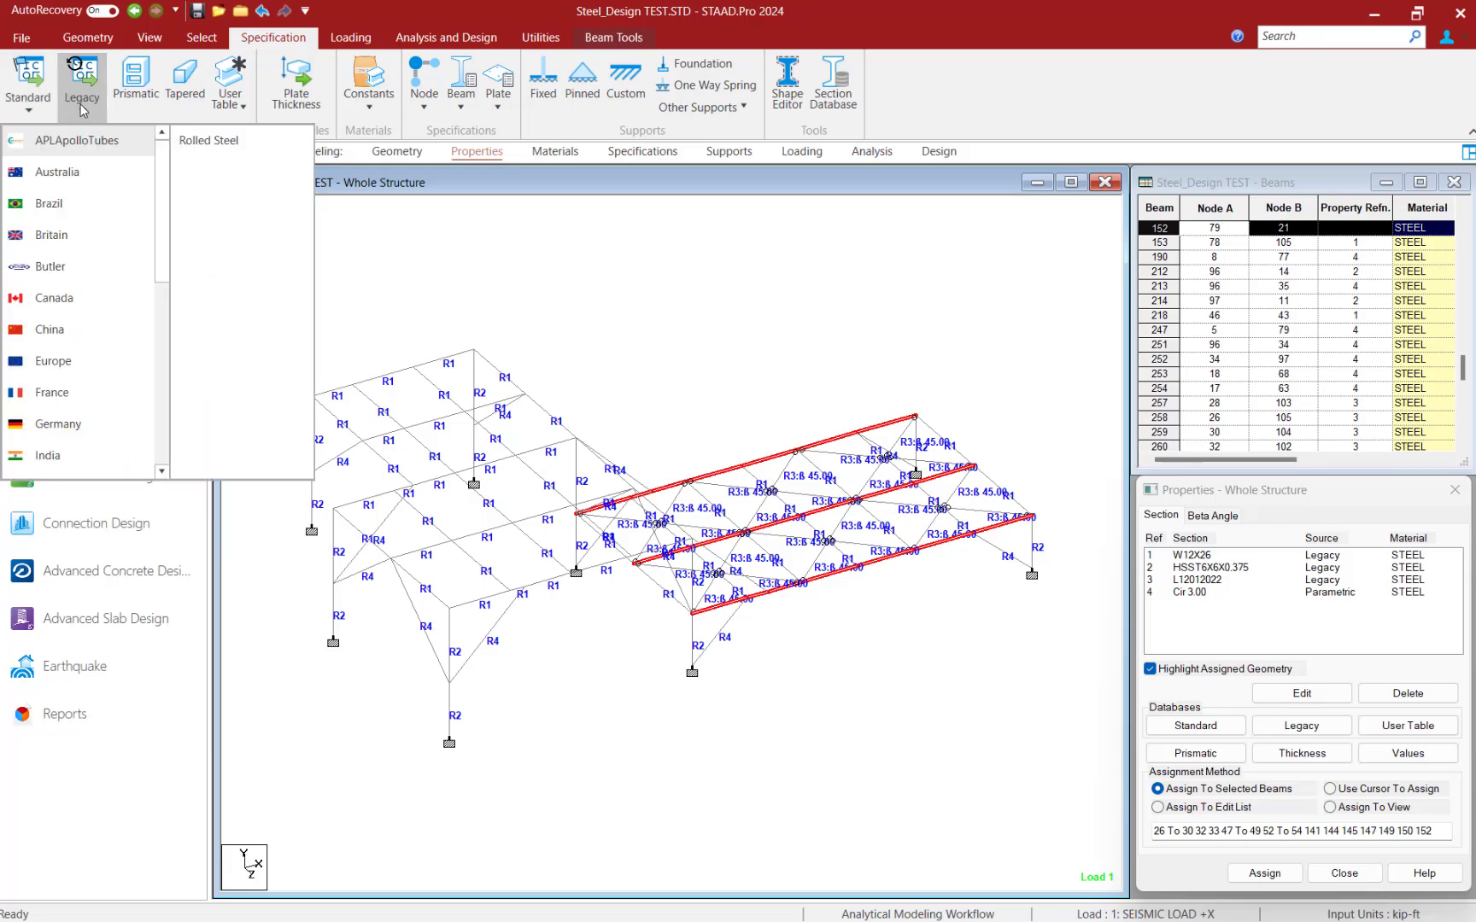
pyautogui.scroll(-4, 42, 324)
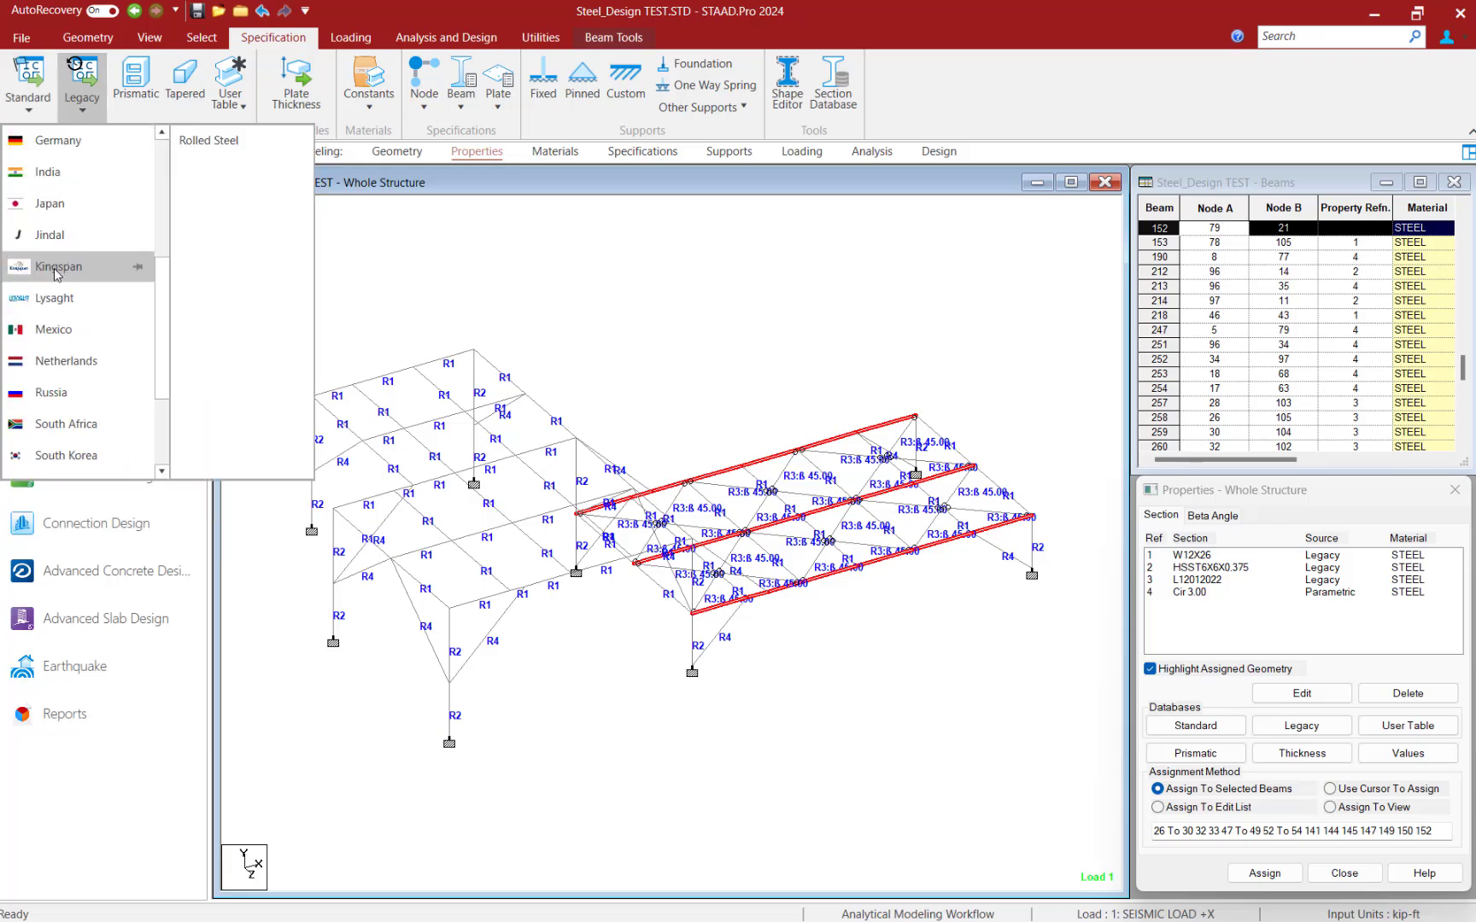
pyautogui.scroll(-2, 38, 431)
pyautogui.click(46, 426)
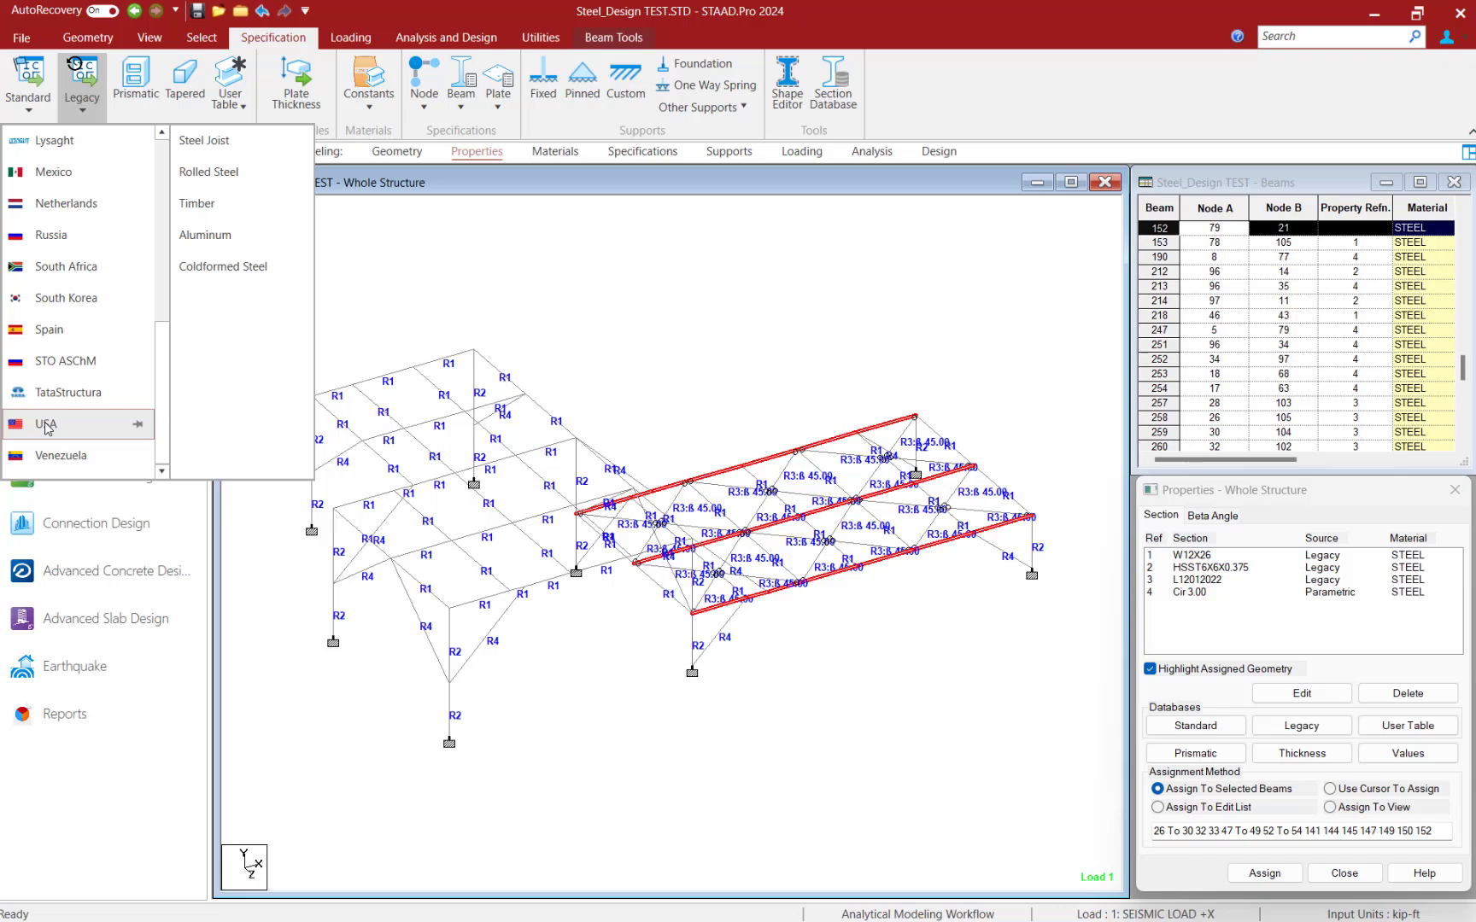
# Step: Review the Rectangle and Tee definitions among the prismatic section types, adding no section
pyautogui.click(137, 77)
pyautogui.click(136, 79)
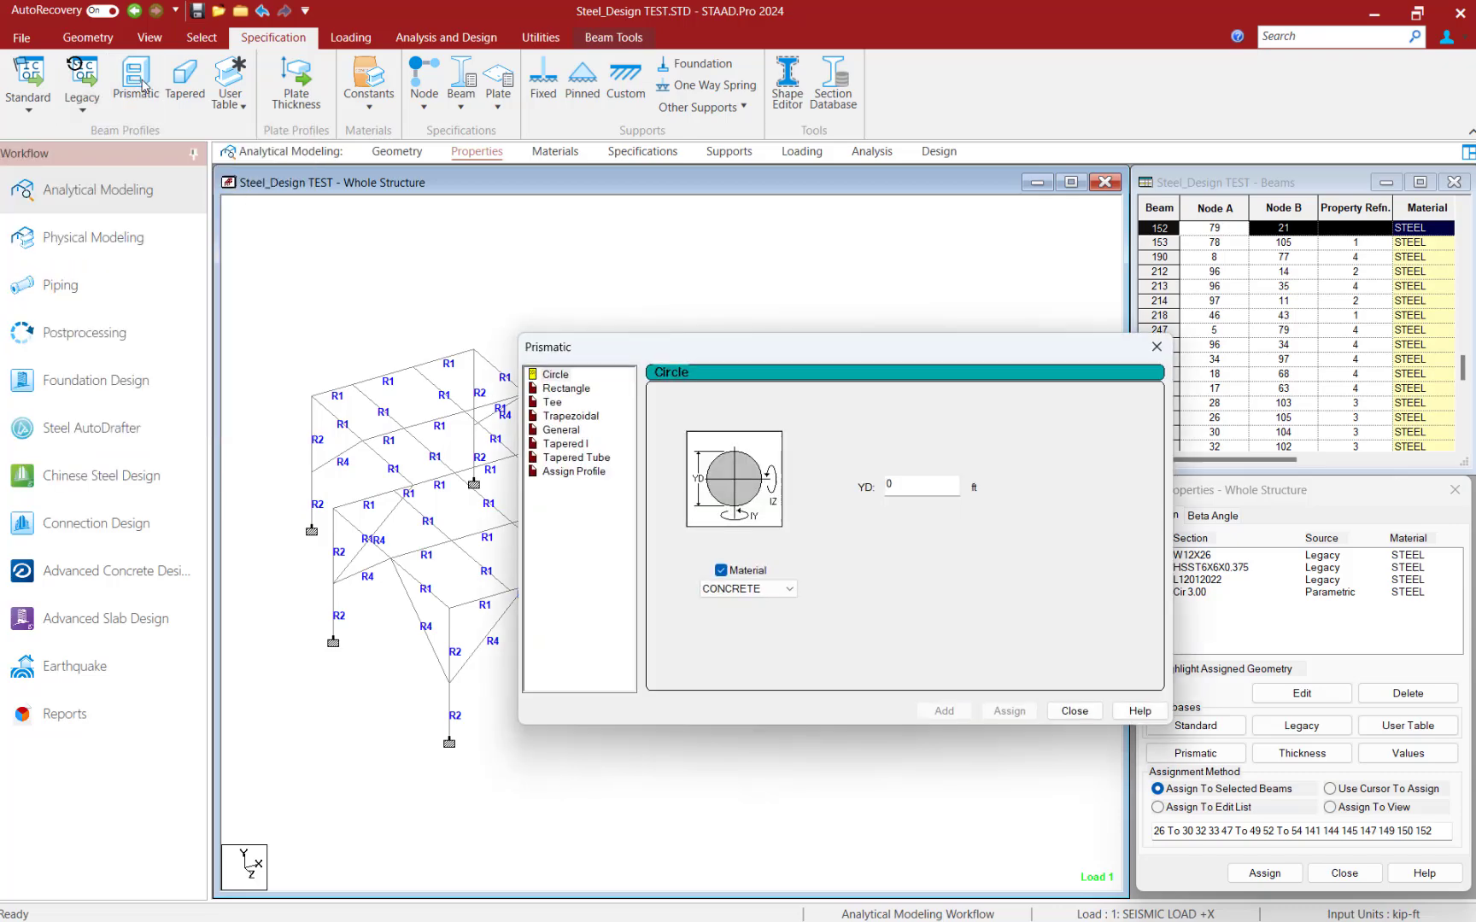
pyautogui.click(557, 388)
pyautogui.click(552, 404)
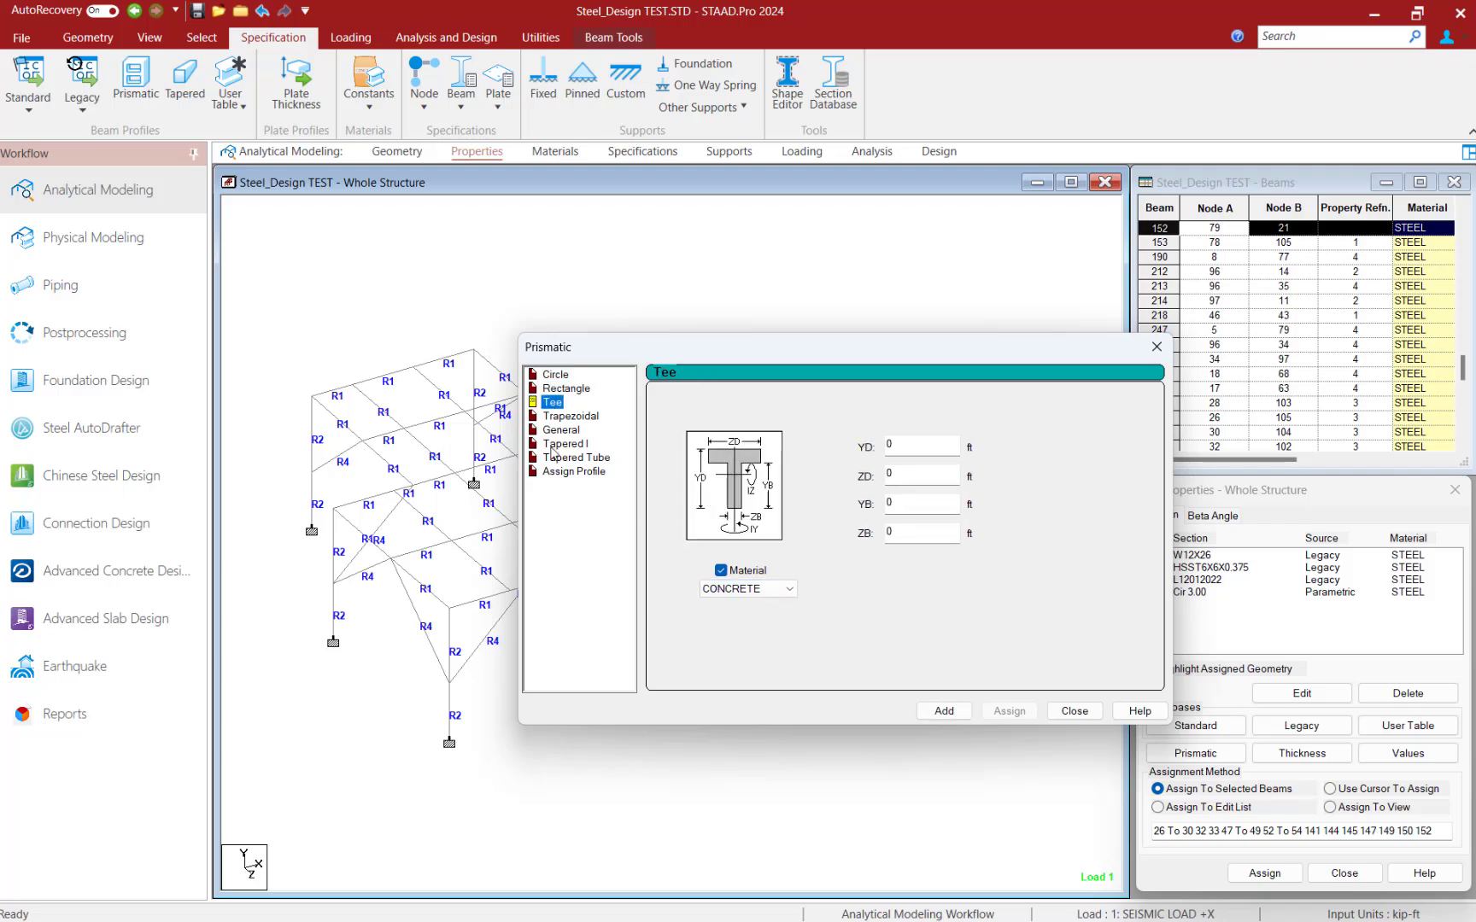
pyautogui.click(1072, 711)
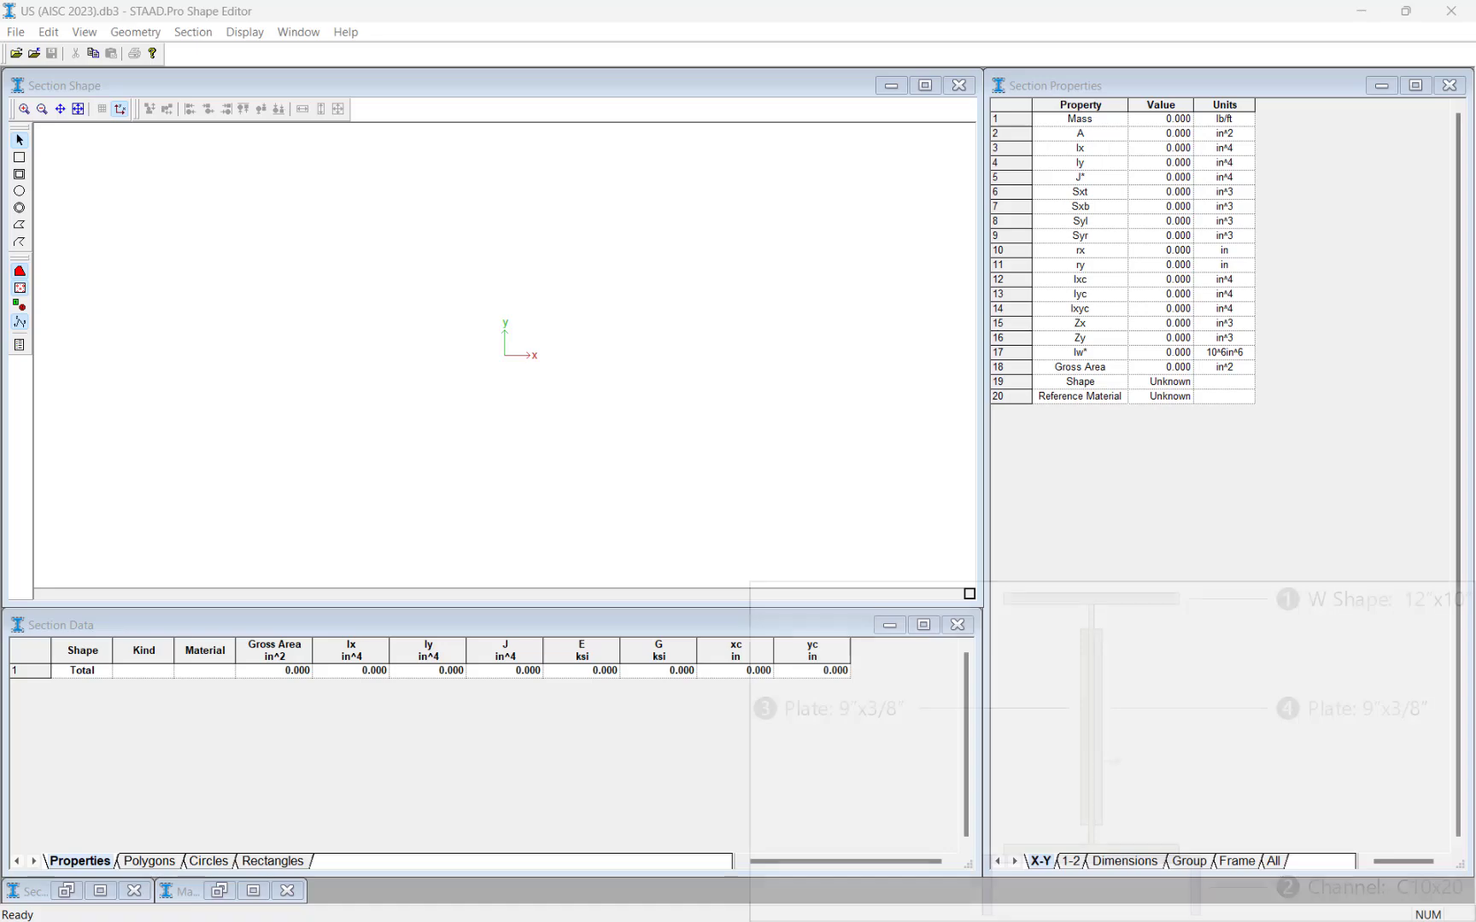
# Step: Place a standard Wide Flange section with depth 12 in, width 8 in, flange thickness 0.5 in and web thickness 0.25 in
pyautogui.click(496, 20)
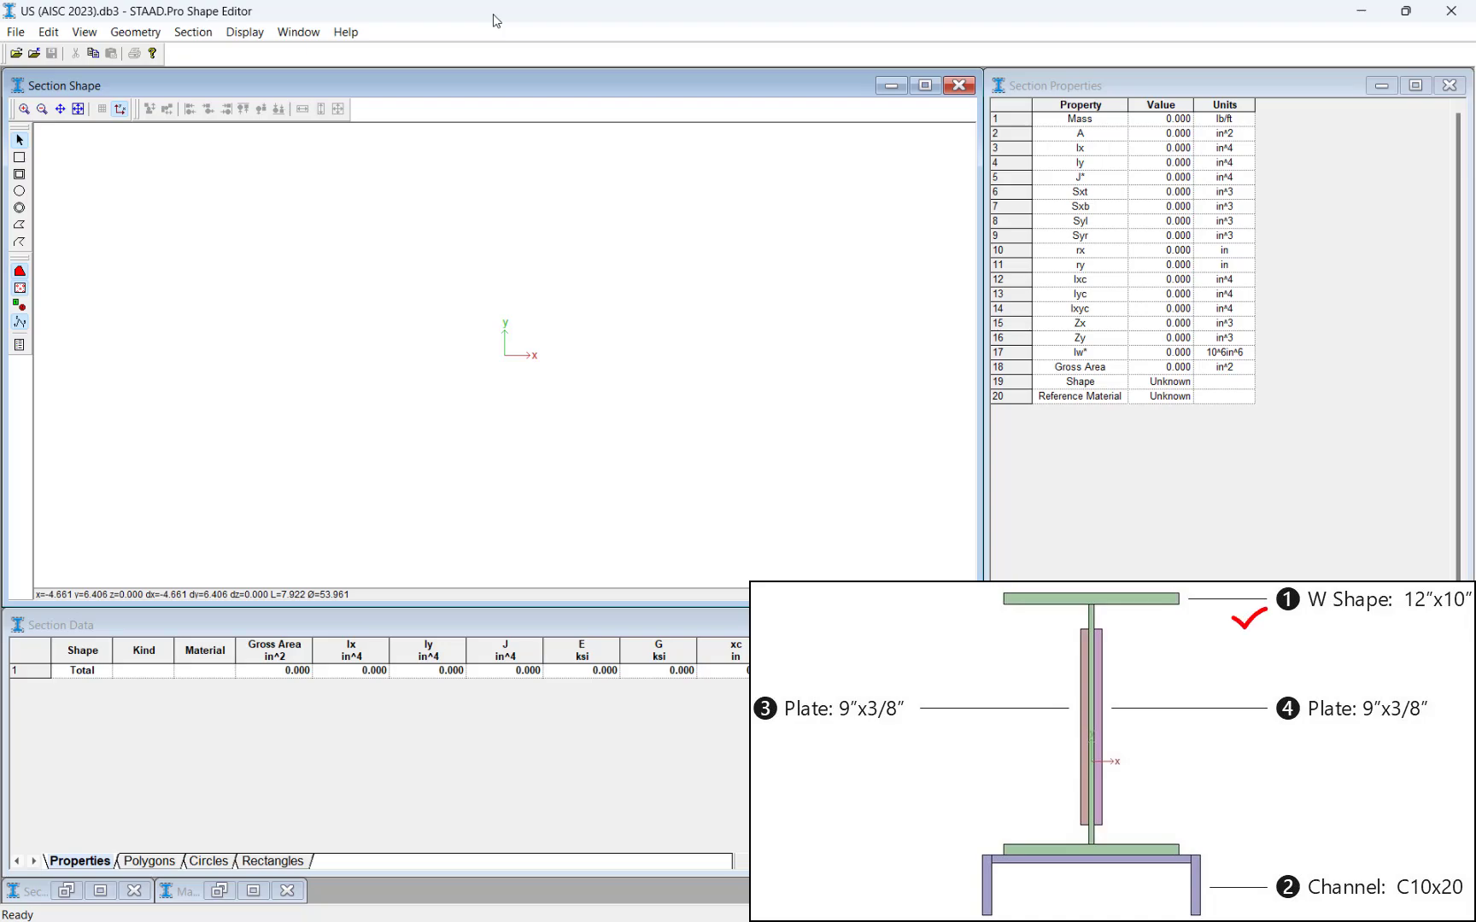
pyautogui.click(196, 33)
pyautogui.click(198, 75)
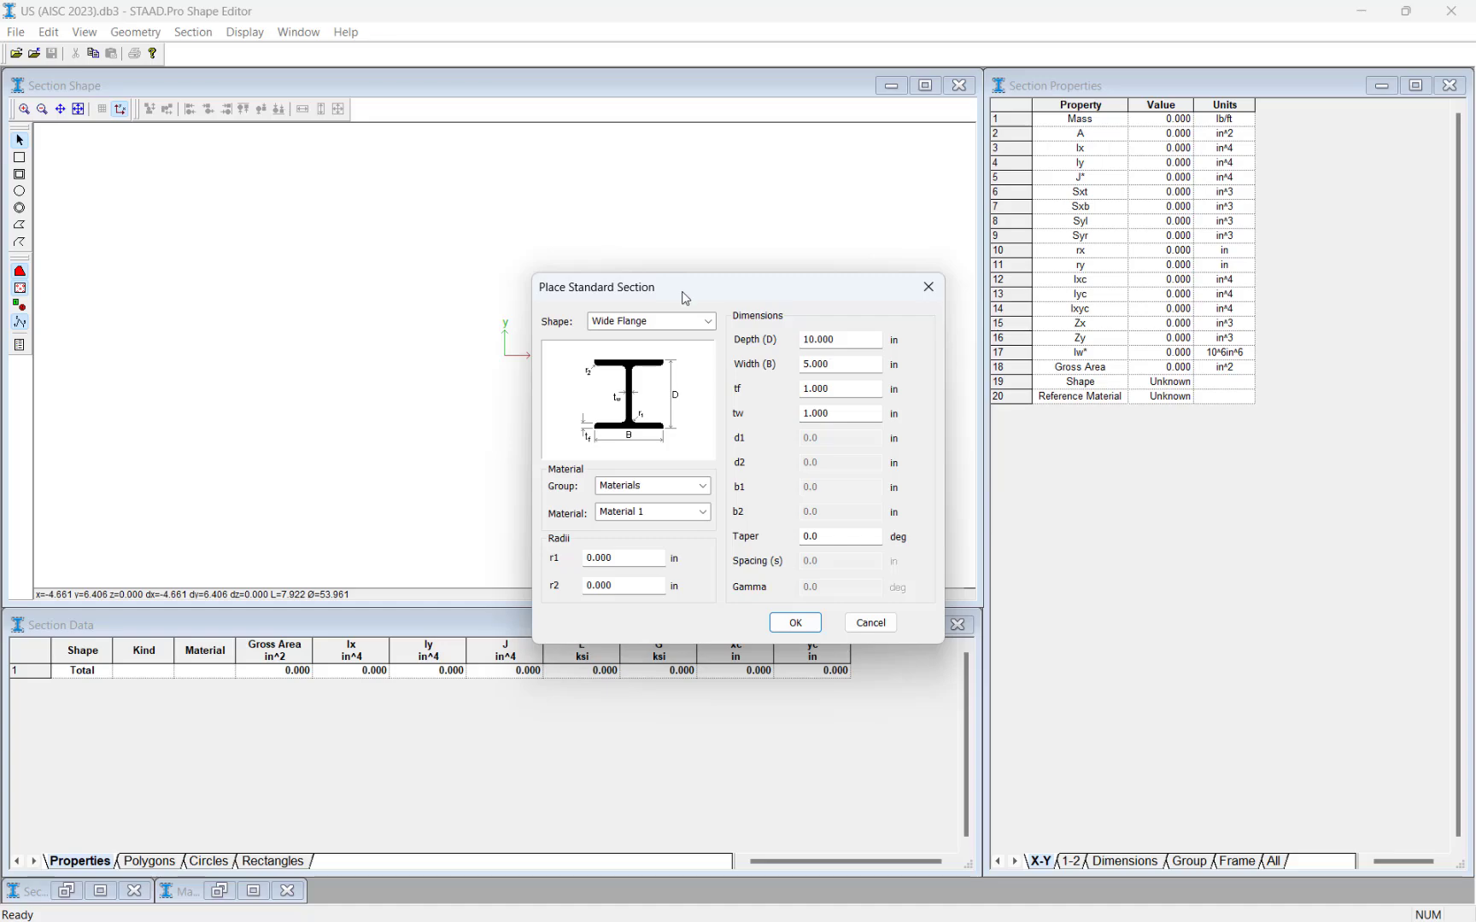
pyautogui.click(707, 321)
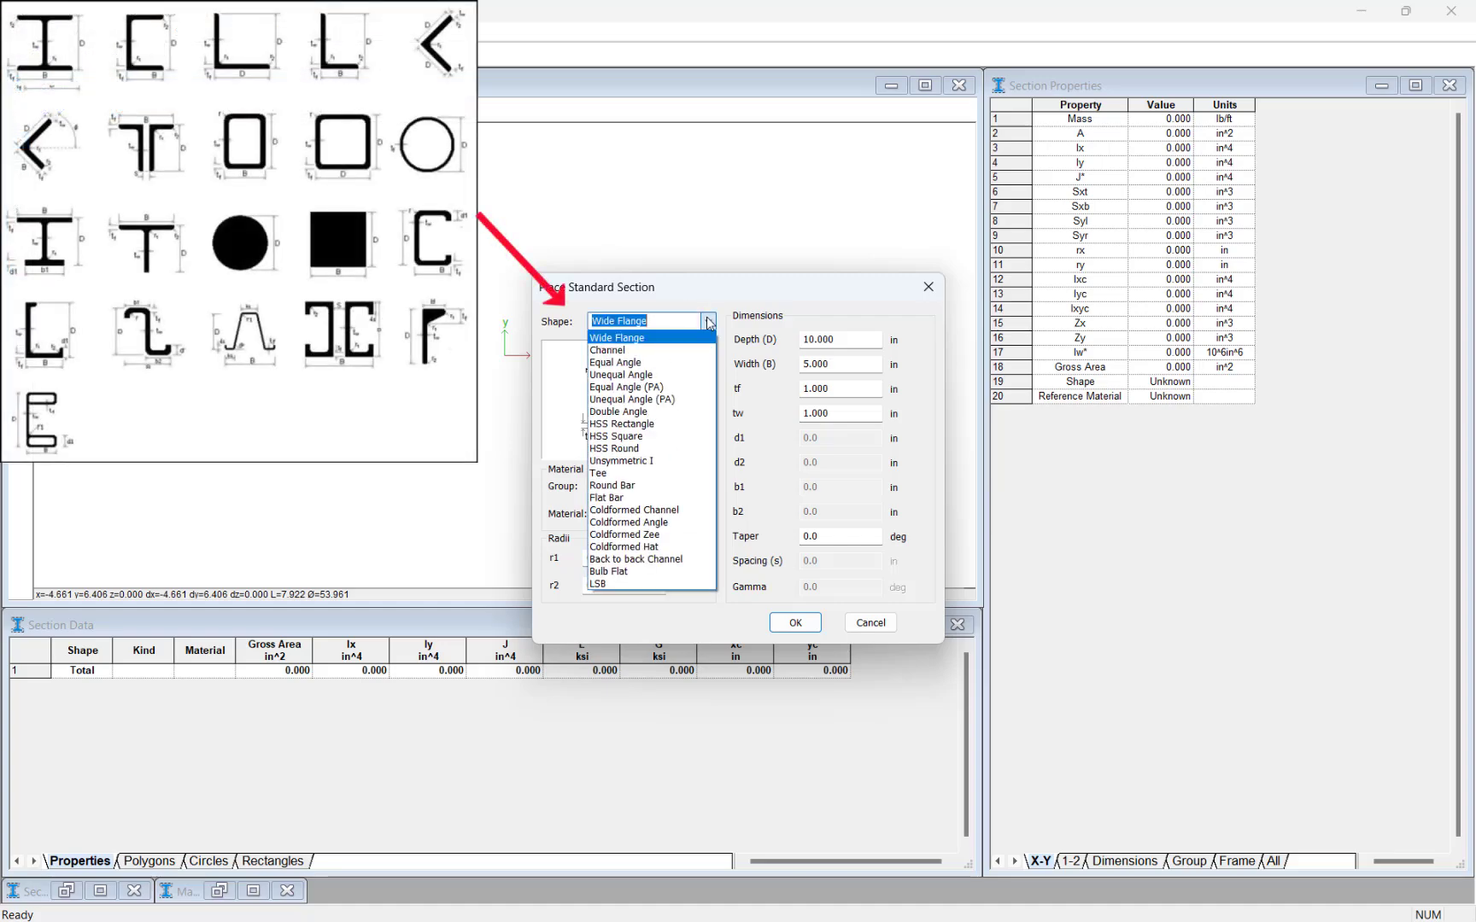
pyautogui.click(707, 322)
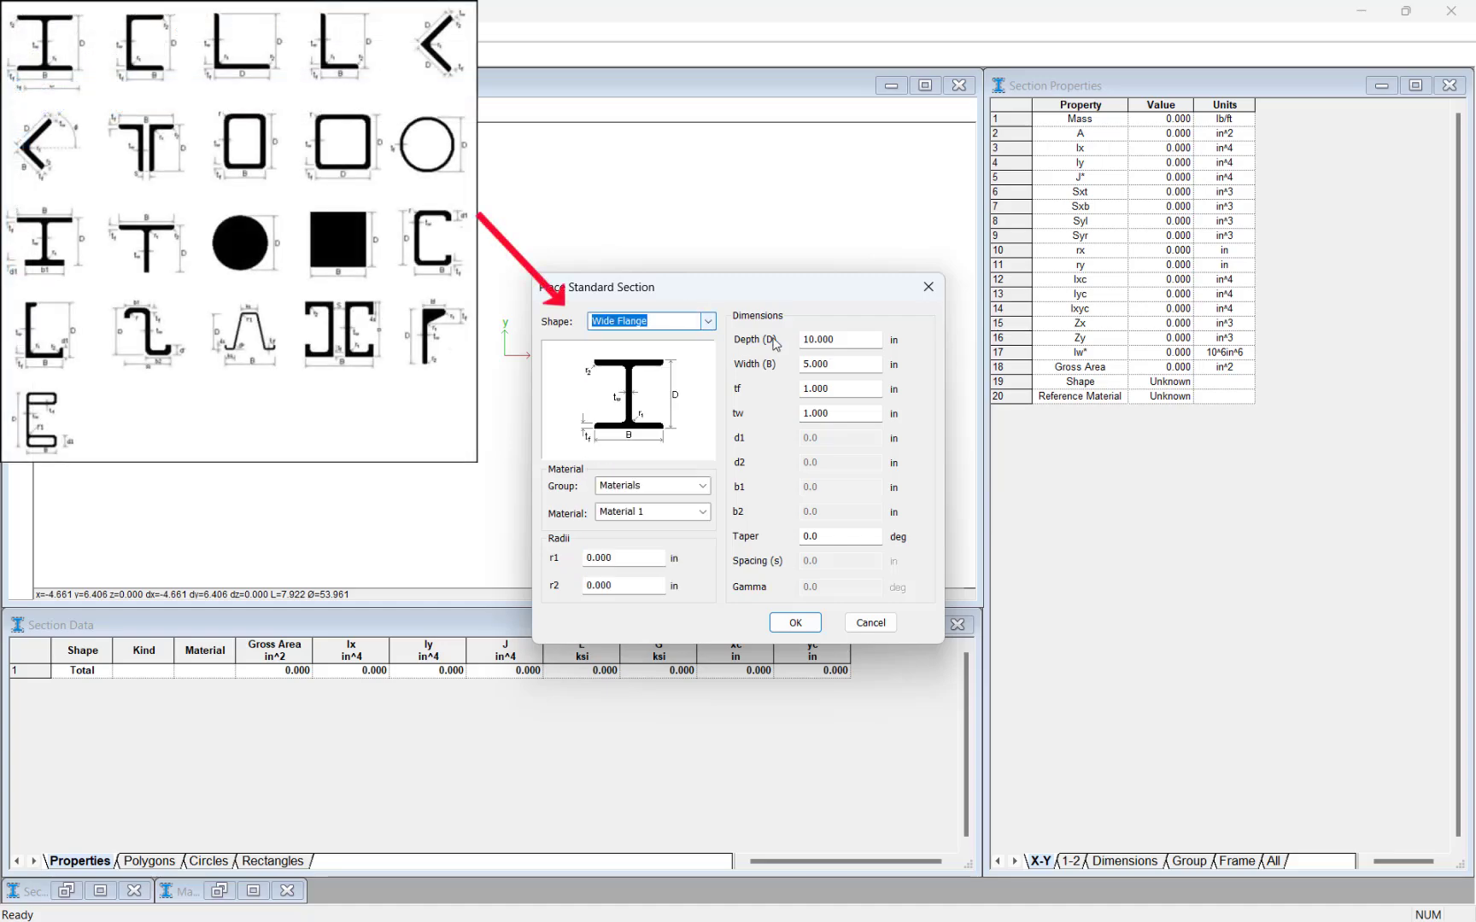
pyautogui.doubleClick(837, 339)
pyautogui.write('12')
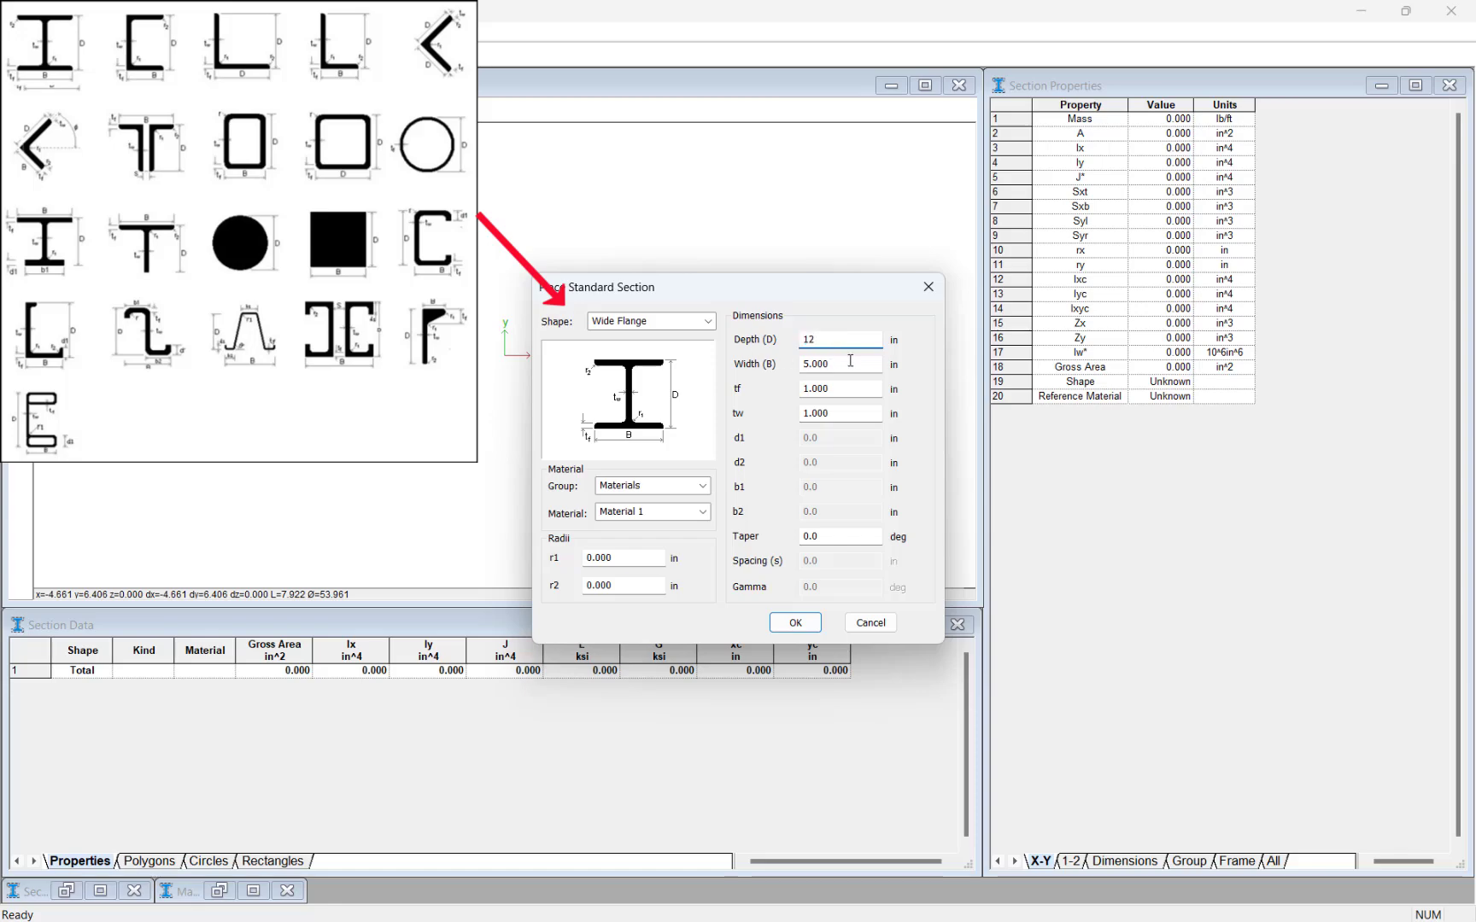
pyautogui.press('Tab')
pyautogui.write('8')
pyautogui.press('Tab')
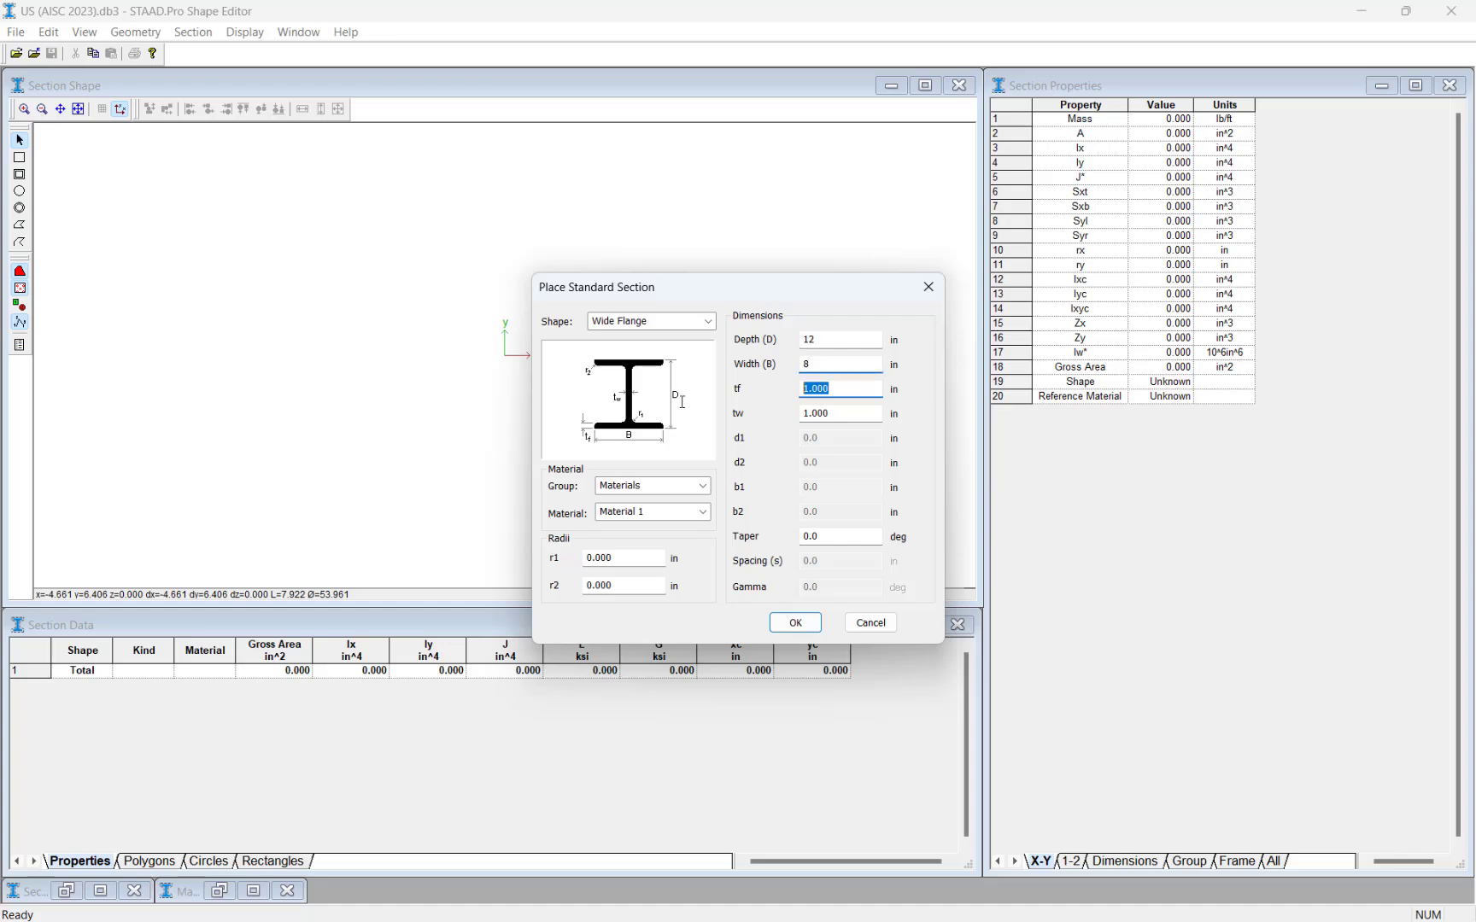
pyautogui.write('0.5')
pyautogui.press('Tab')
pyautogui.write('0.25')
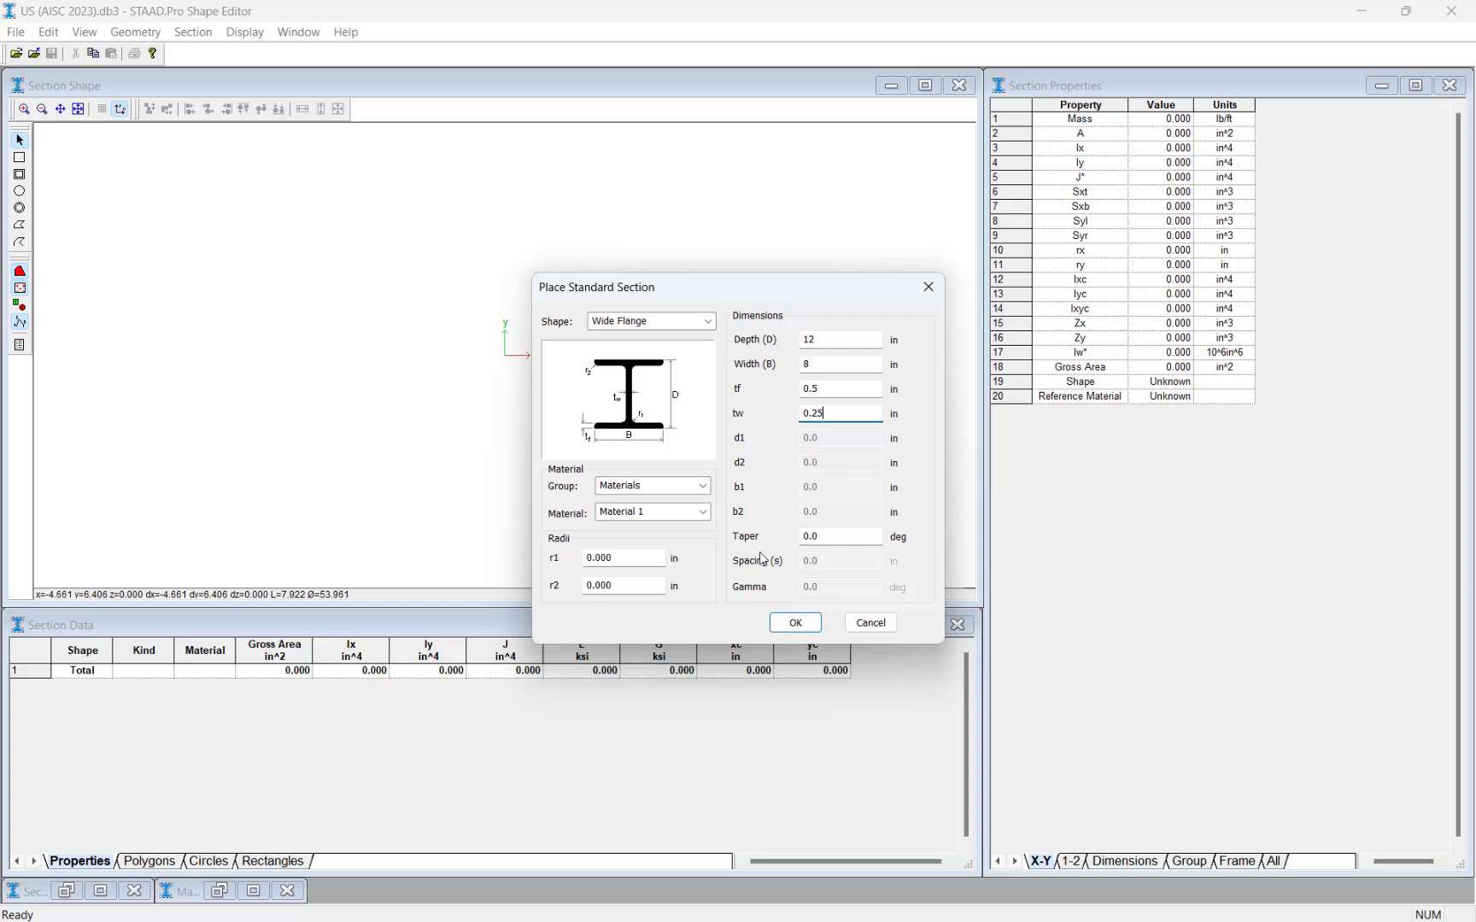
pyautogui.click(794, 626)
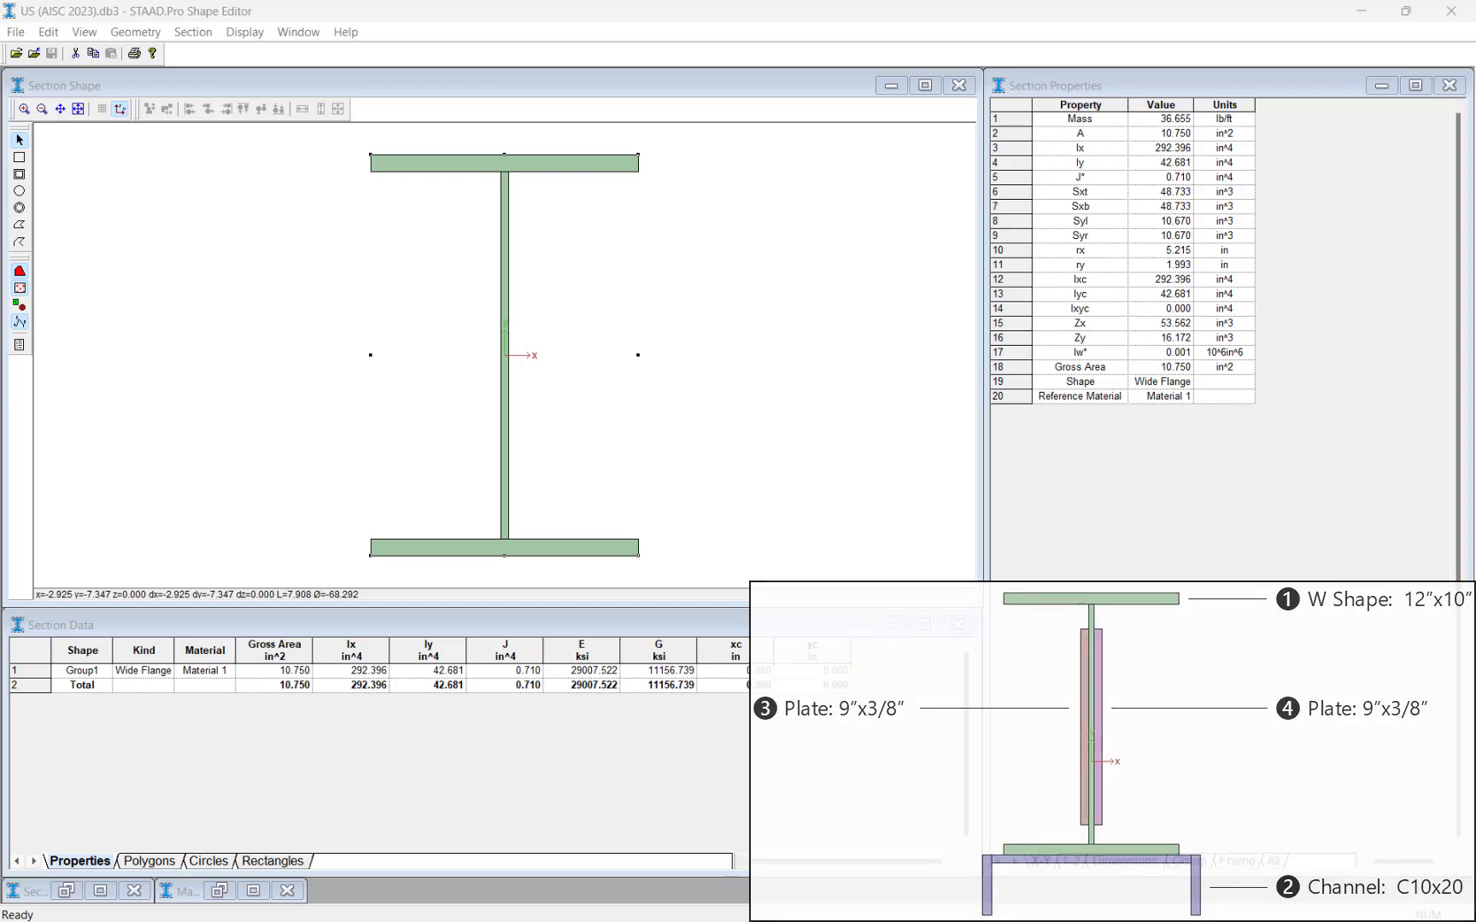
# Step: Open the US (AISC 2023).db3 section library from the Profiles folder
pyautogui.click(16, 32)
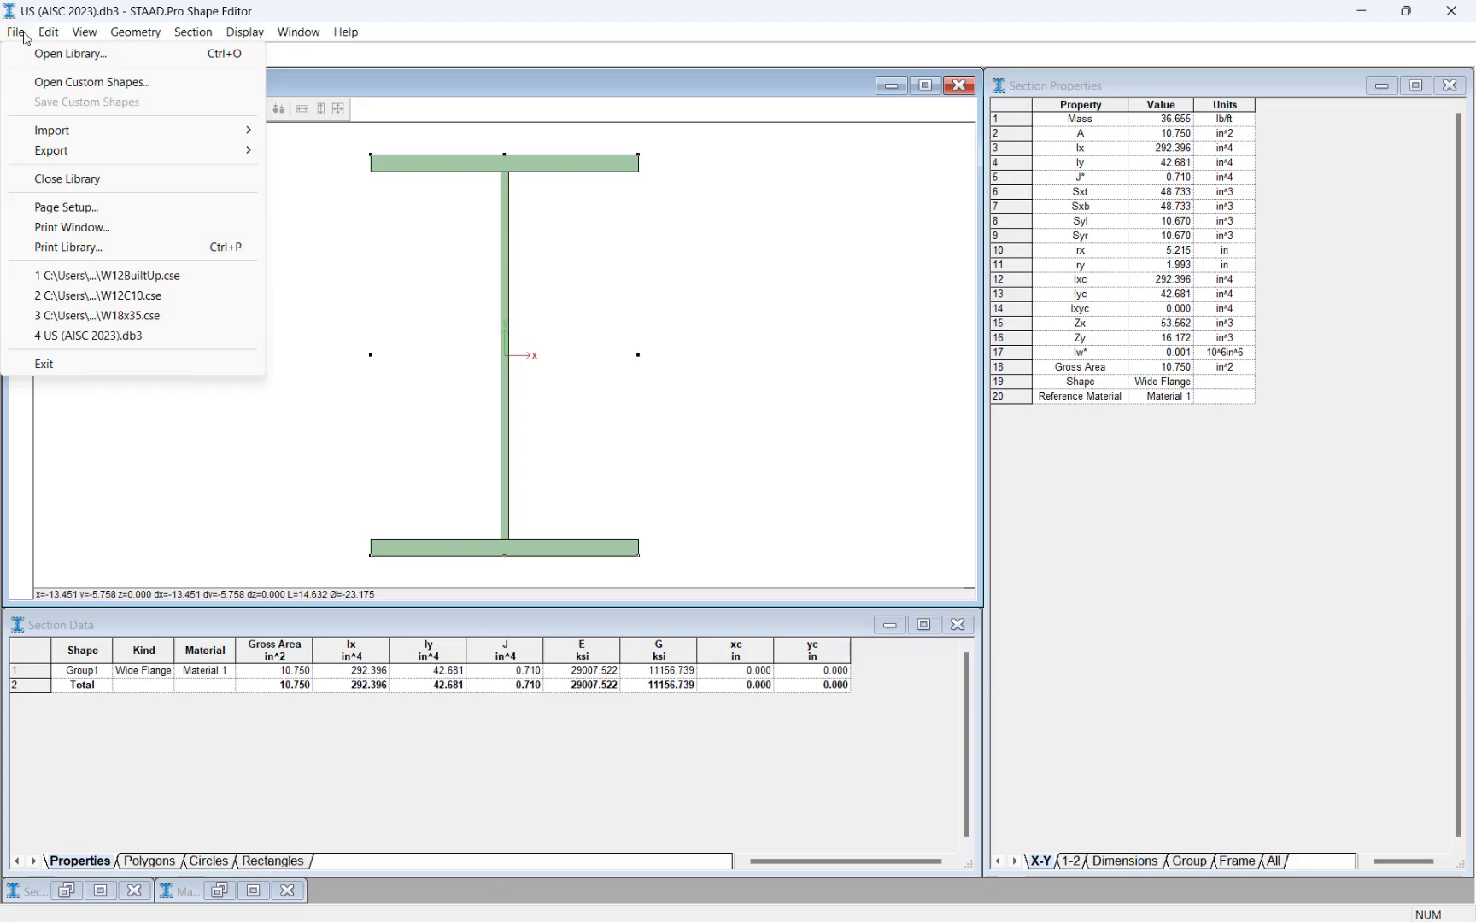
pyautogui.click(26, 53)
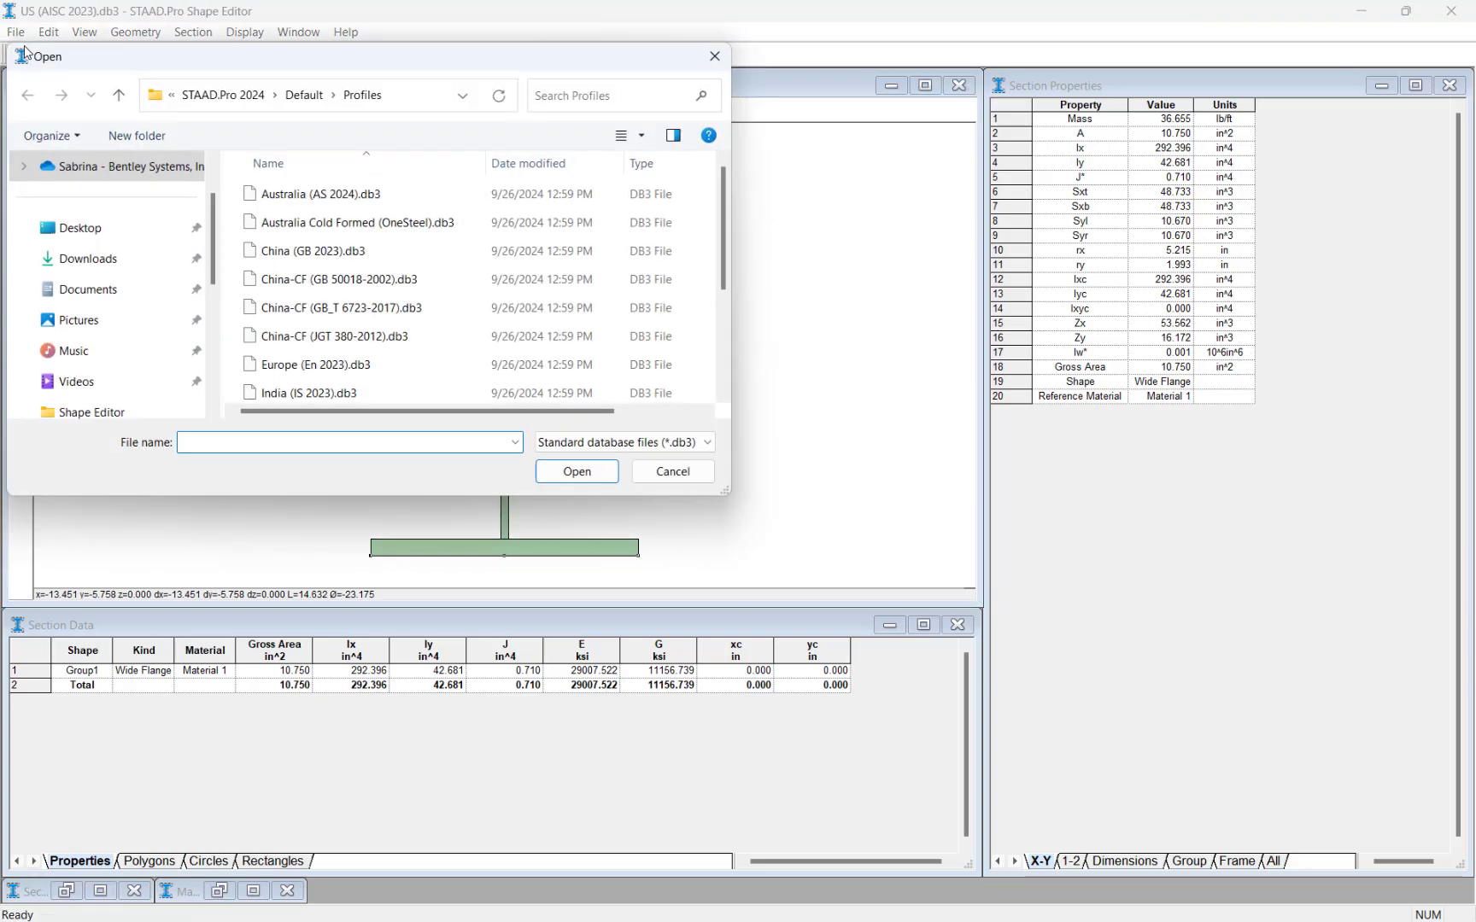
pyautogui.scroll(-2, 333, 282)
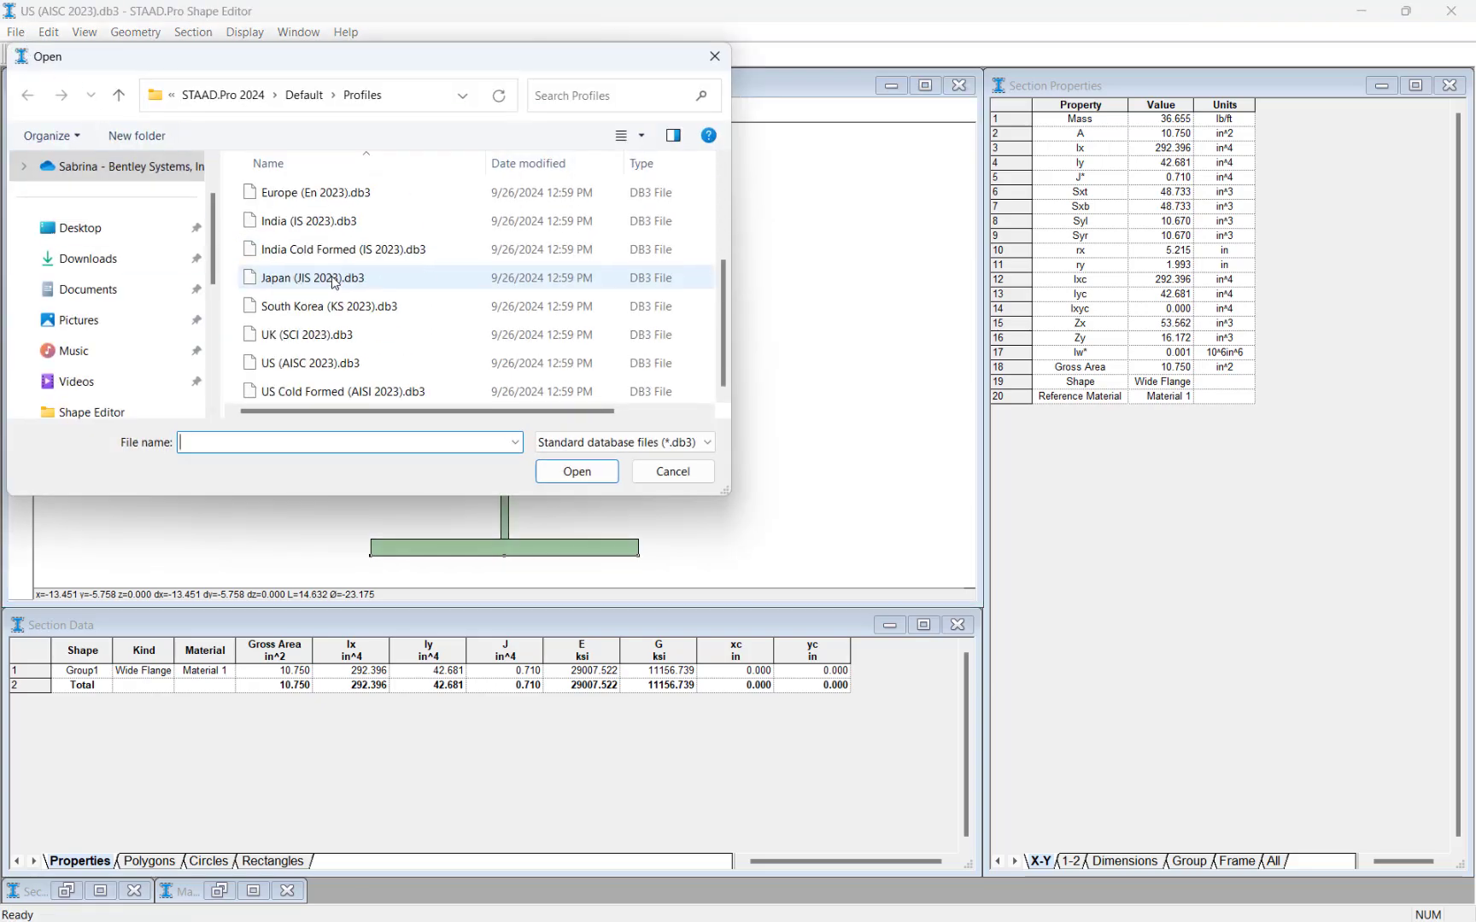
pyautogui.click(312, 372)
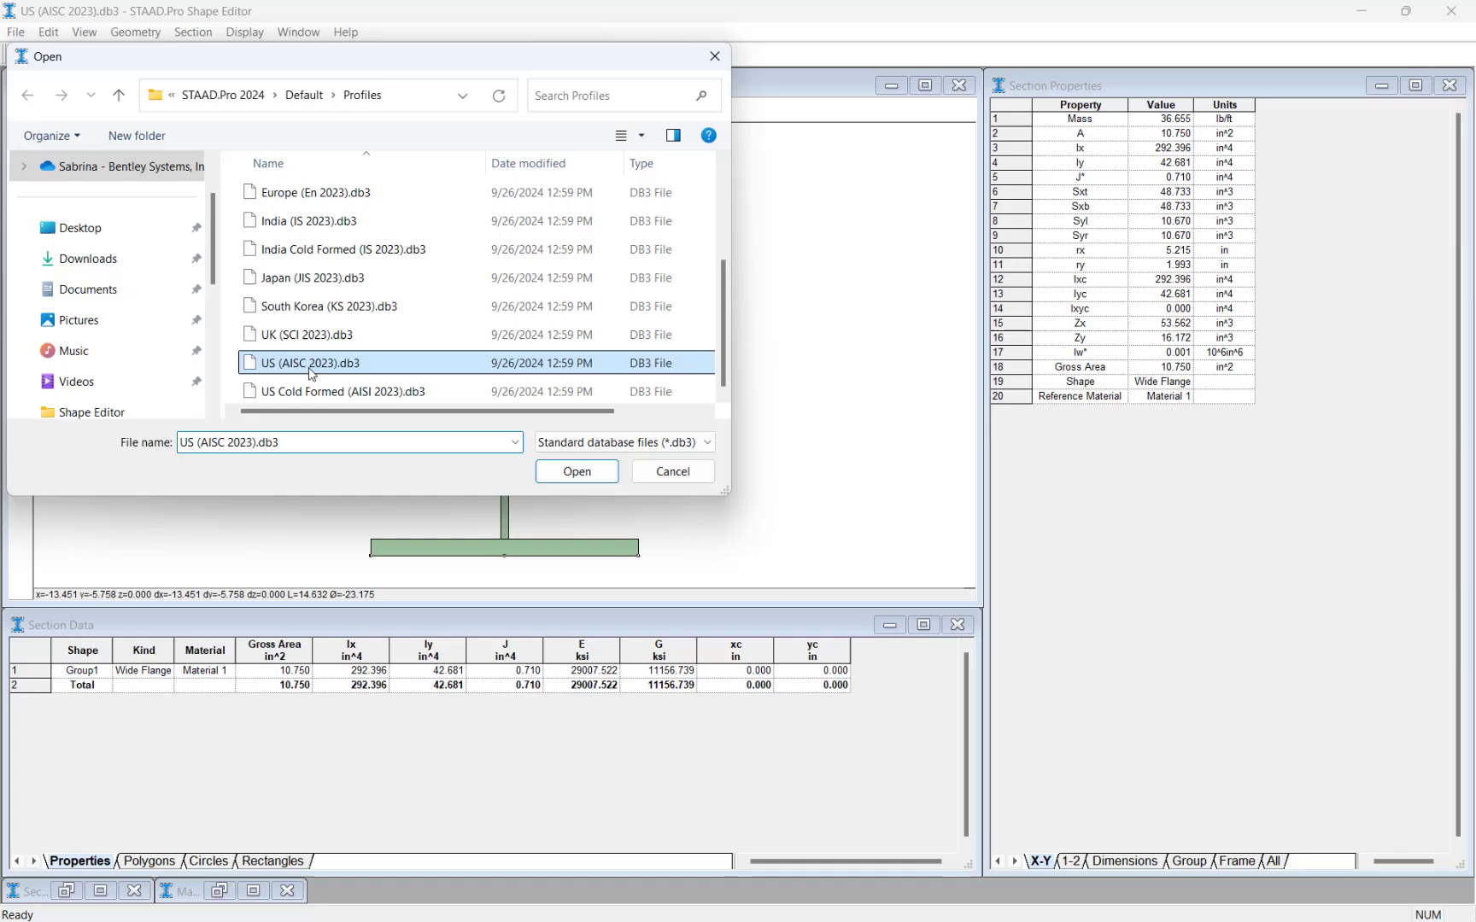
pyautogui.click(564, 471)
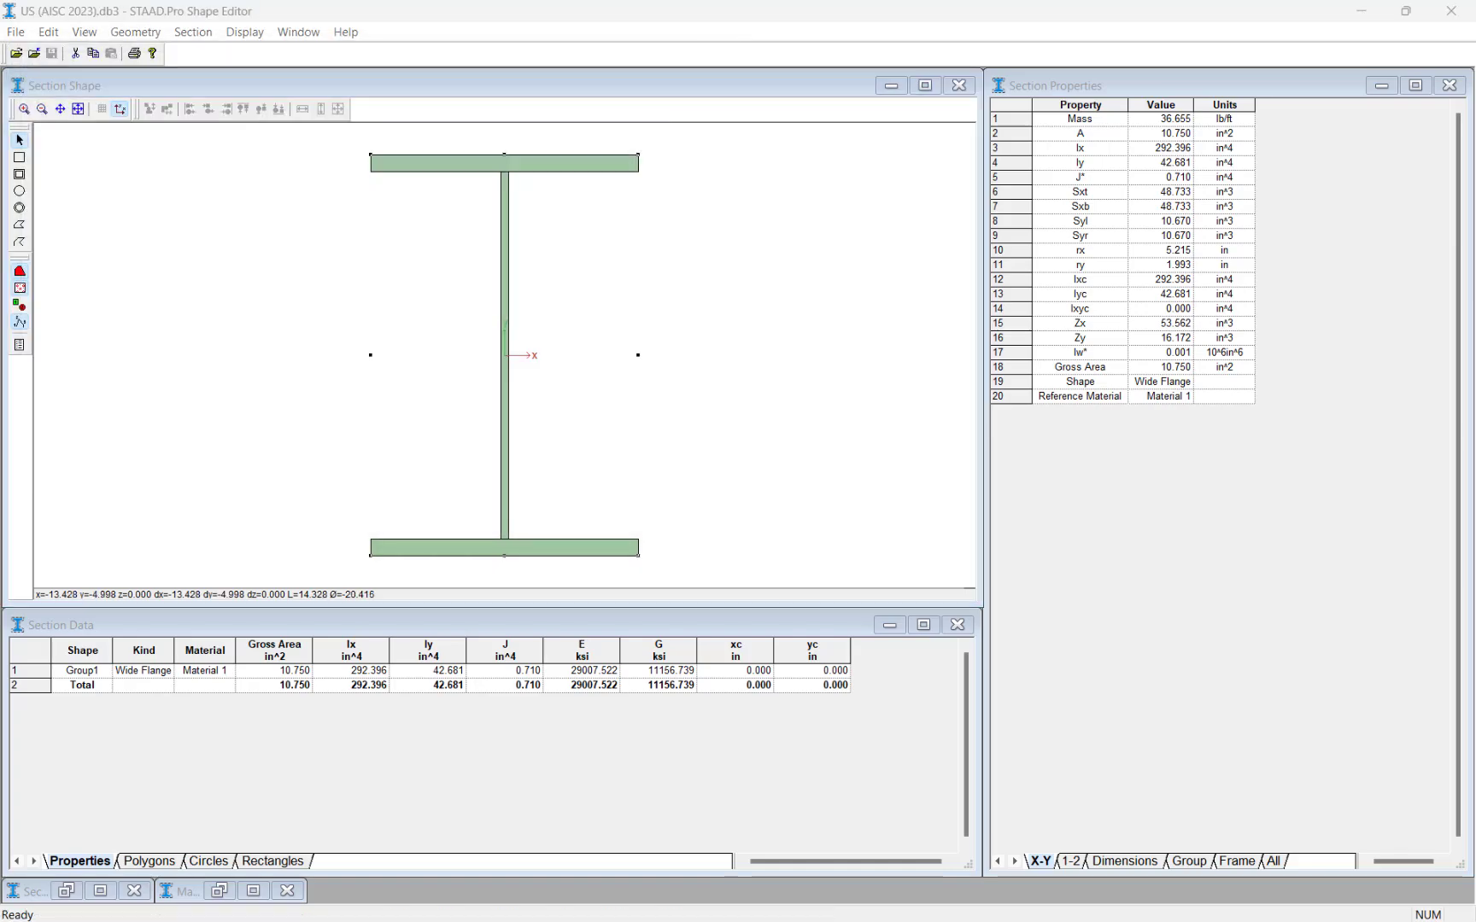
# Step: Place the C10X20 Standard Channel from the section library into the section shape
pyautogui.click(203, 35)
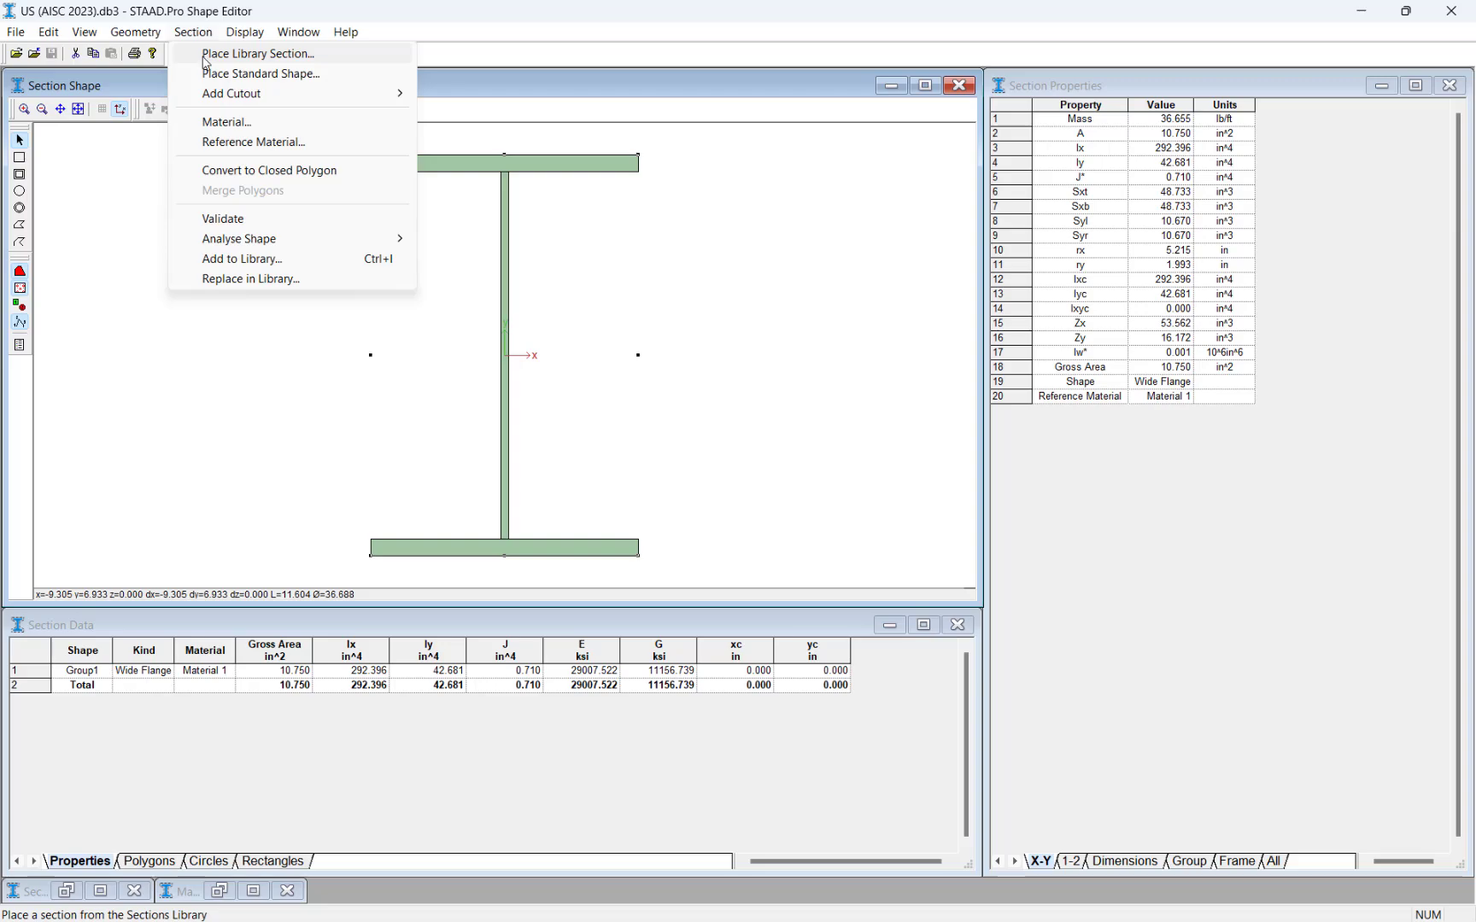
pyautogui.click(205, 57)
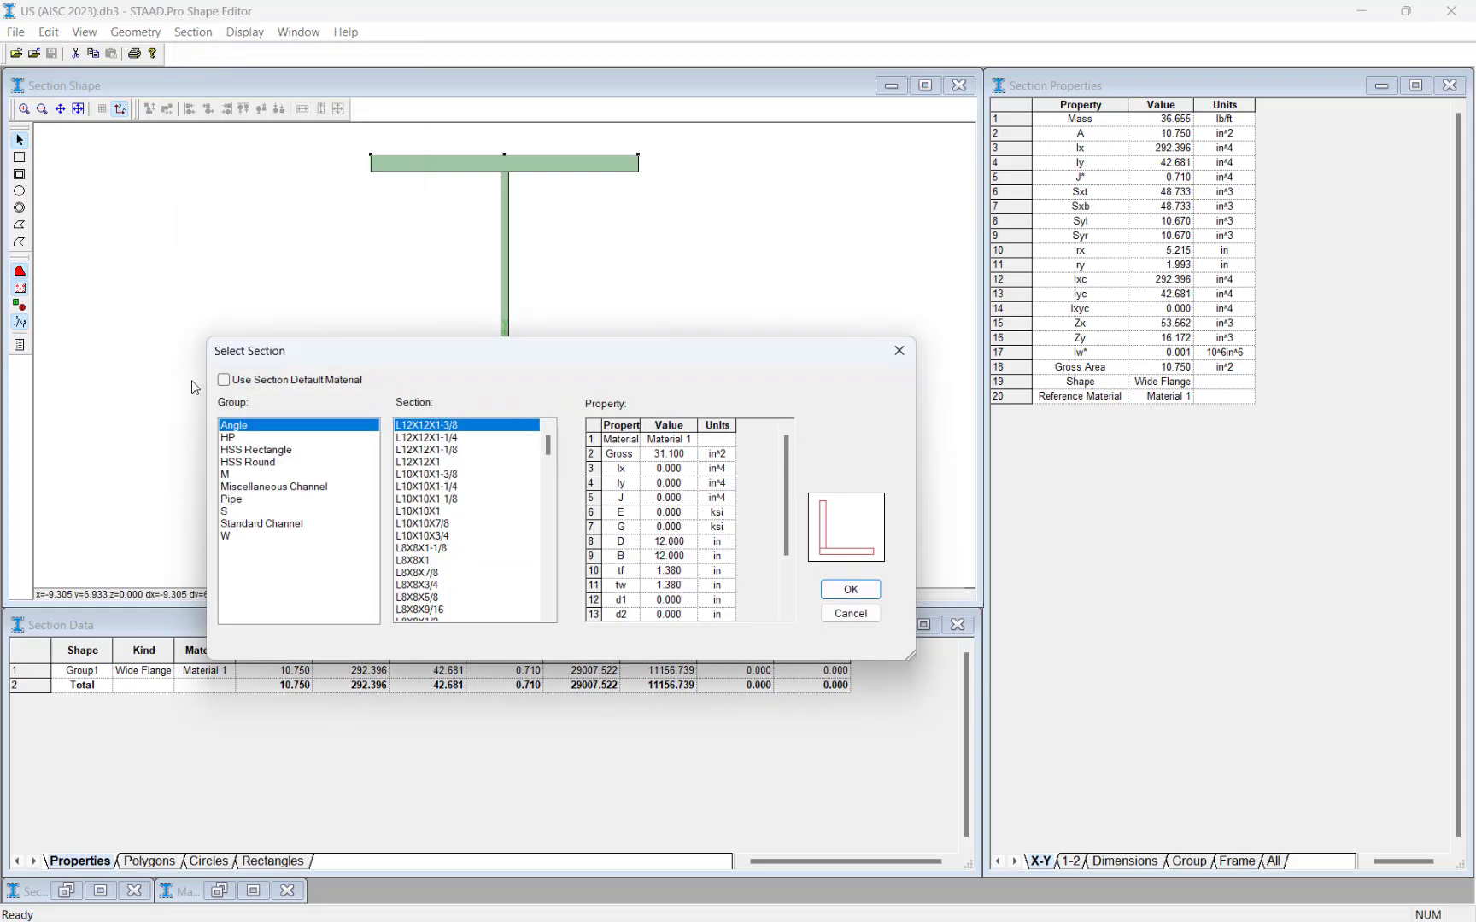
pyautogui.click(229, 524)
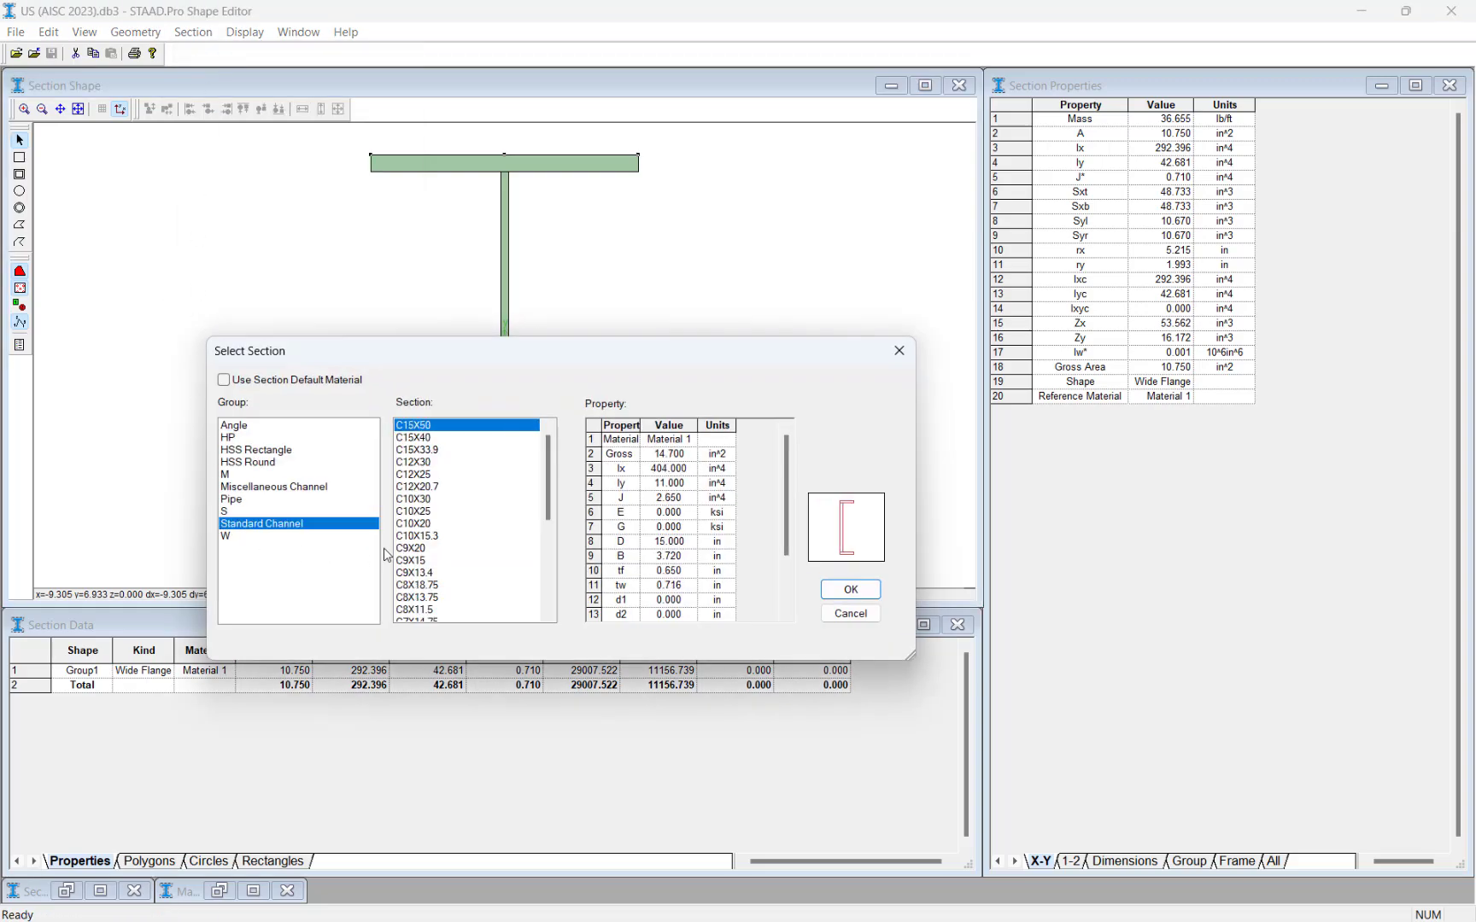
pyautogui.click(407, 526)
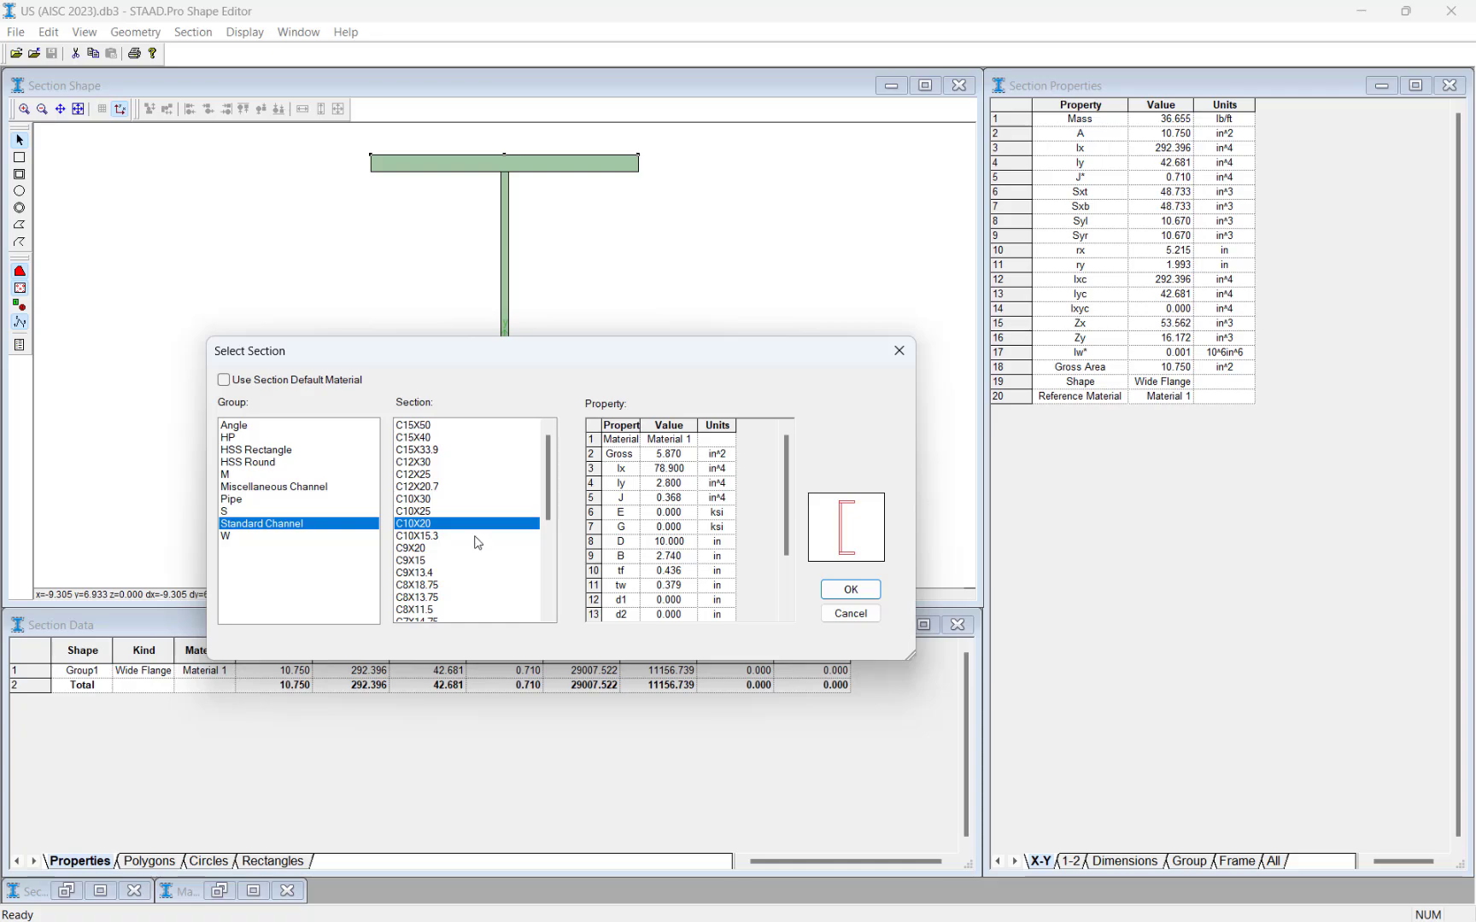
pyautogui.click(835, 591)
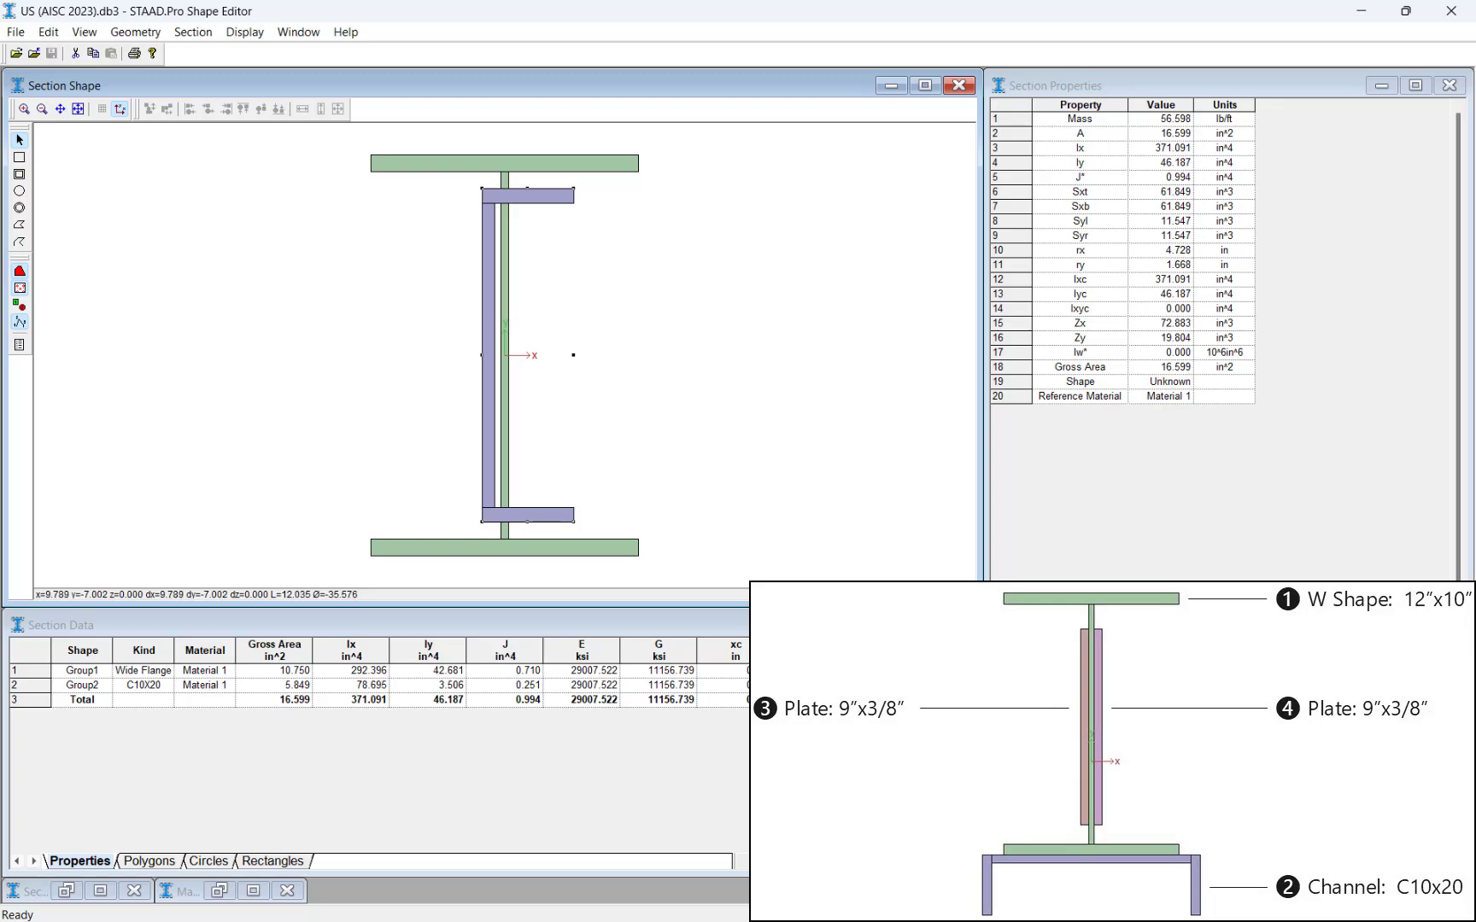
# Step: Rotate the C10X20 channel by -90 degrees
pyautogui.click(771, 550)
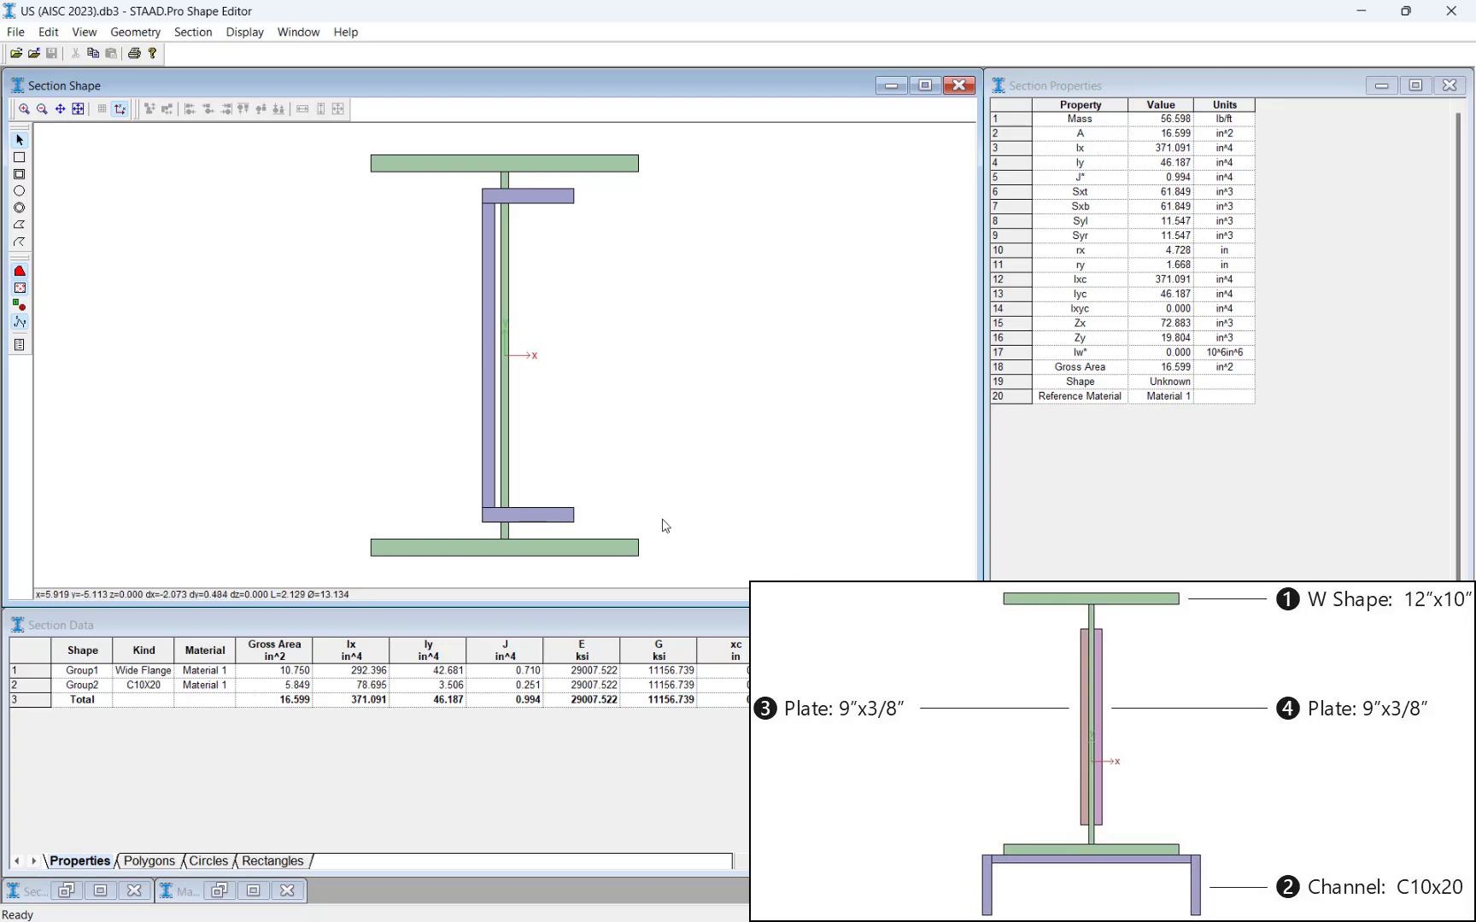
pyautogui.click(556, 513)
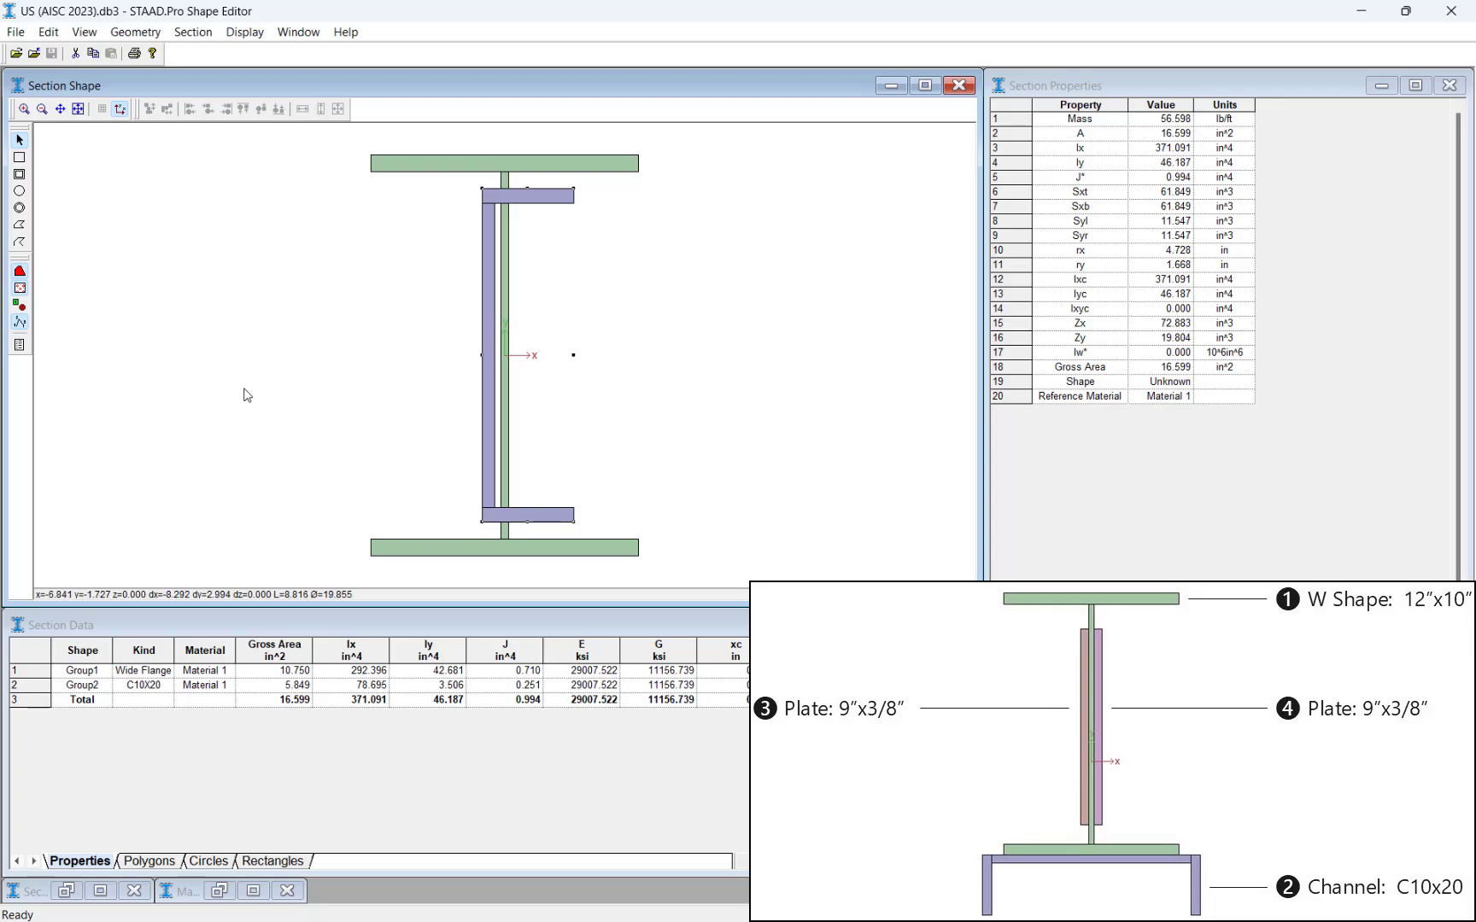
pyautogui.click(130, 32)
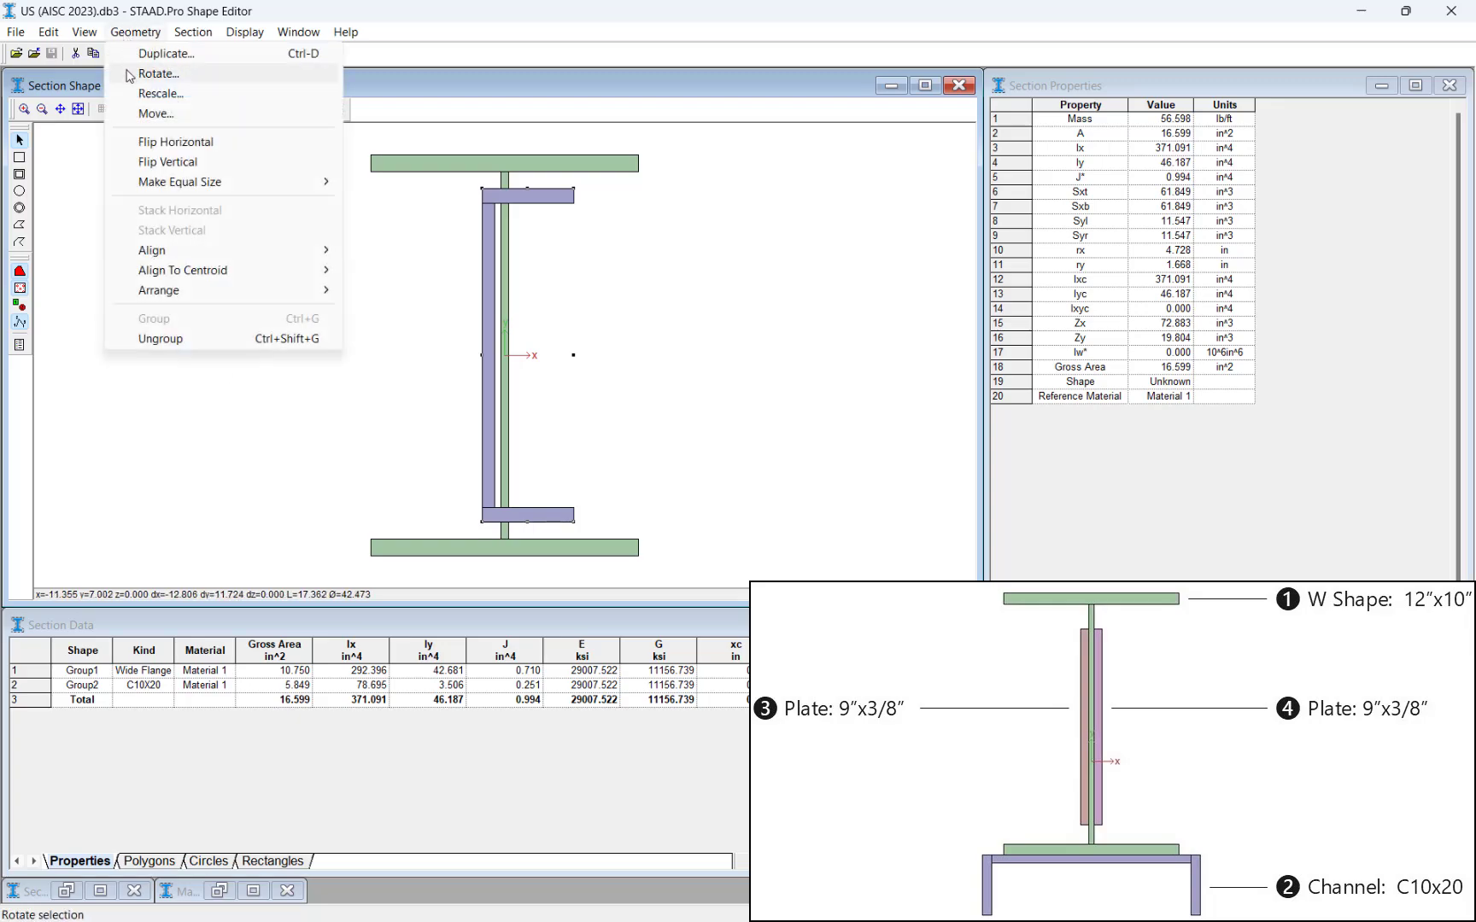
pyautogui.click(130, 73)
pyautogui.write('-90')
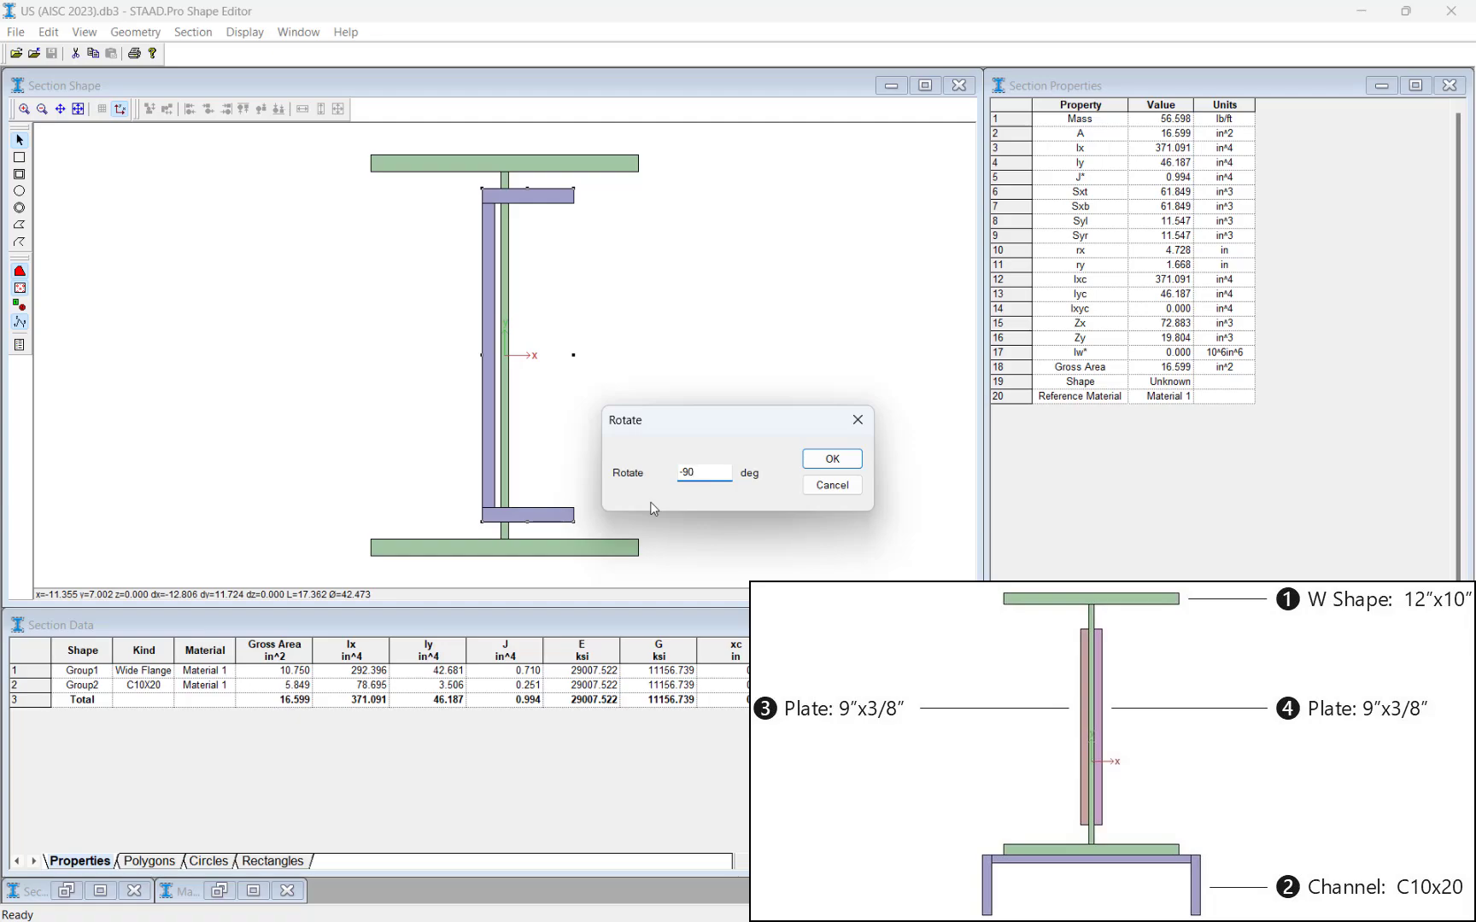
pyautogui.click(815, 462)
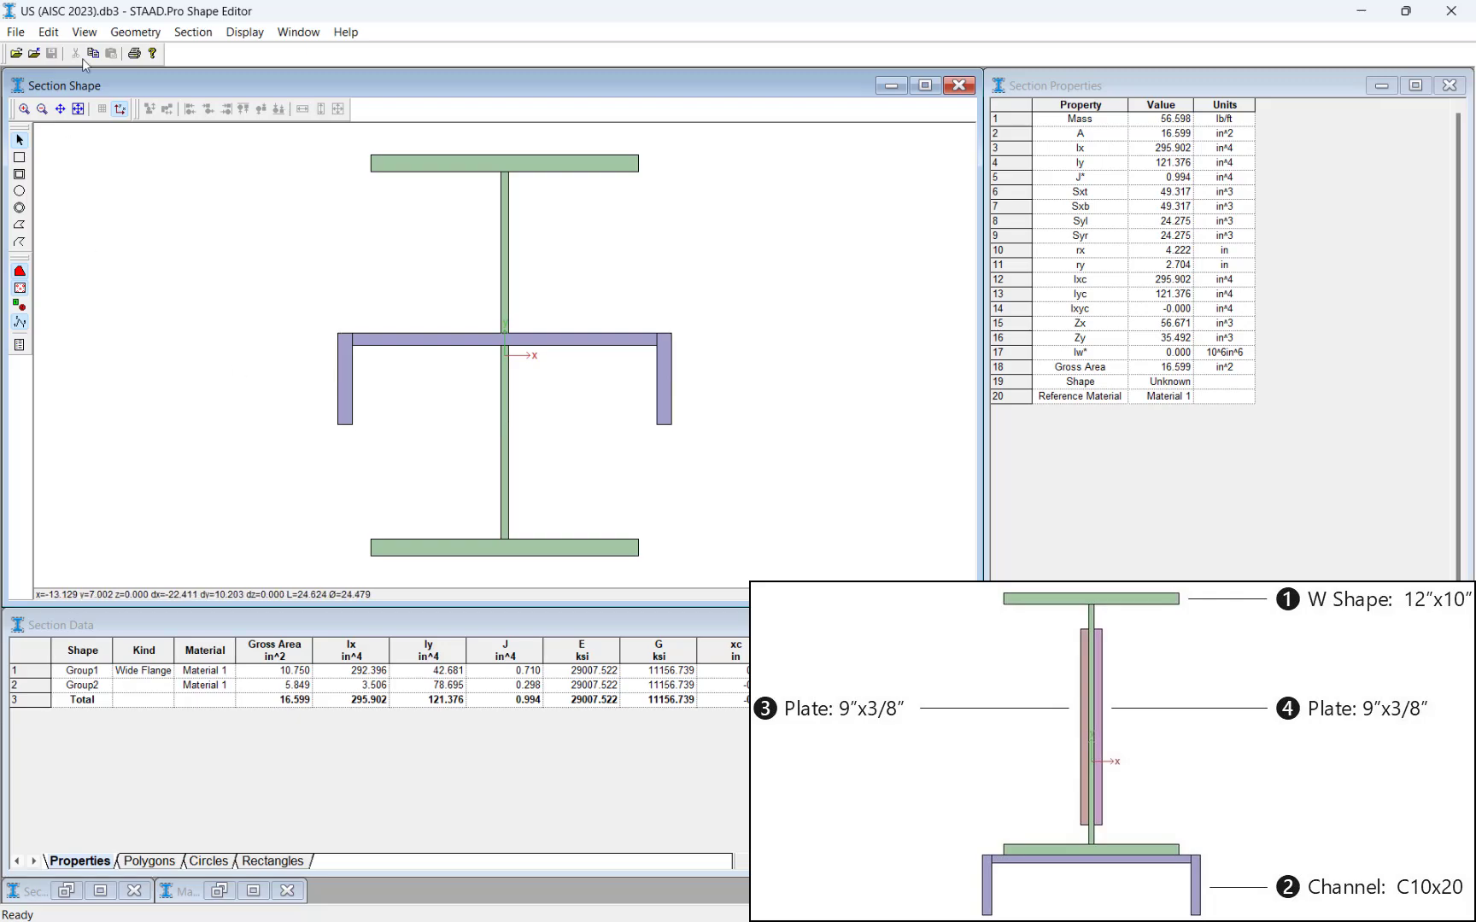
# Step: Stack the wide flange and the C10X20 channel vertically so the channel sits against the bottom flange
pyautogui.click(117, 33)
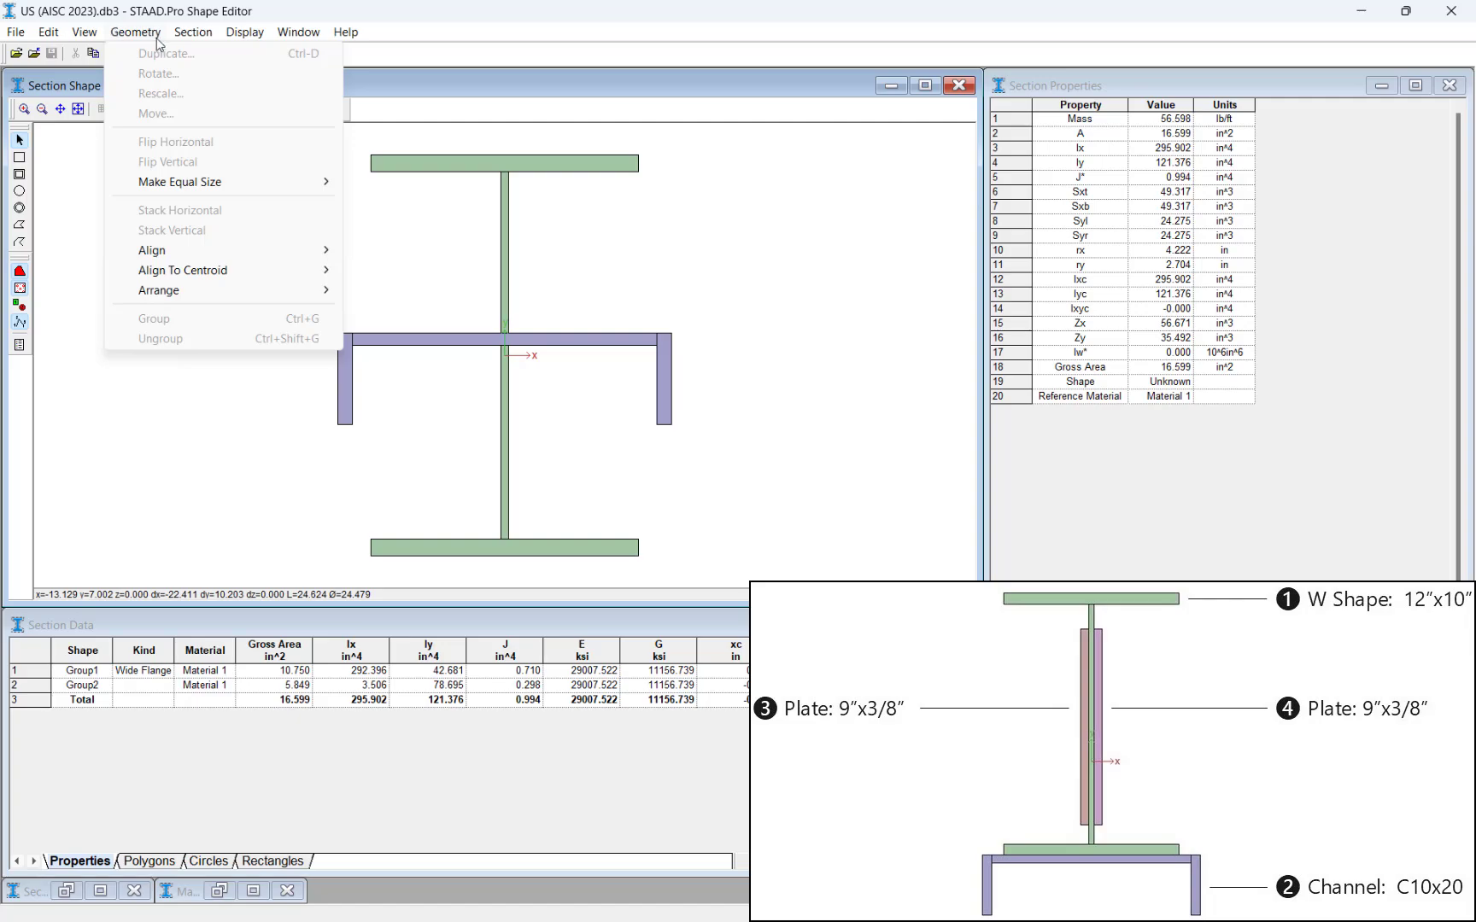
pyautogui.click(577, 301)
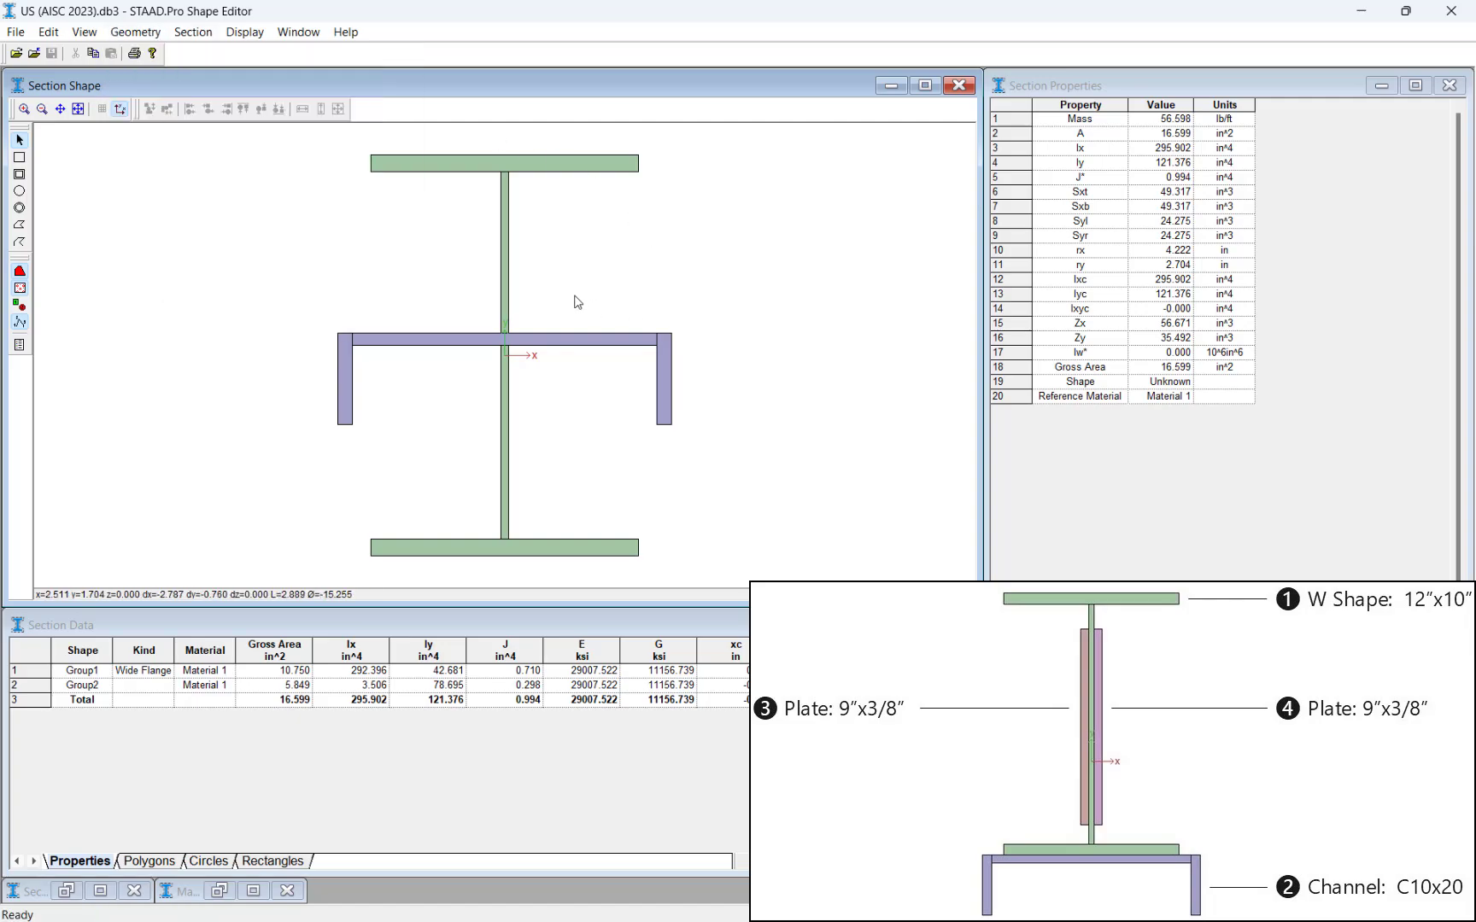
pyautogui.click(502, 277)
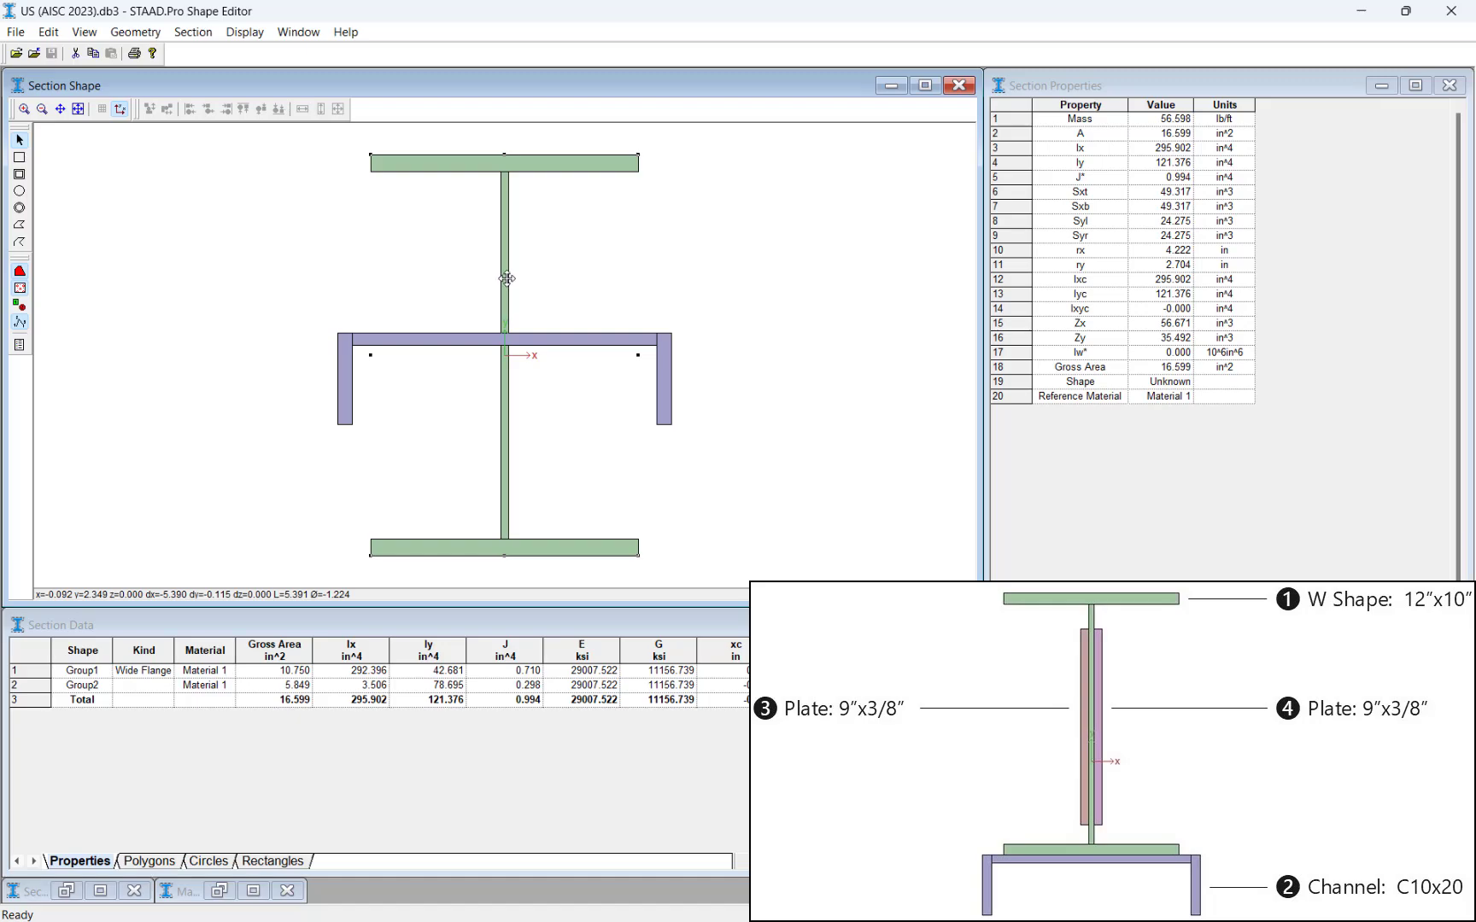
pyautogui.keyDown('ctrl'); pyautogui.click(635, 335); pyautogui.keyUp('ctrl')
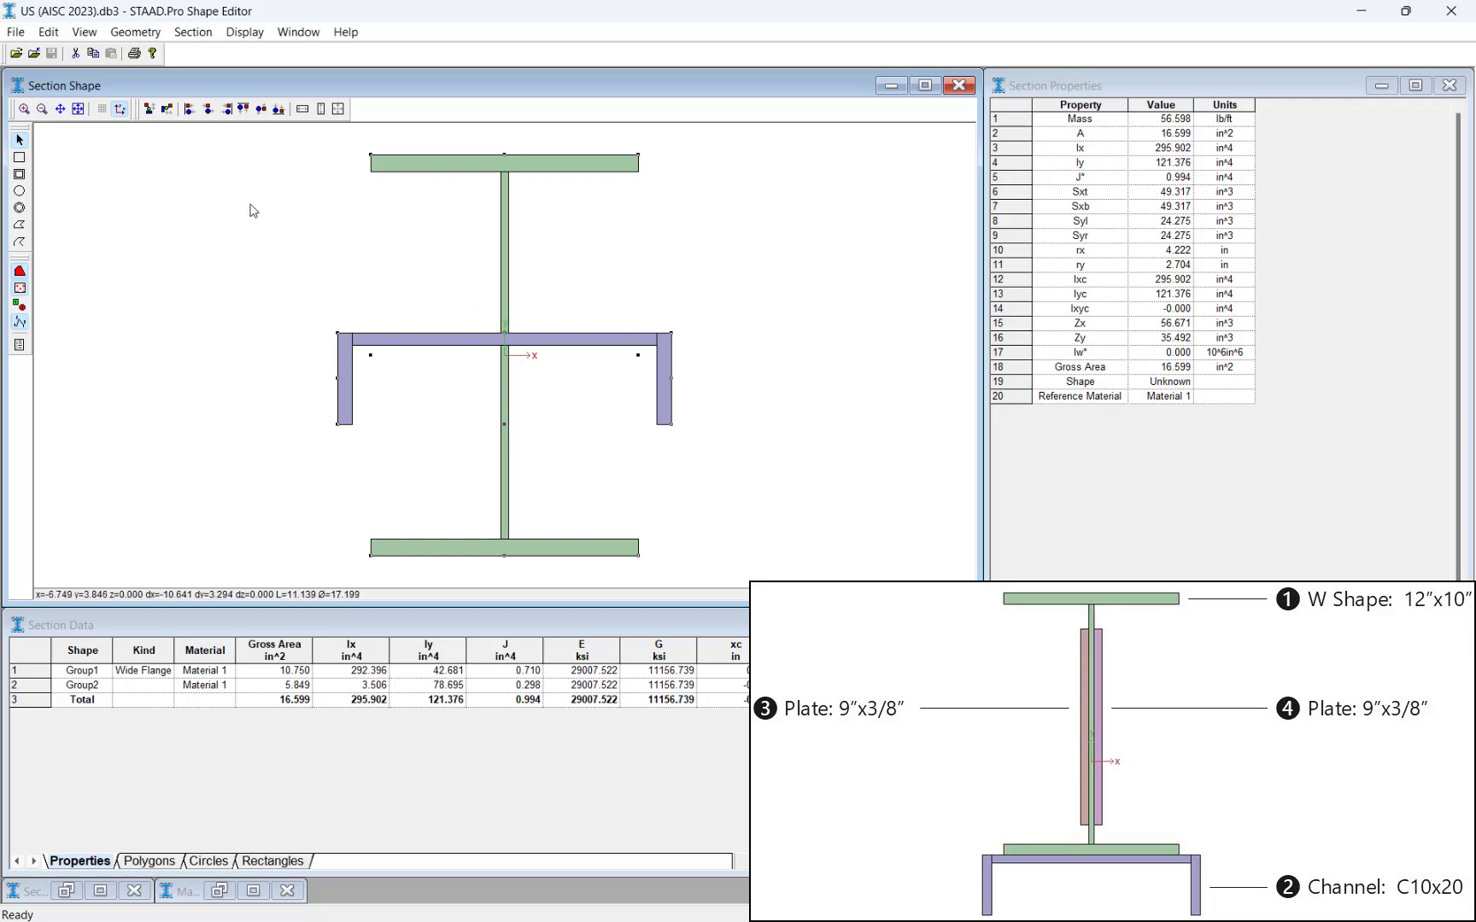
pyautogui.click(135, 32)
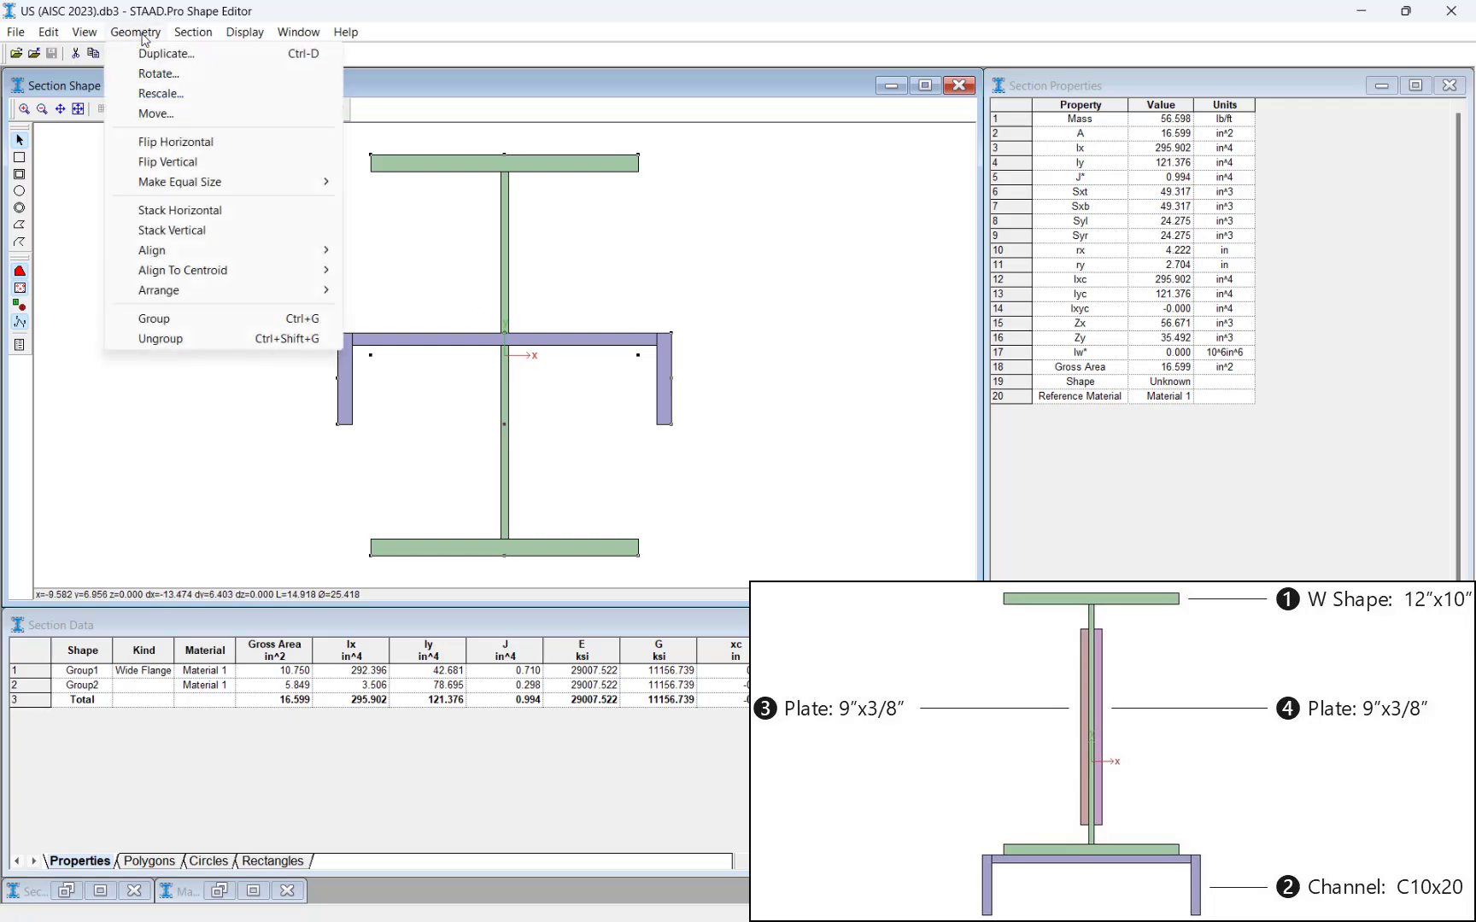
pyautogui.click(171, 231)
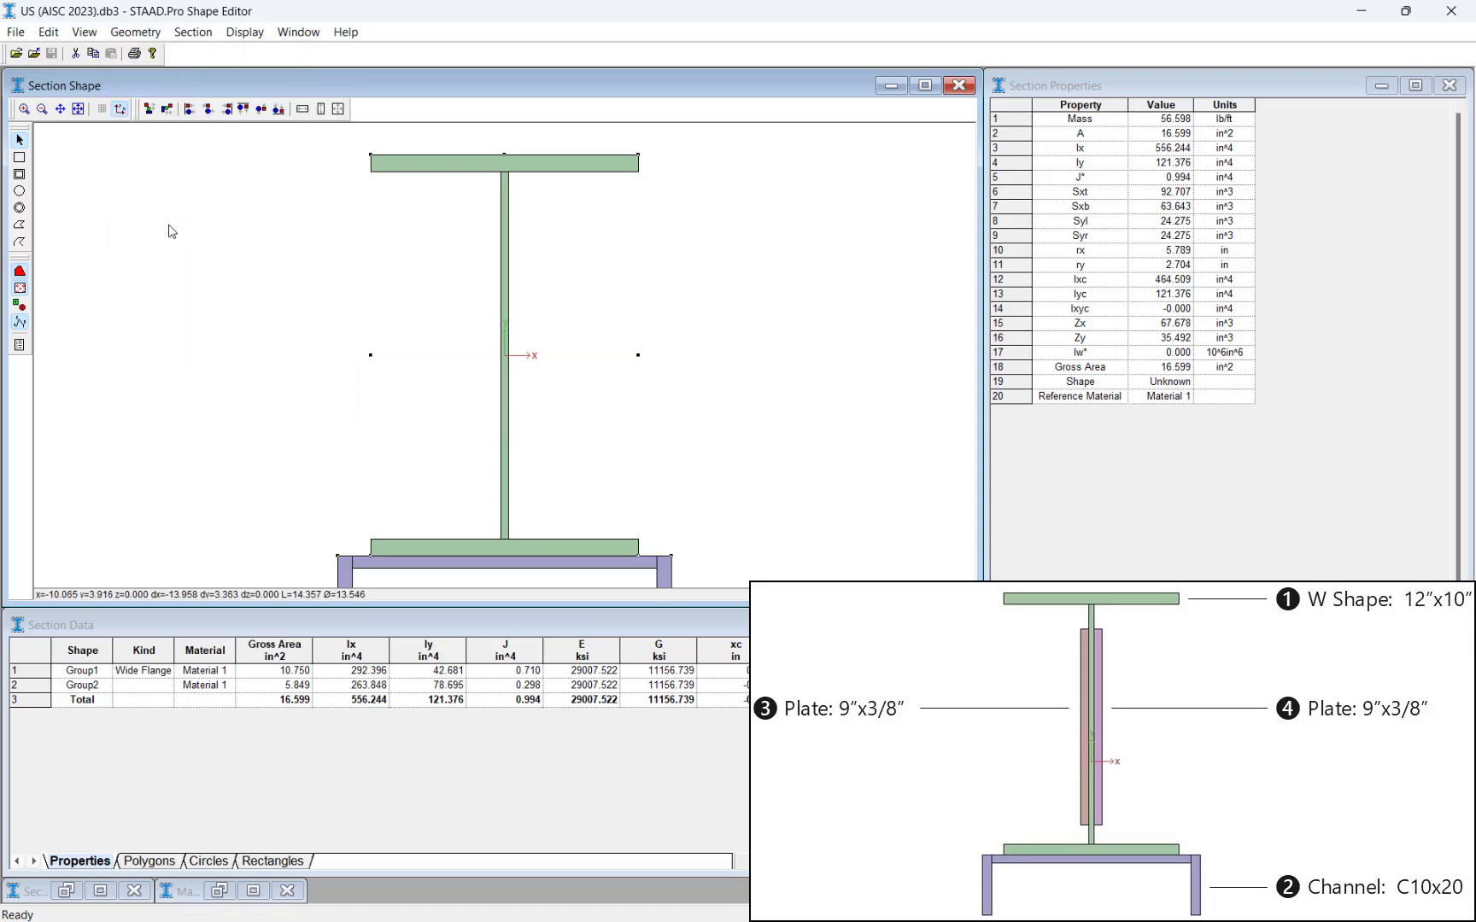
pyautogui.click(78, 108)
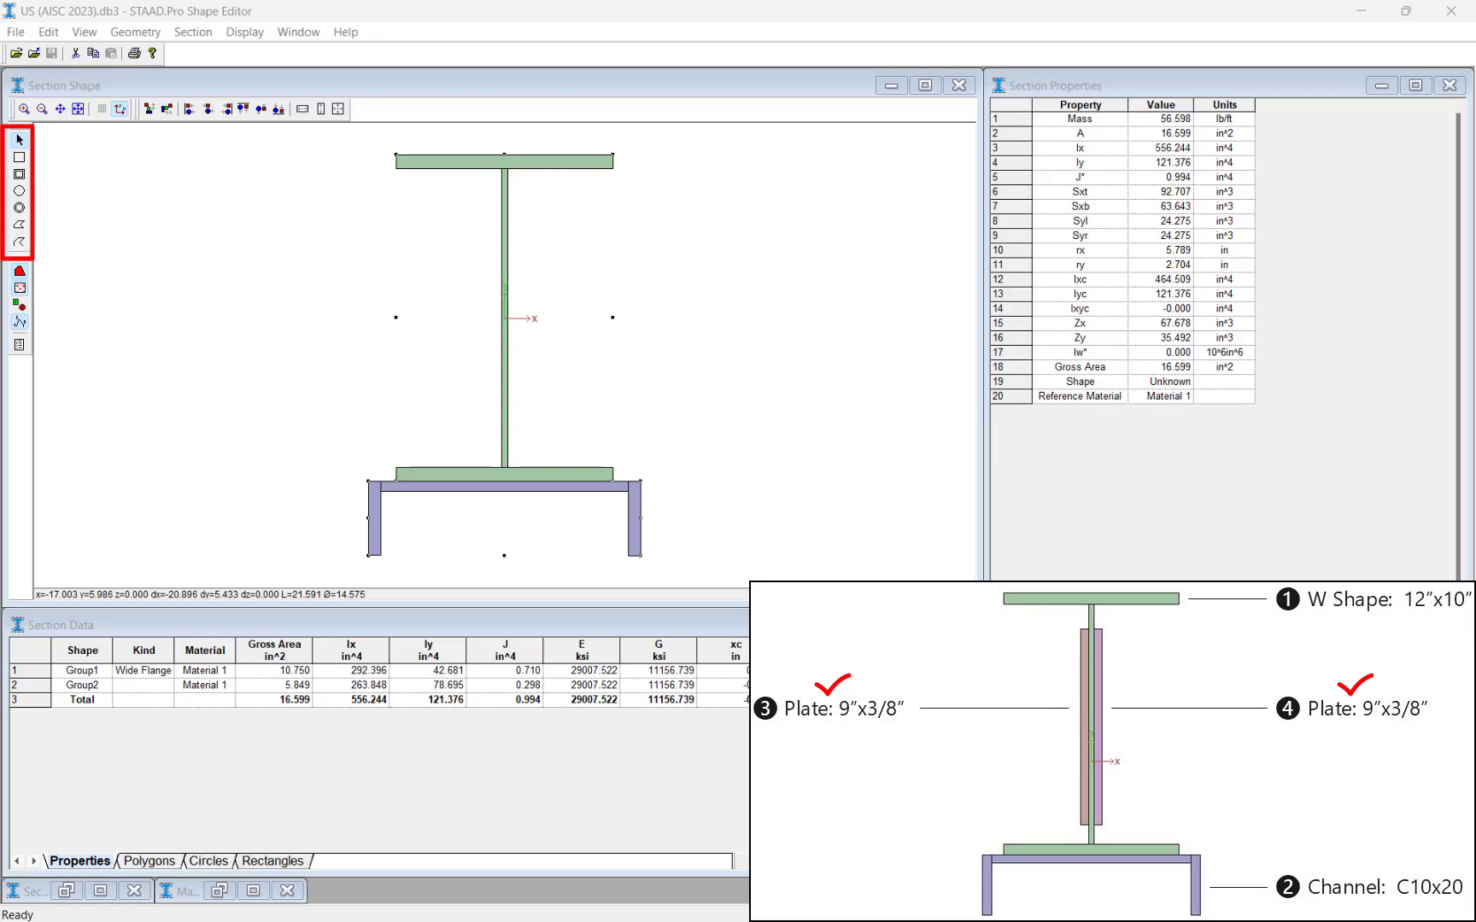
# Step: Add a rectangular plate 9 in deep and 0.375 in wide, centred at x -0.313 in and y 0.125 in
pyautogui.click(19, 158)
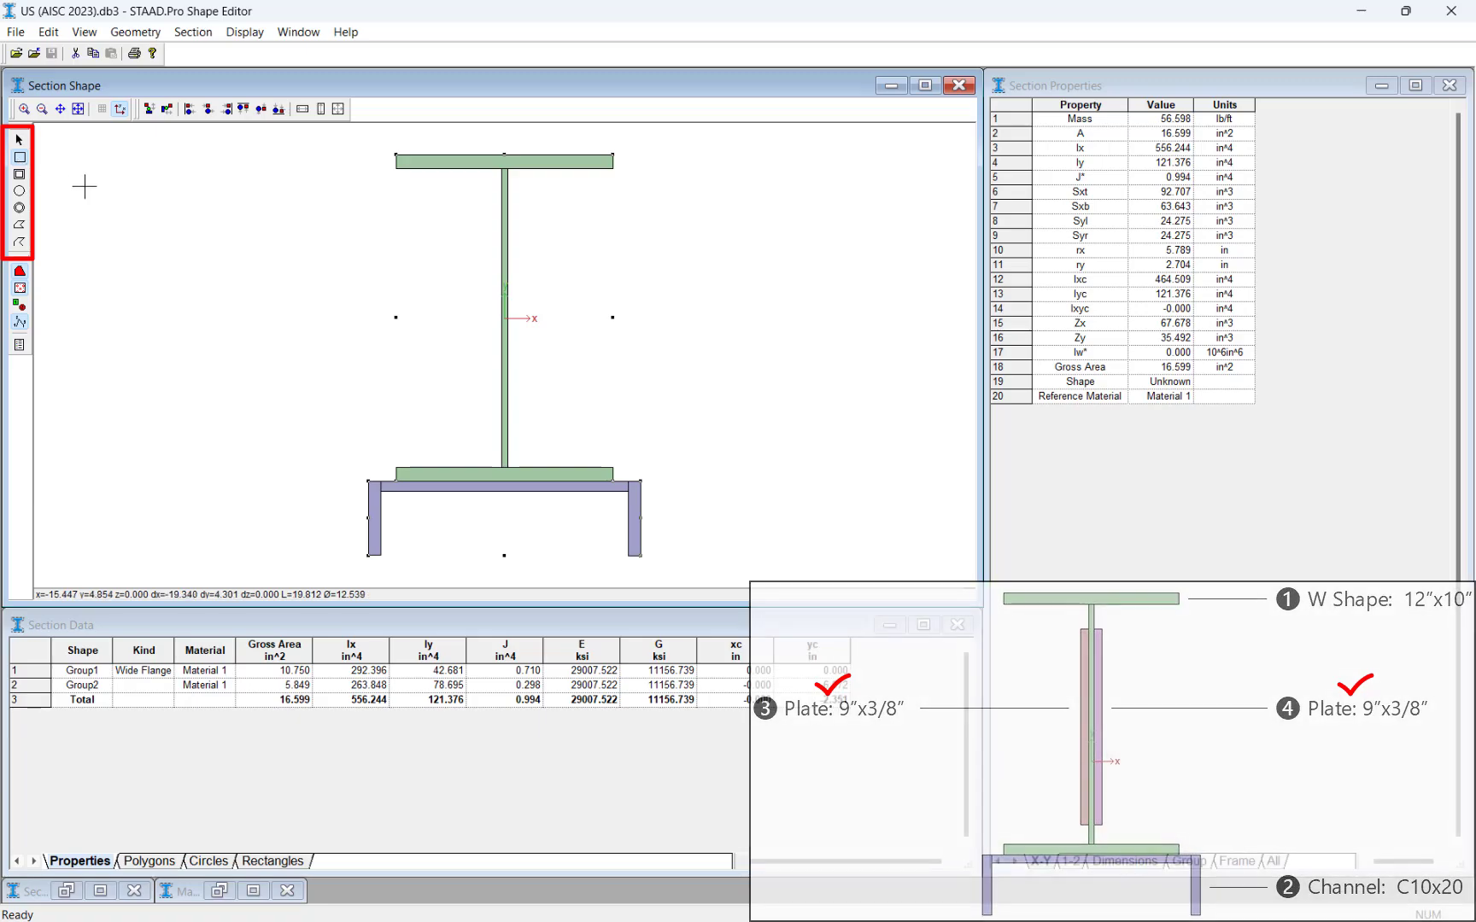
pyautogui.moveTo(84, 186); pyautogui.dragTo(96, 369)
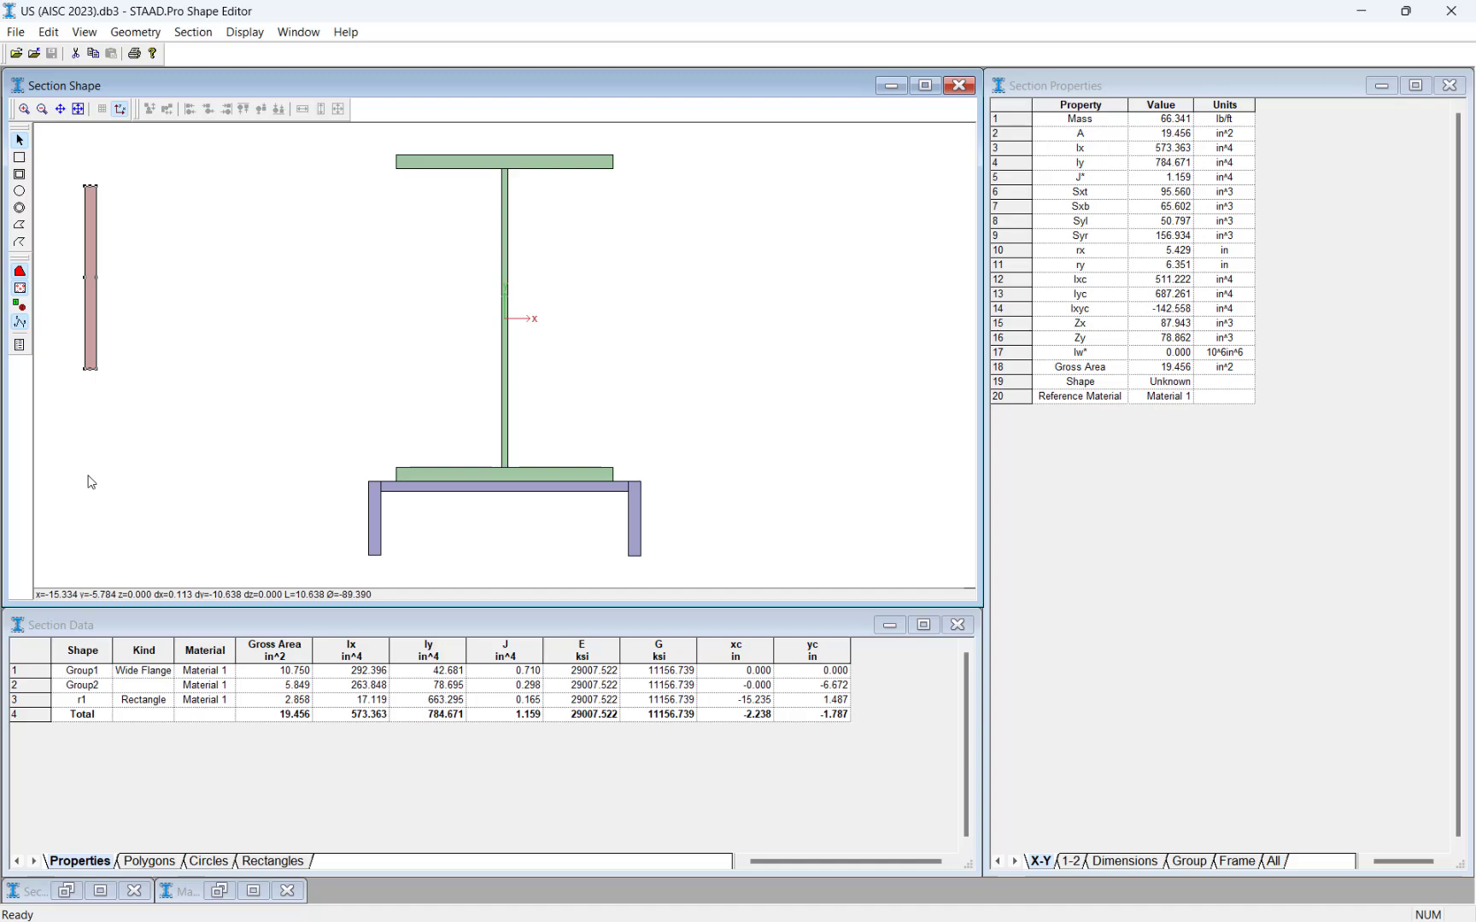
pyautogui.doubleClick(89, 345)
pyautogui.write('9')
pyautogui.press('Tab')
pyautogui.write('0.375')
pyautogui.doubleClick(865, 533)
pyautogui.write('-0.313')
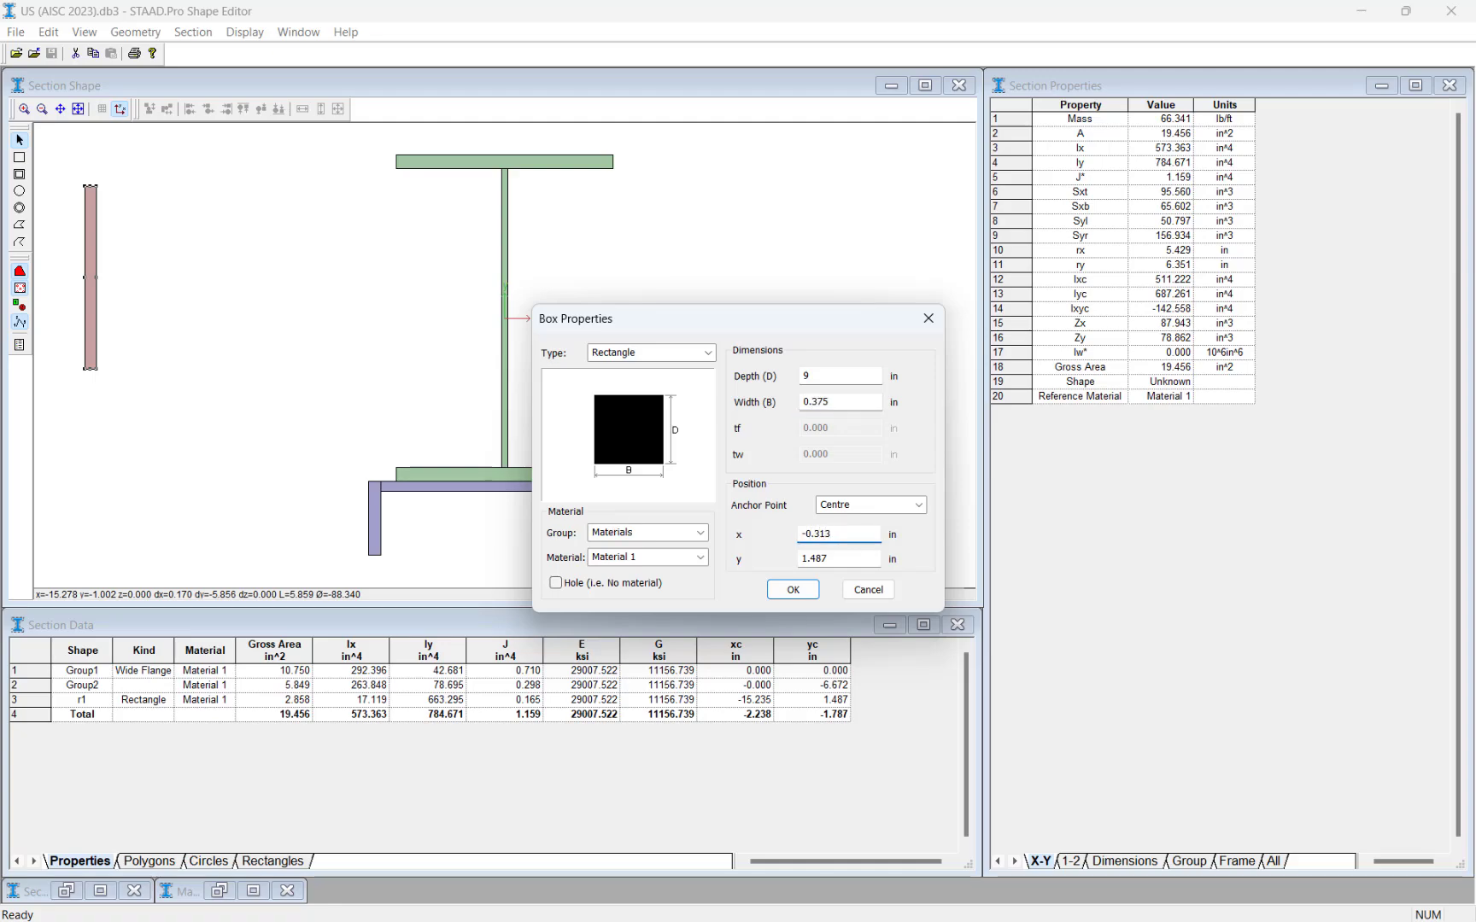
pyautogui.press('Return')
pyautogui.doubleClick(841, 558)
pyautogui.write('0.125')
pyautogui.click(783, 590)
# Step: Add a second rectangular plate 9 in deep and 0.375 in wide, centred at x 0.313 in and y 0.125 in
pyautogui.click(19, 157)
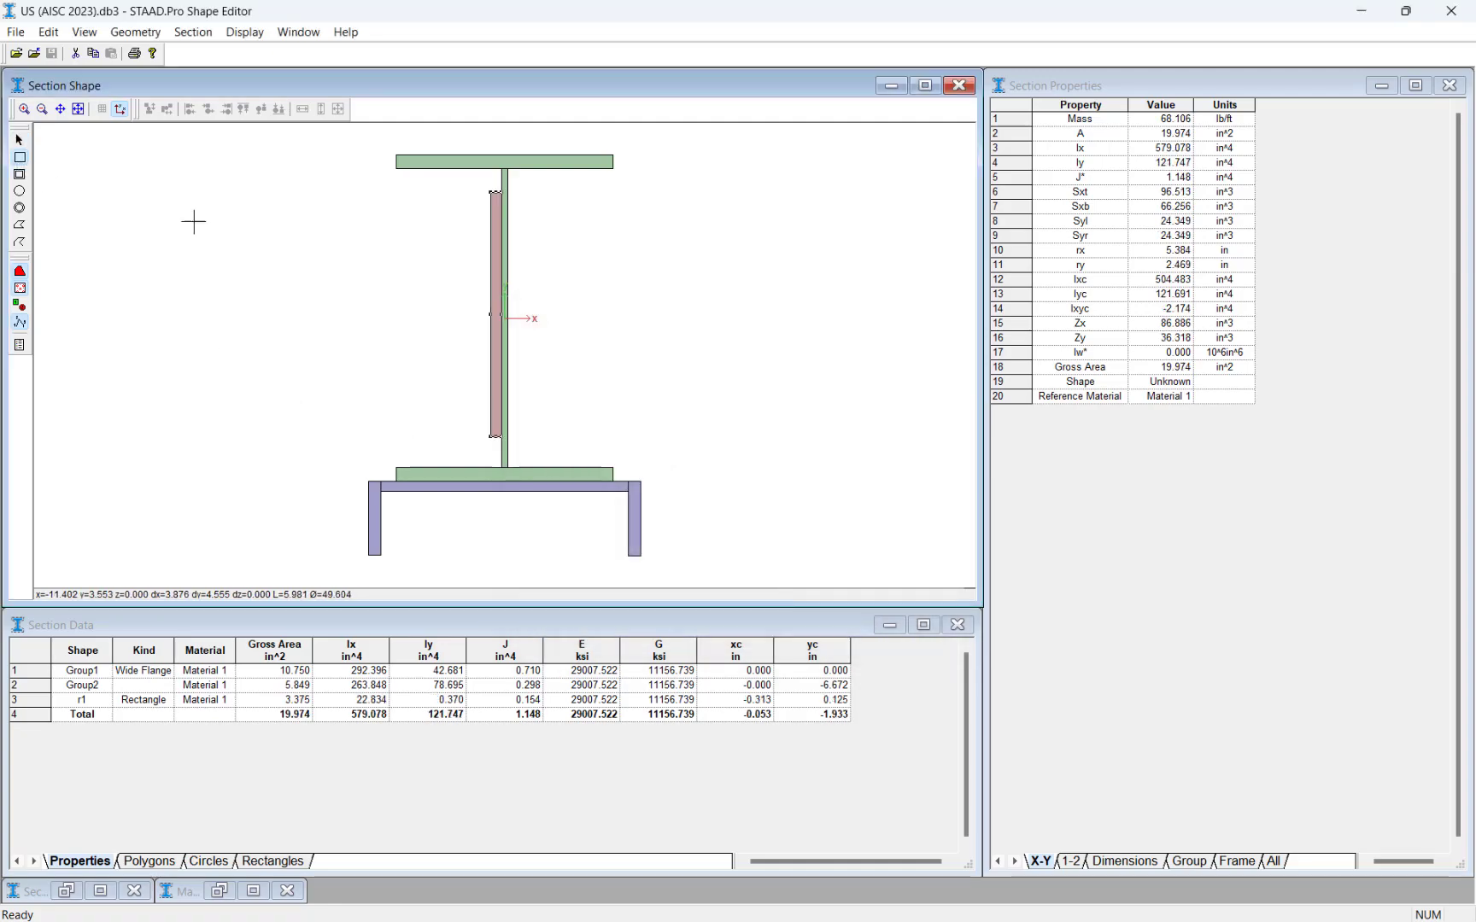
pyautogui.moveTo(193, 220); pyautogui.dragTo(263, 419)
pyautogui.write('9')
pyautogui.press('Tab')
pyautogui.write('0.375')
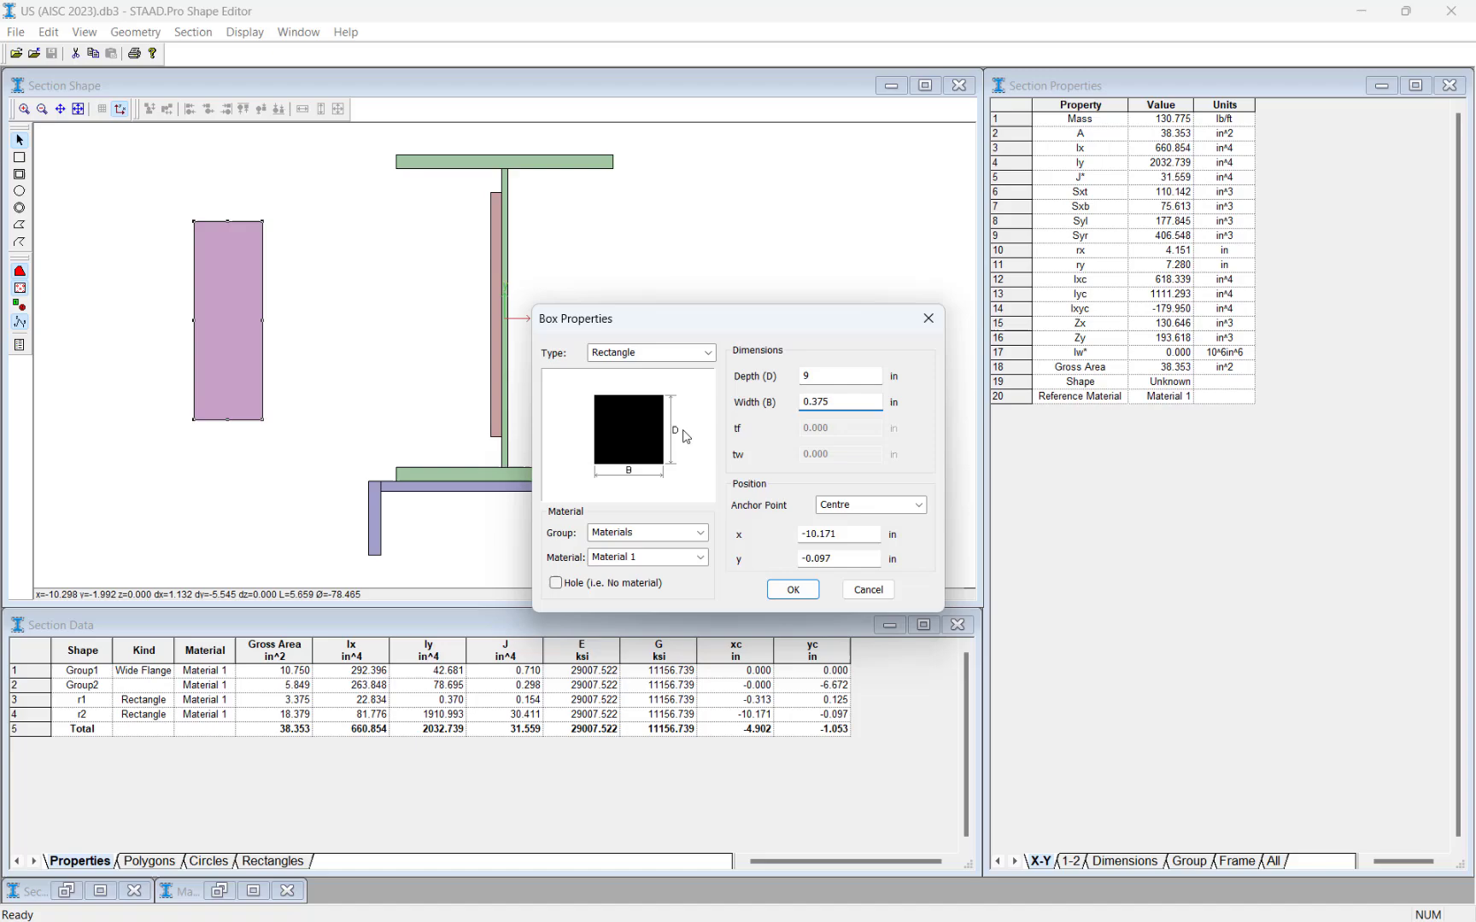
pyautogui.doubleClick(850, 534)
pyautogui.write('0.313')
pyautogui.press('Tab')
pyautogui.write('0.125')
pyautogui.click(793, 590)
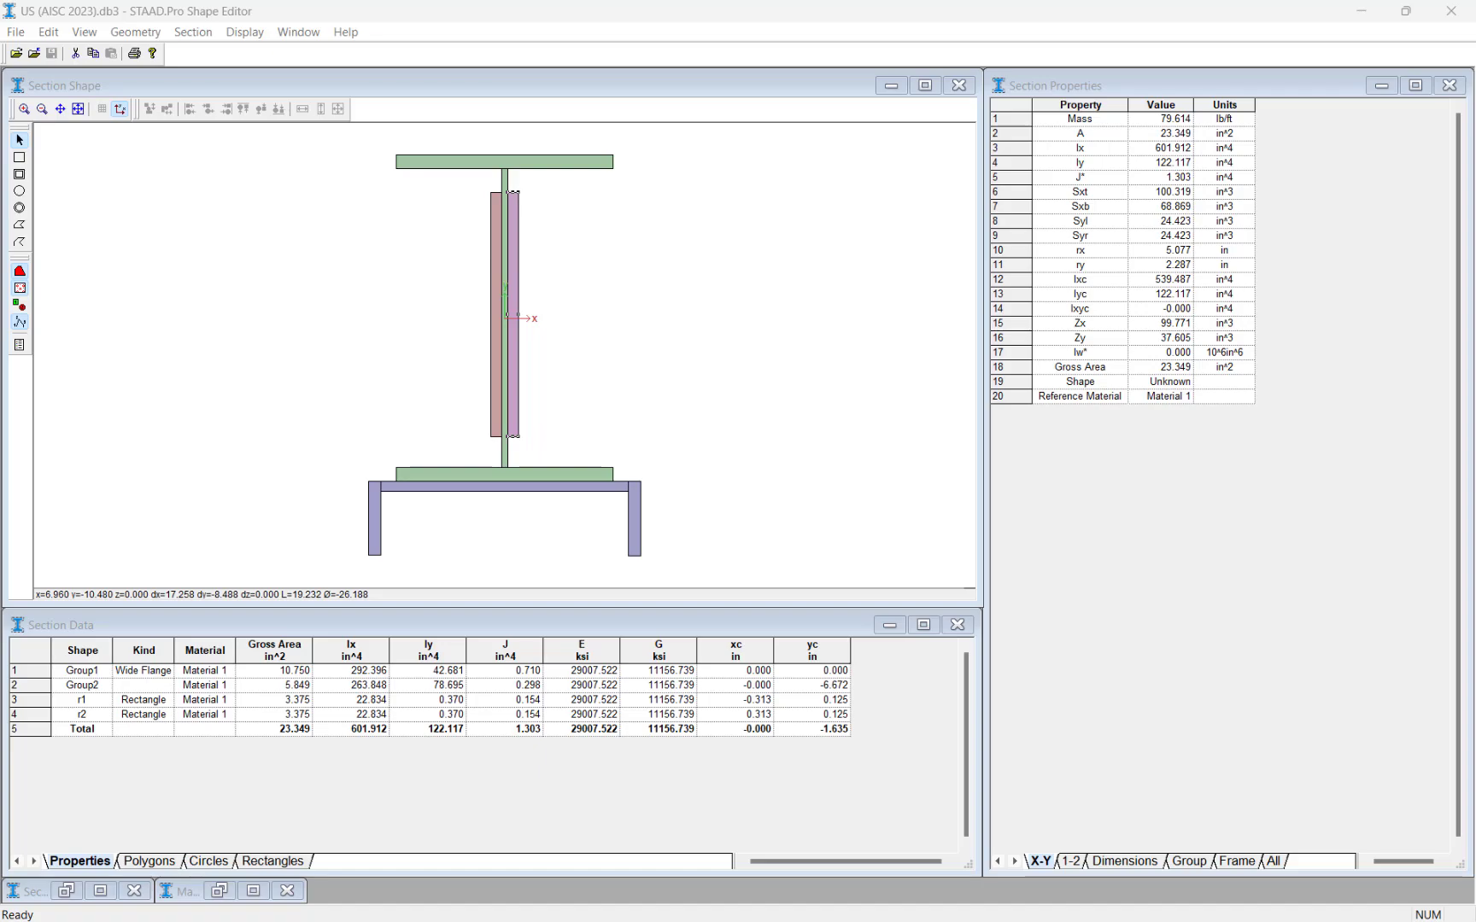
# Step: Select all four shapes and align them to the centroid of the built-up section
pyautogui.click(722, 564)
pyautogui.moveTo(722, 563); pyautogui.dragTo(298, 143)
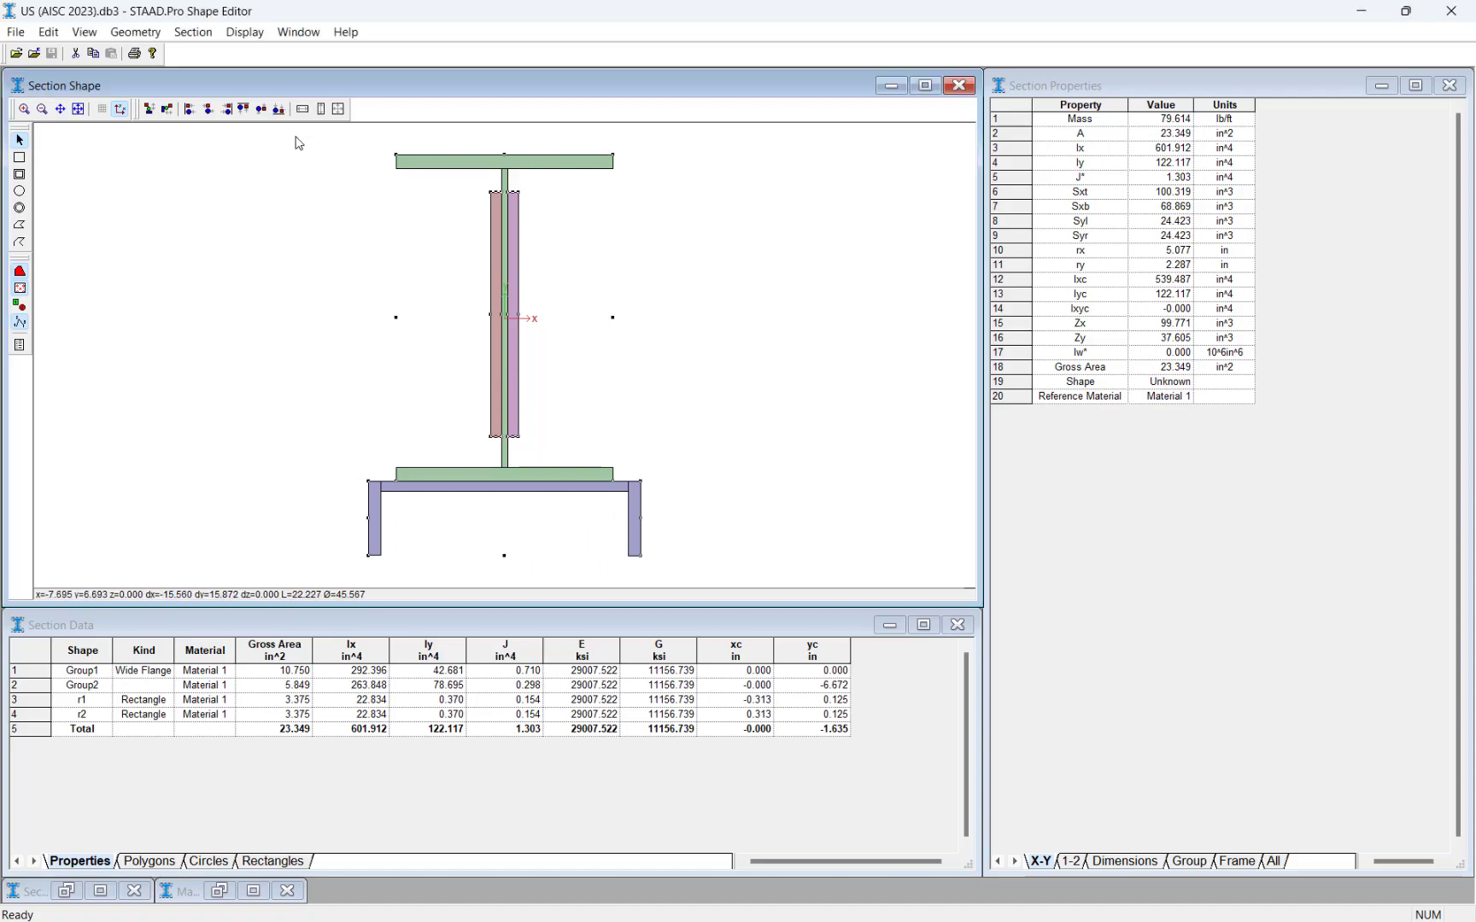
pyautogui.click(159, 34)
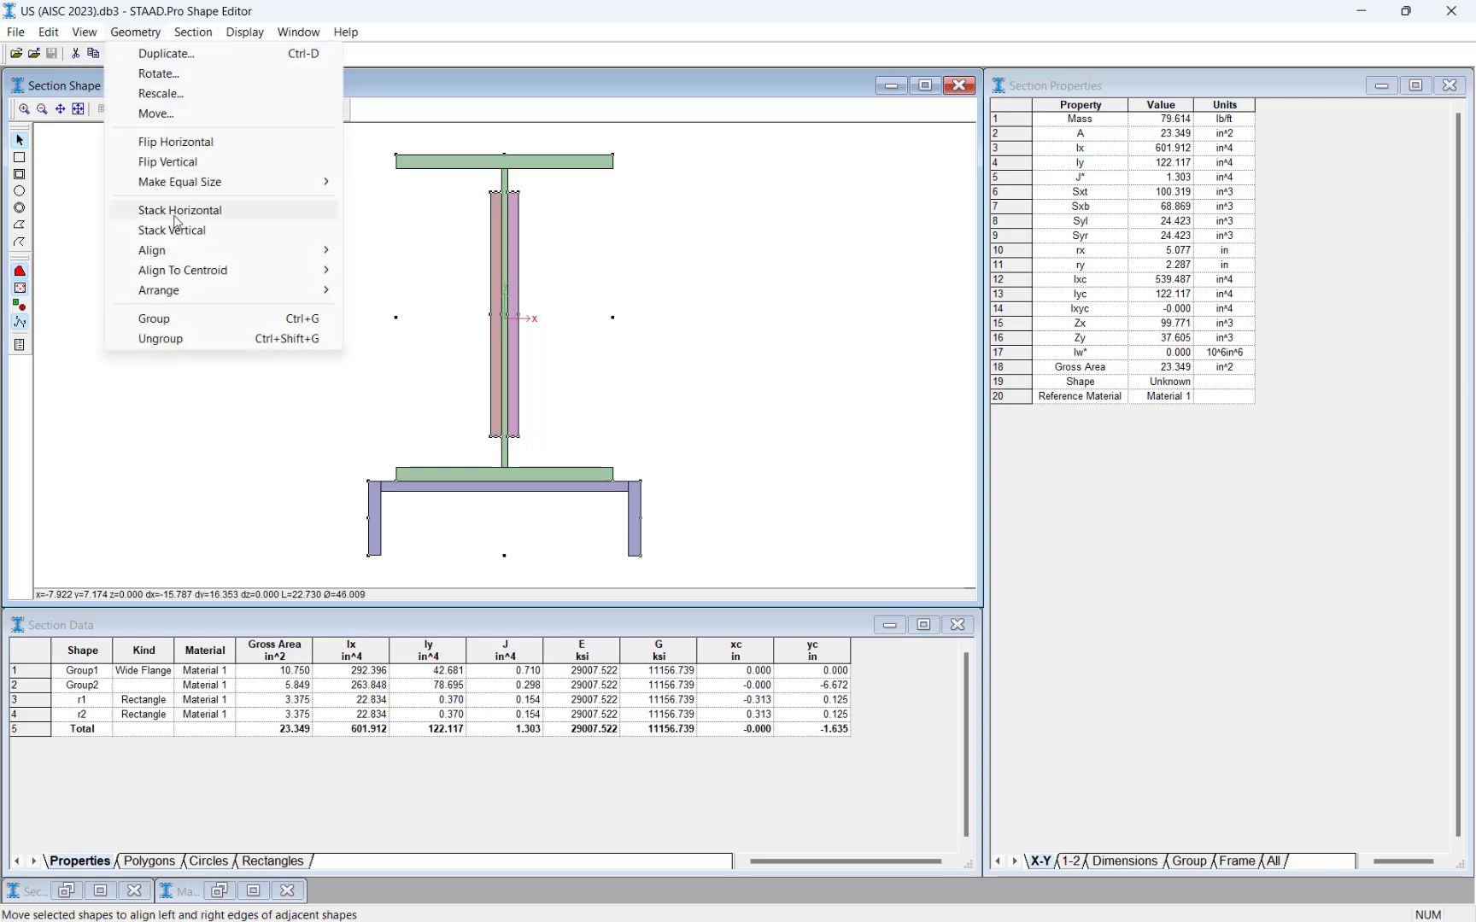
pyautogui.moveTo(284, 282)
pyautogui.click(398, 271)
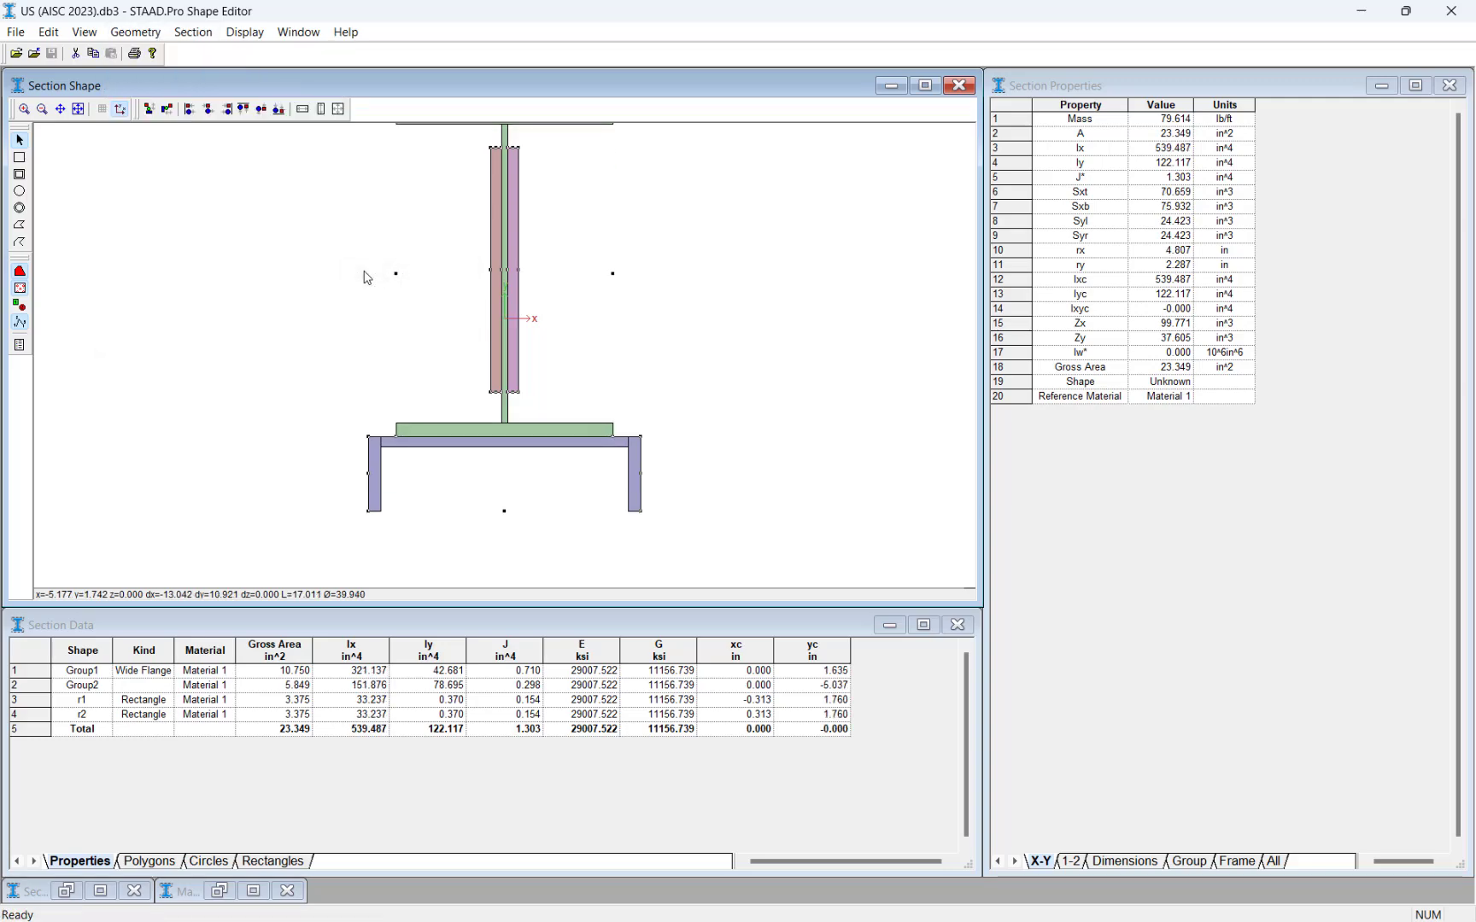
pyautogui.click(82, 111)
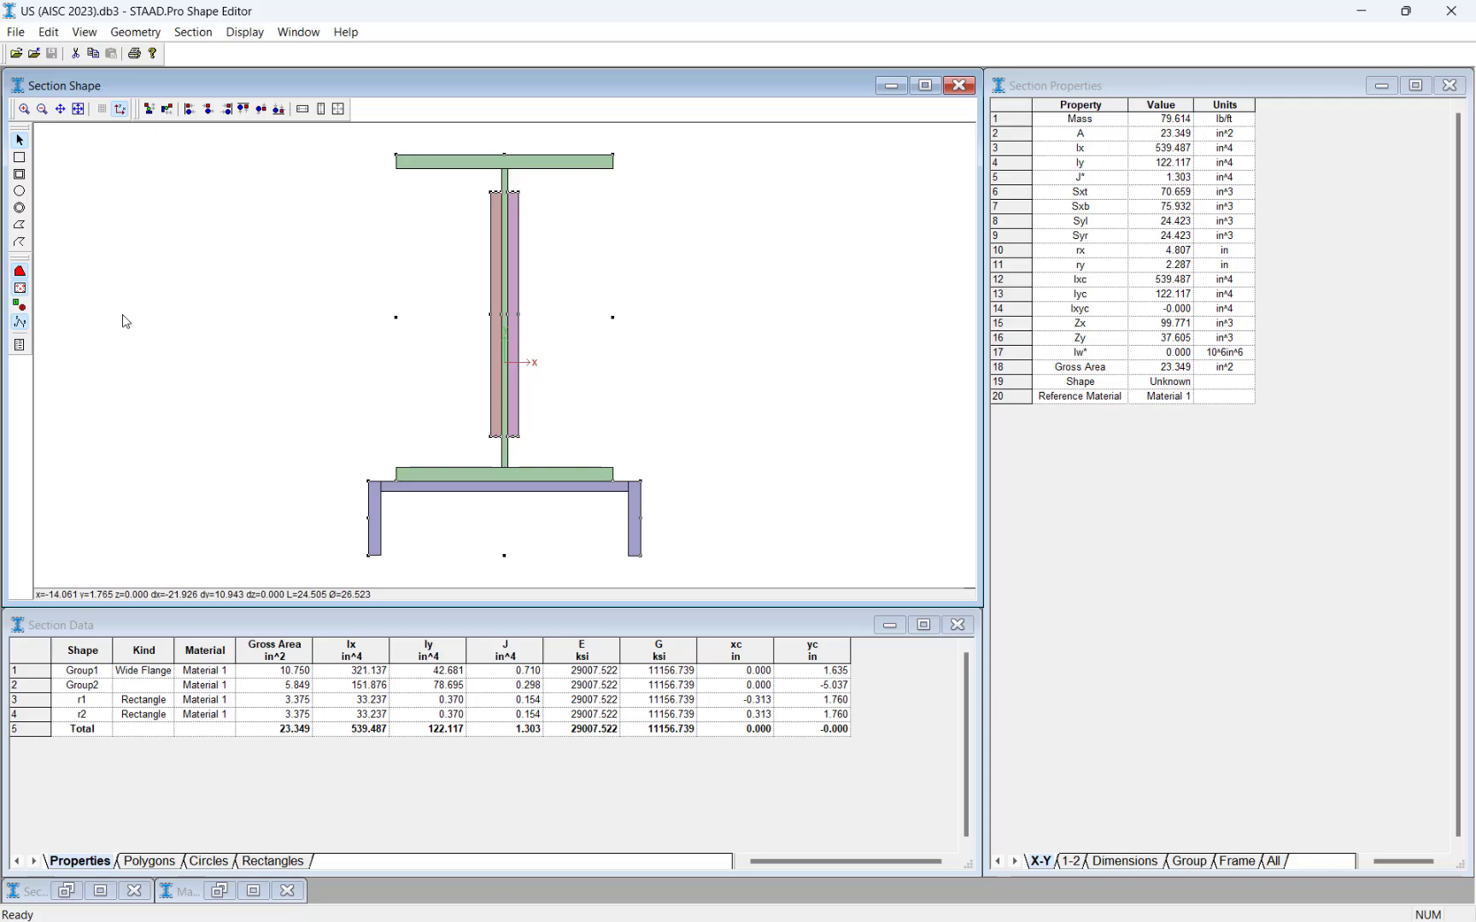
# Step: Mesh the section with a 0.184 in edge length, ignoring small areas (fillets), and run the advanced calculations
pyautogui.click(185, 34)
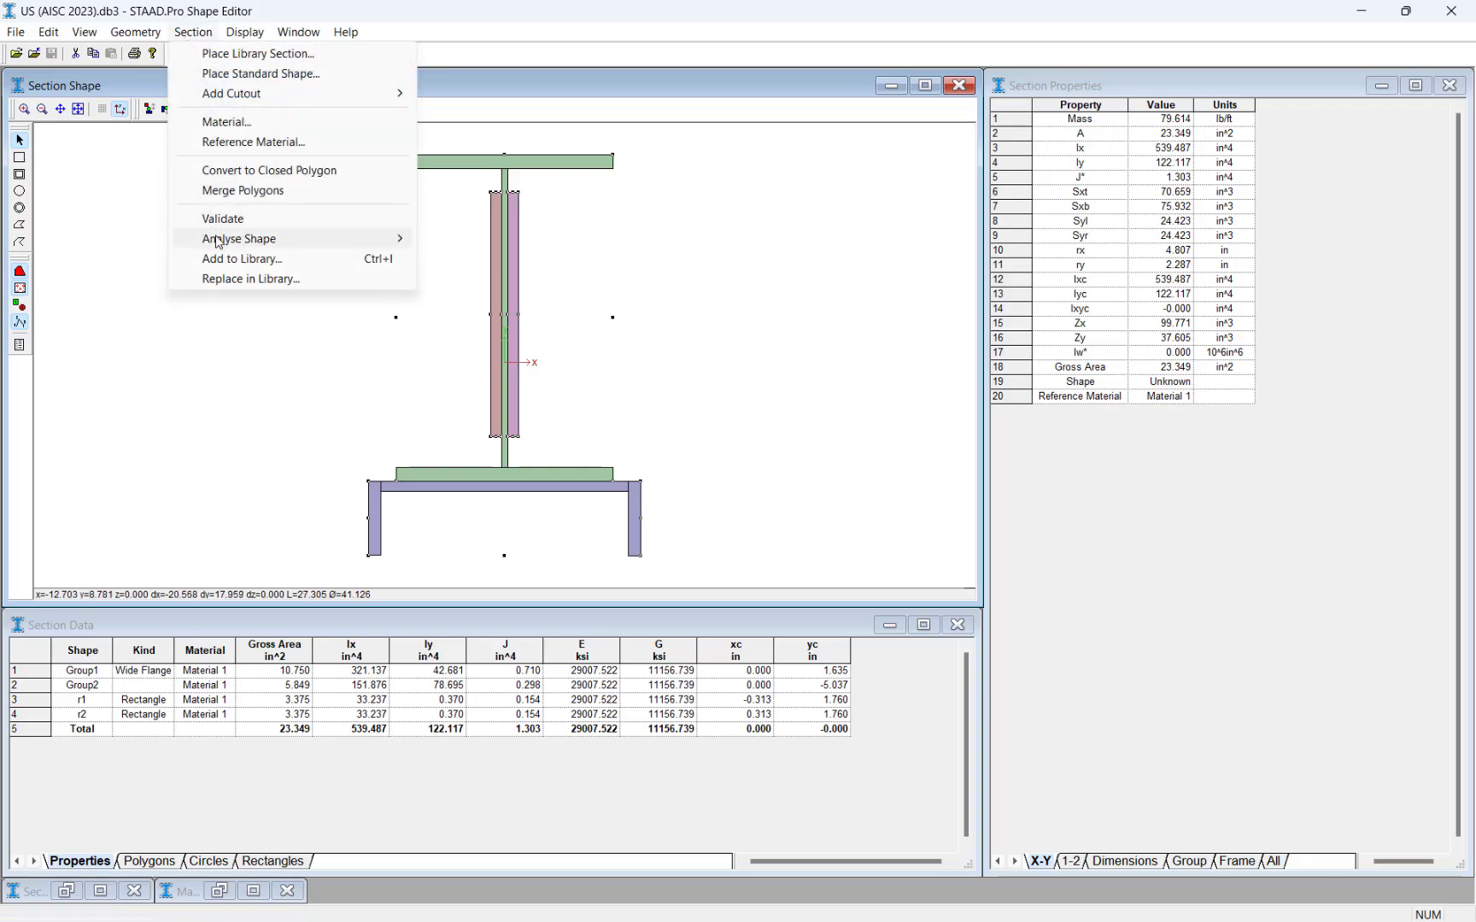
pyautogui.moveTo(261, 245)
pyautogui.click(456, 258)
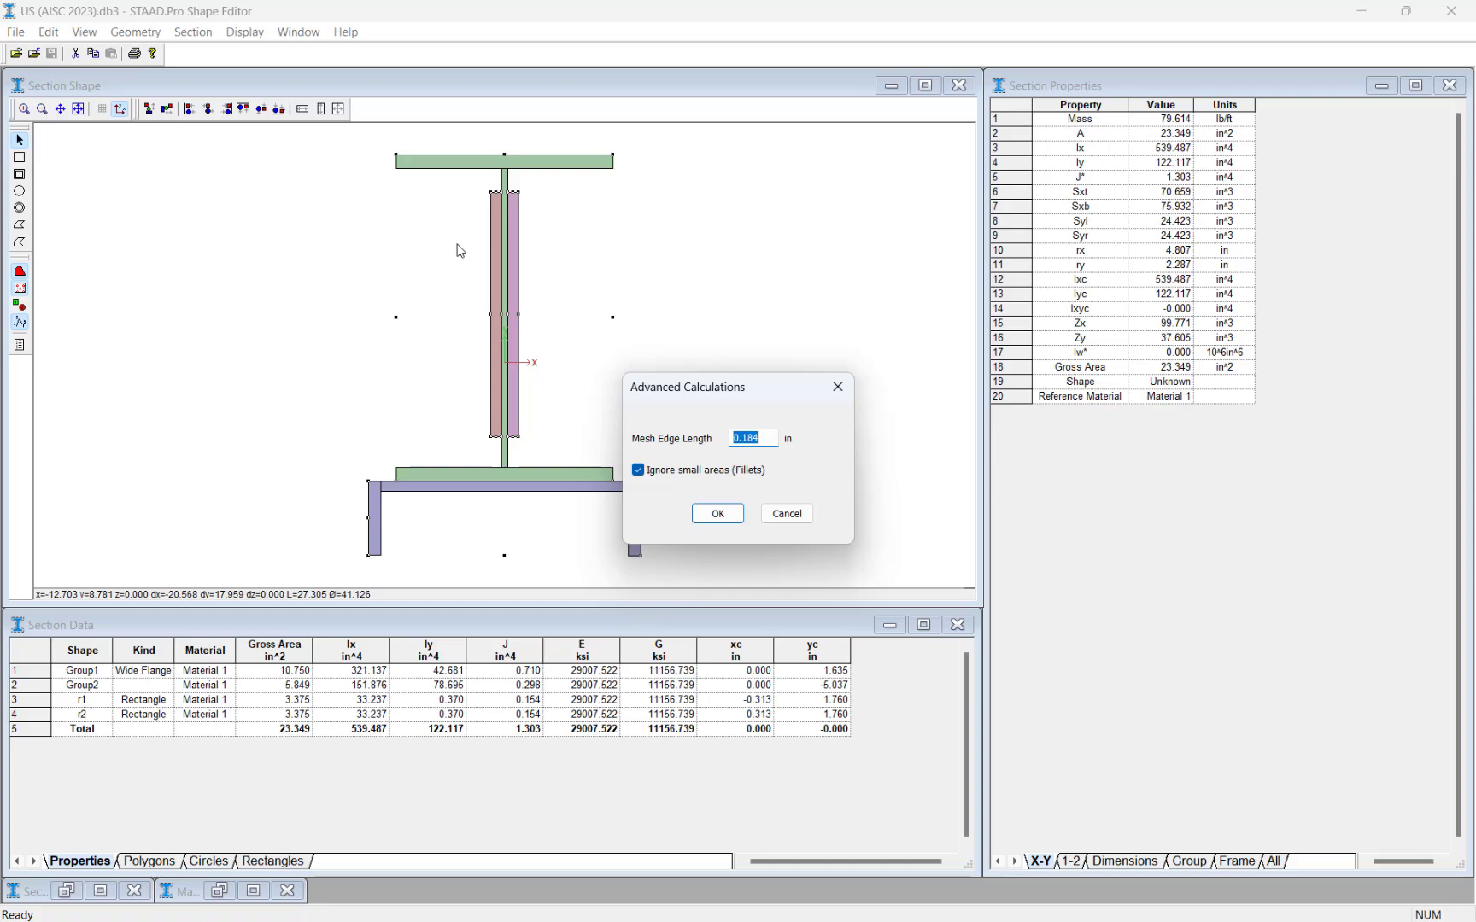
pyautogui.click(707, 513)
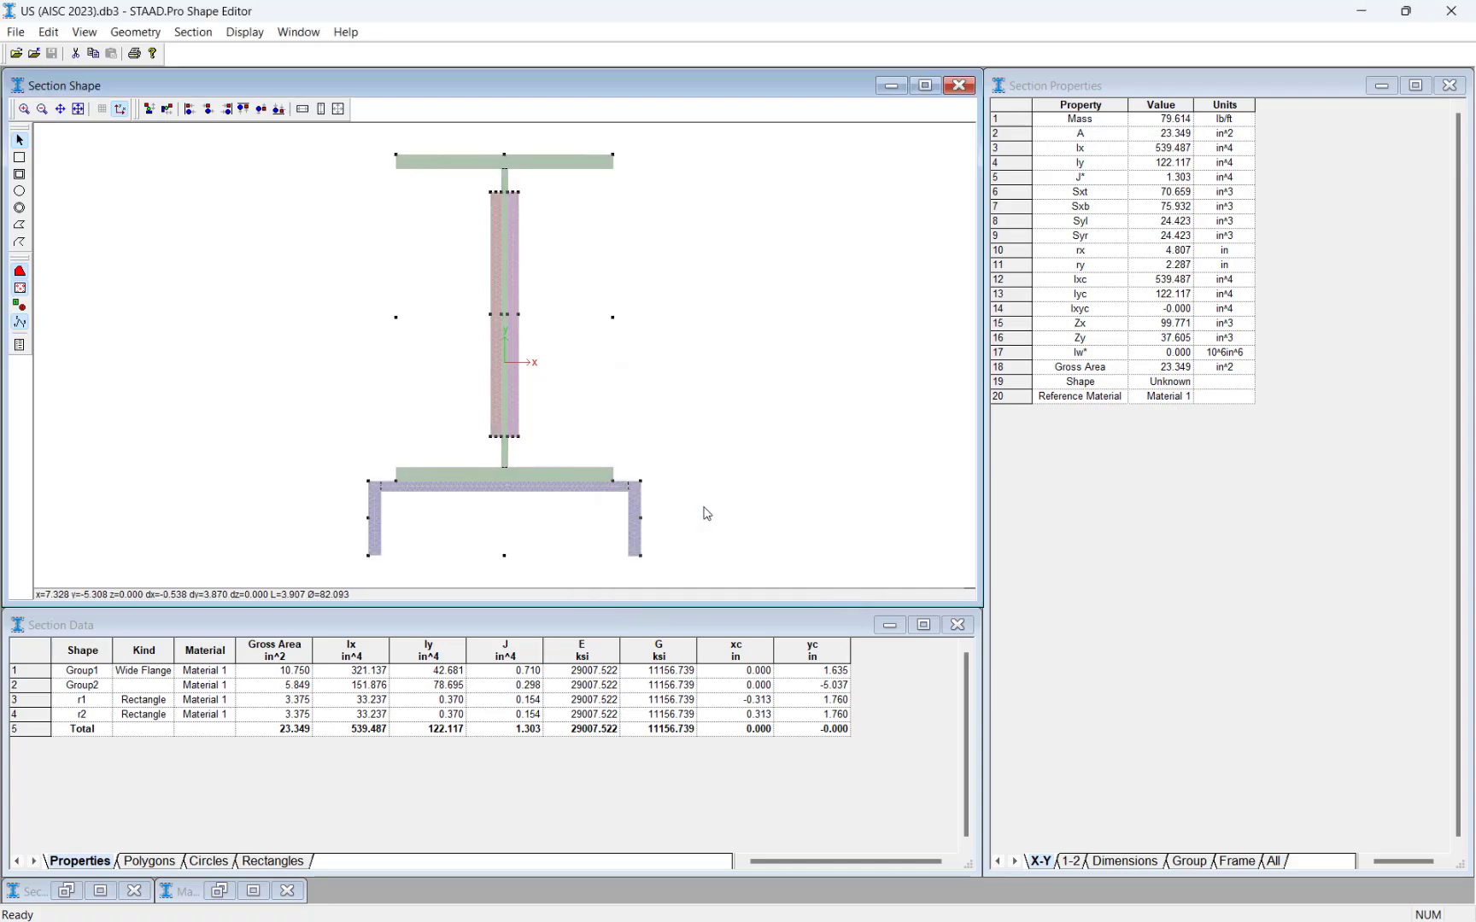
pyautogui.click(187, 38)
pyautogui.moveTo(222, 247)
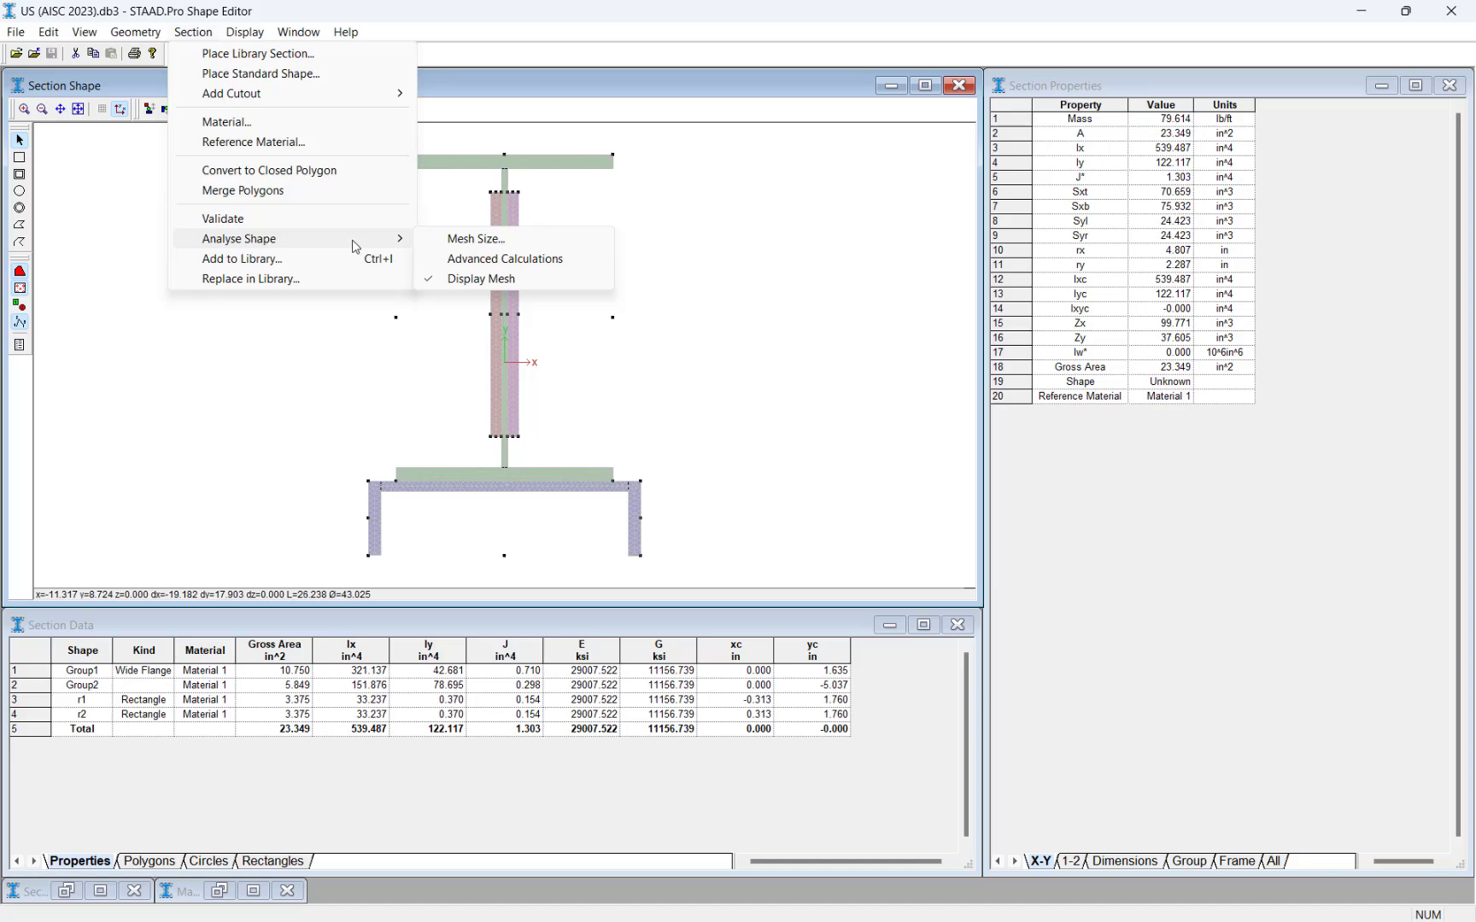
pyautogui.click(481, 261)
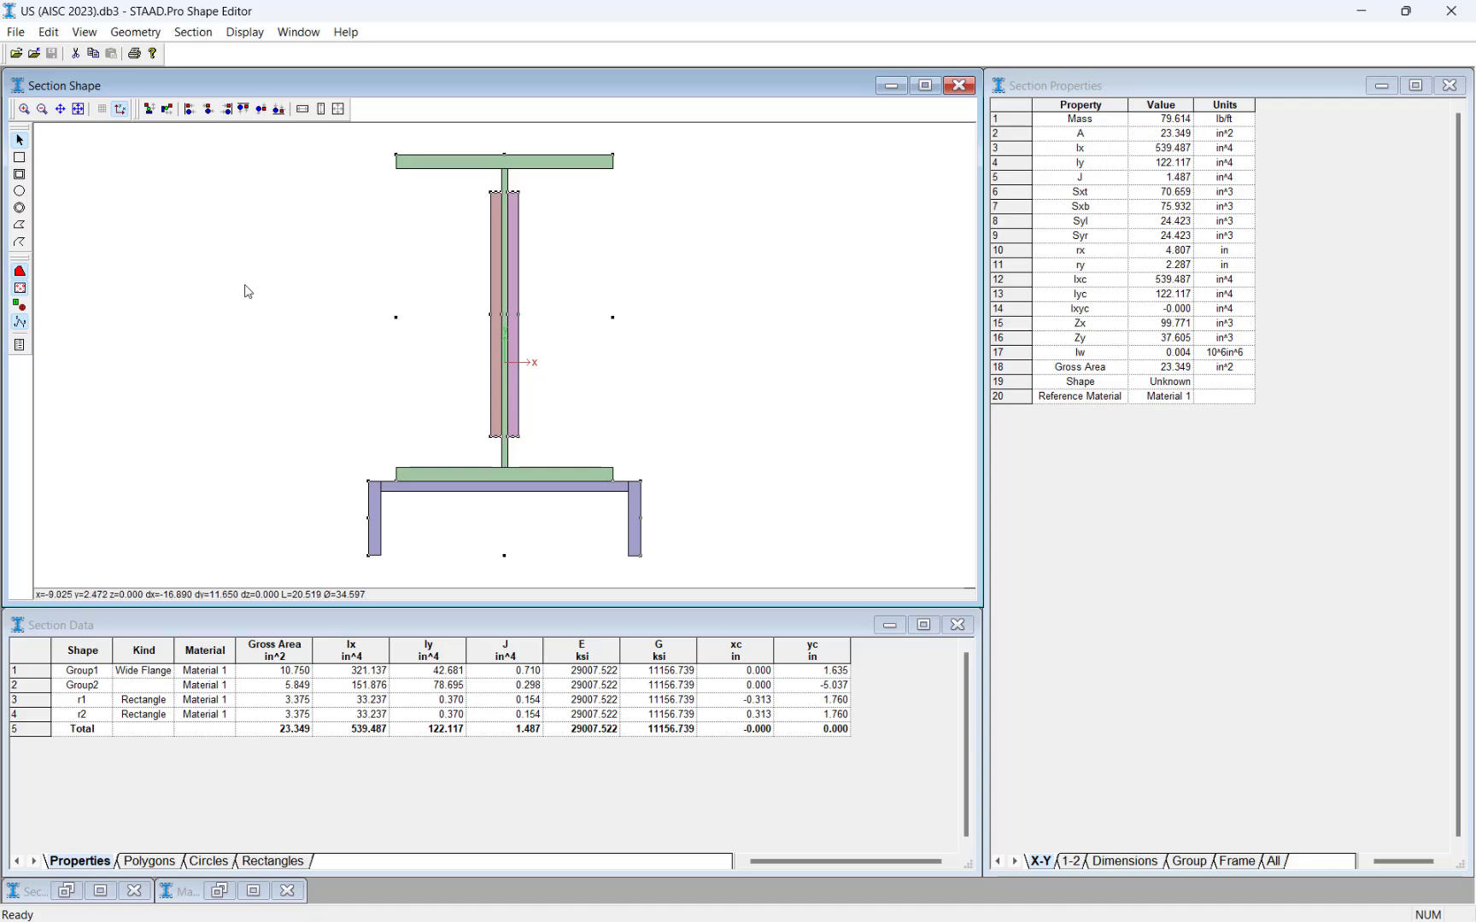
# Step: Start exporting the section to a STAAD.Pro UPT file named W12C10 UPT on the Desktop
pyautogui.click(16, 31)
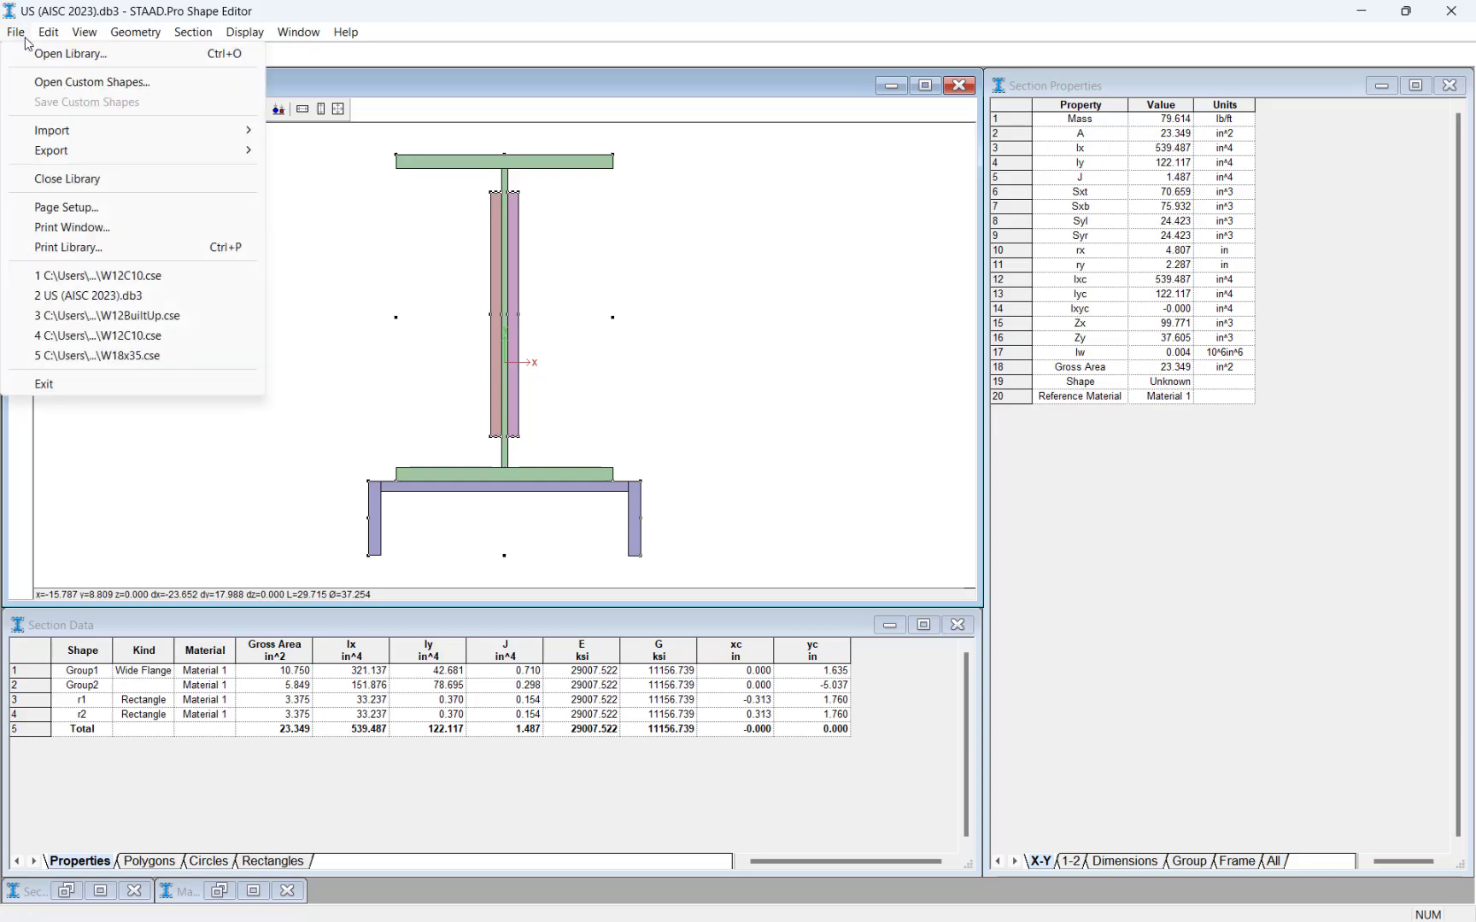
pyautogui.moveTo(170, 142)
pyautogui.click(363, 150)
pyautogui.click(711, 247)
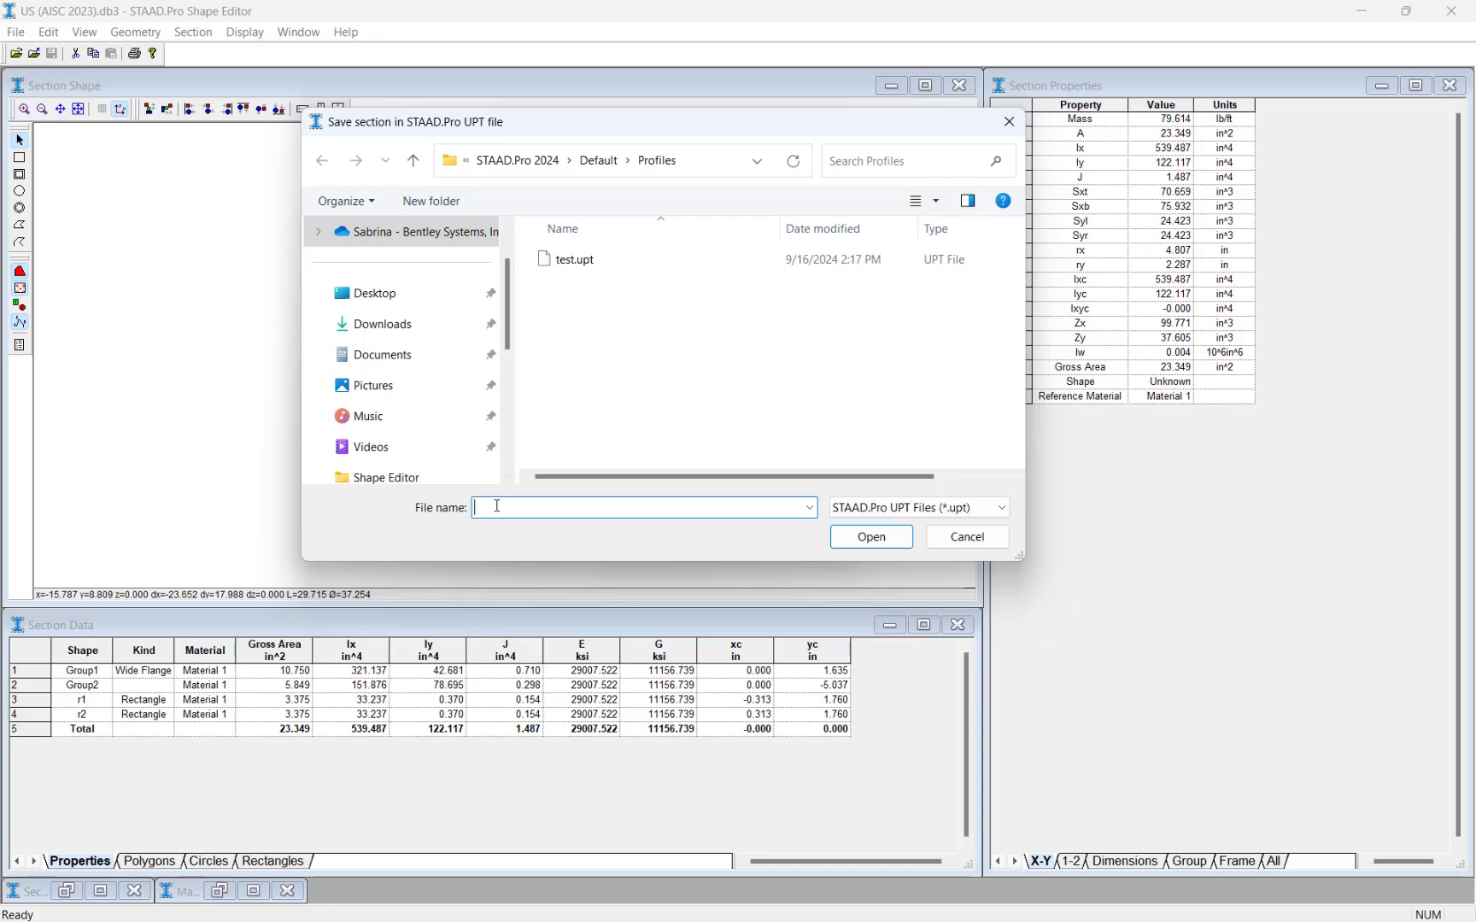
pyautogui.click(372, 294)
pyautogui.click(543, 505)
pyautogui.write('W12C10 UPT')
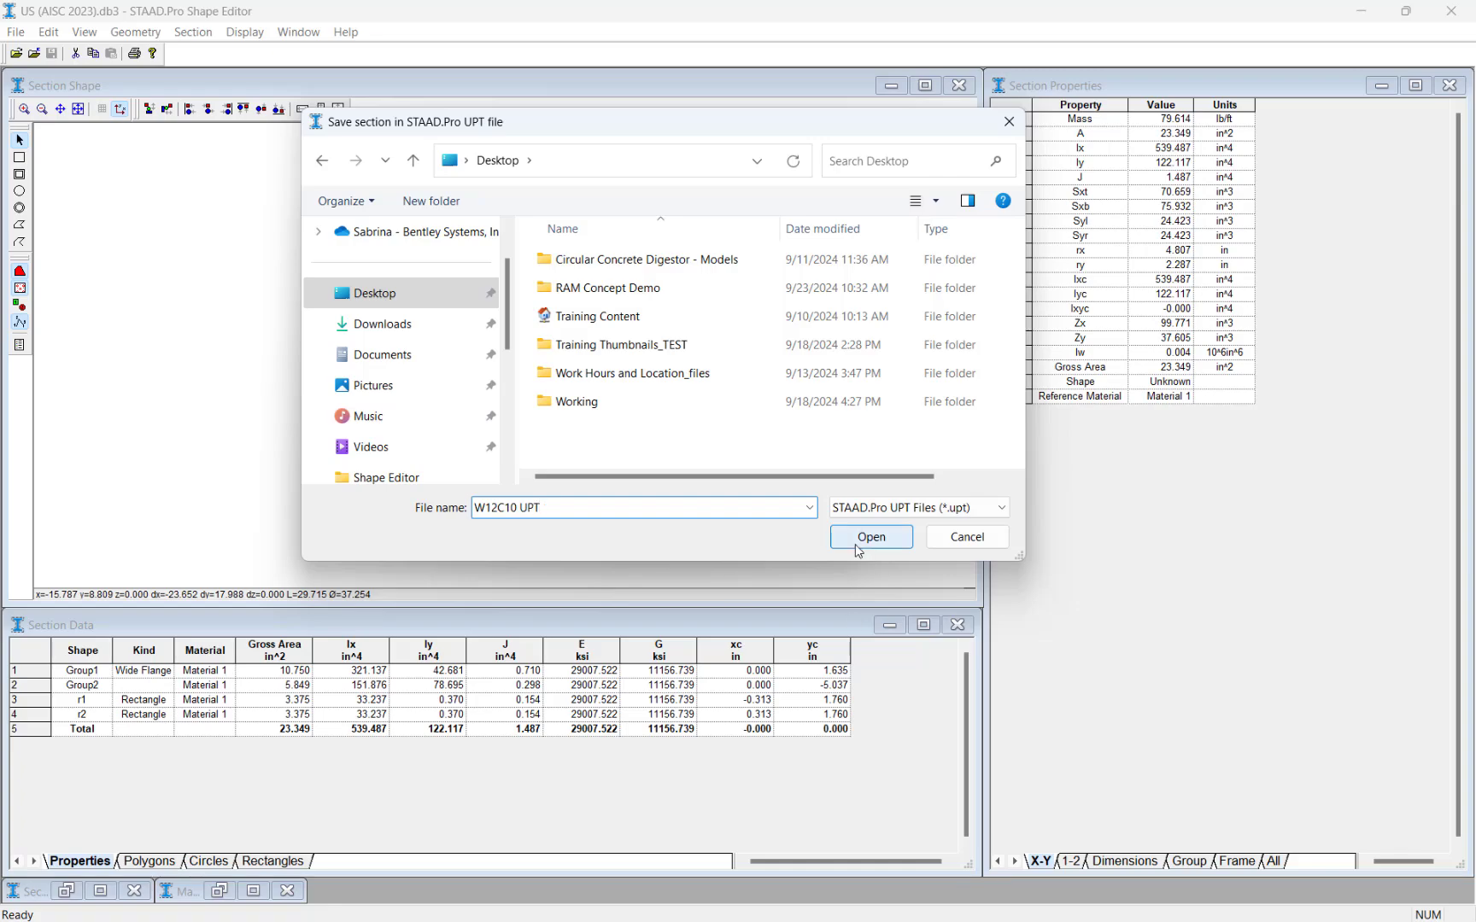
pyautogui.click(858, 550)
# Step: Name the exported section W12C10 and set its type to GENERAL
pyautogui.moveTo(473, 273); pyautogui.dragTo(237, 267)
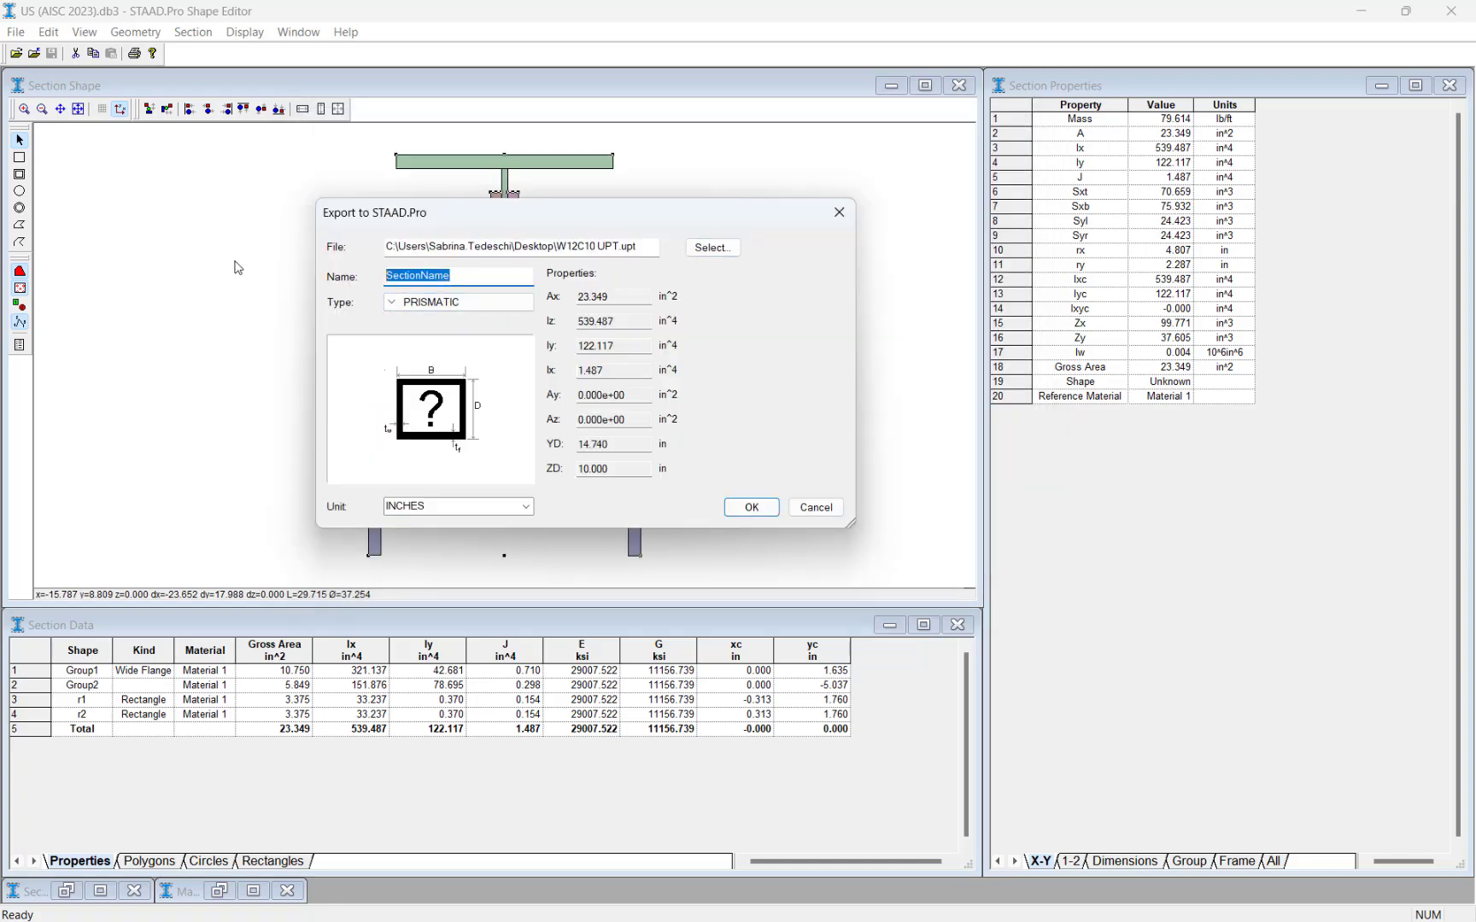
pyautogui.write('W12')
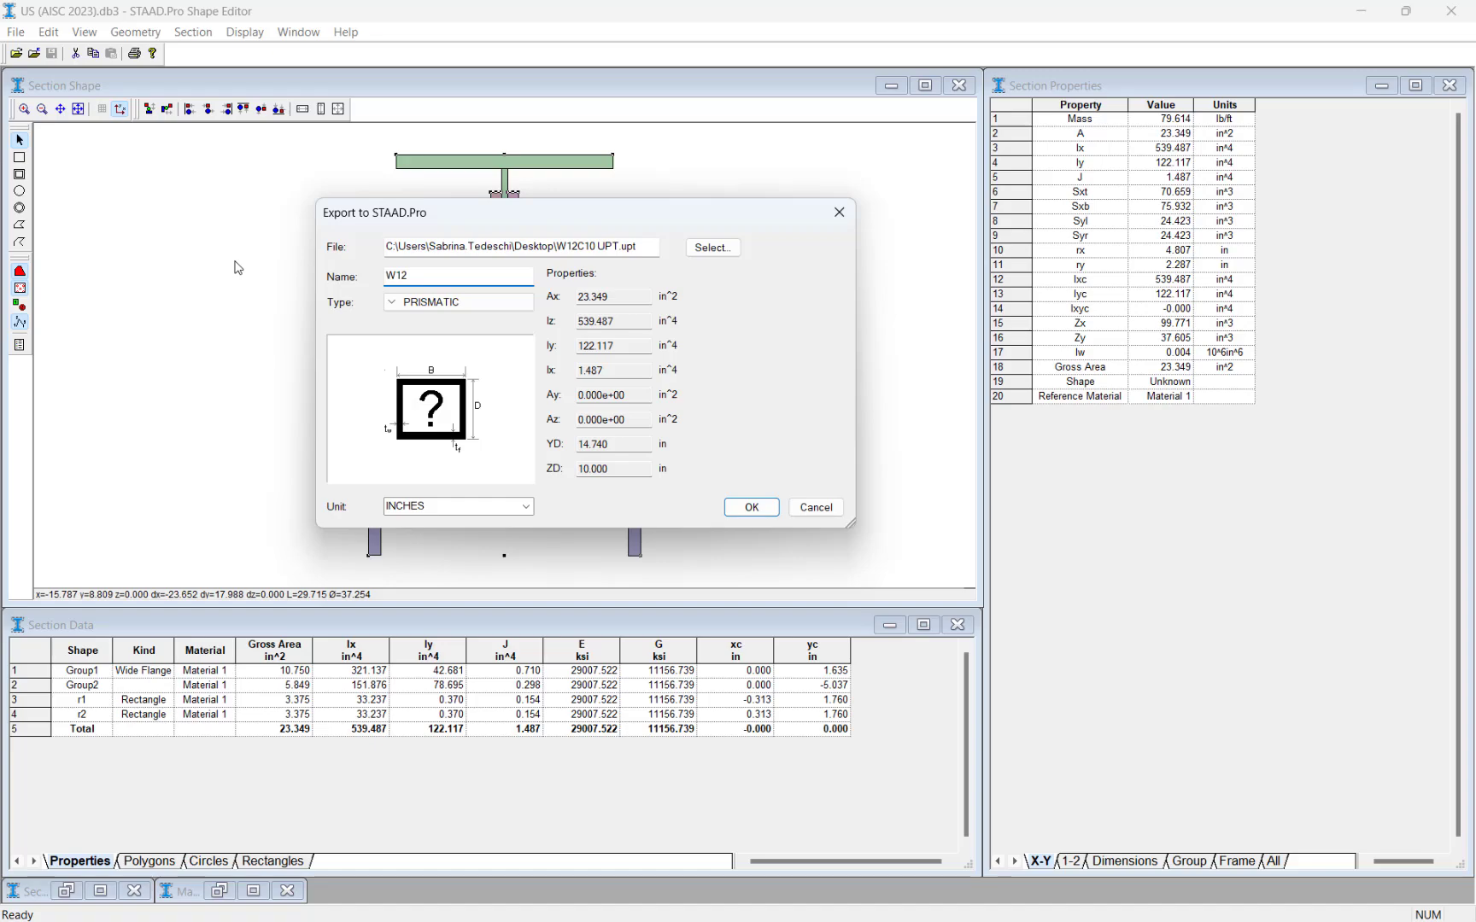
pyautogui.write('C10')
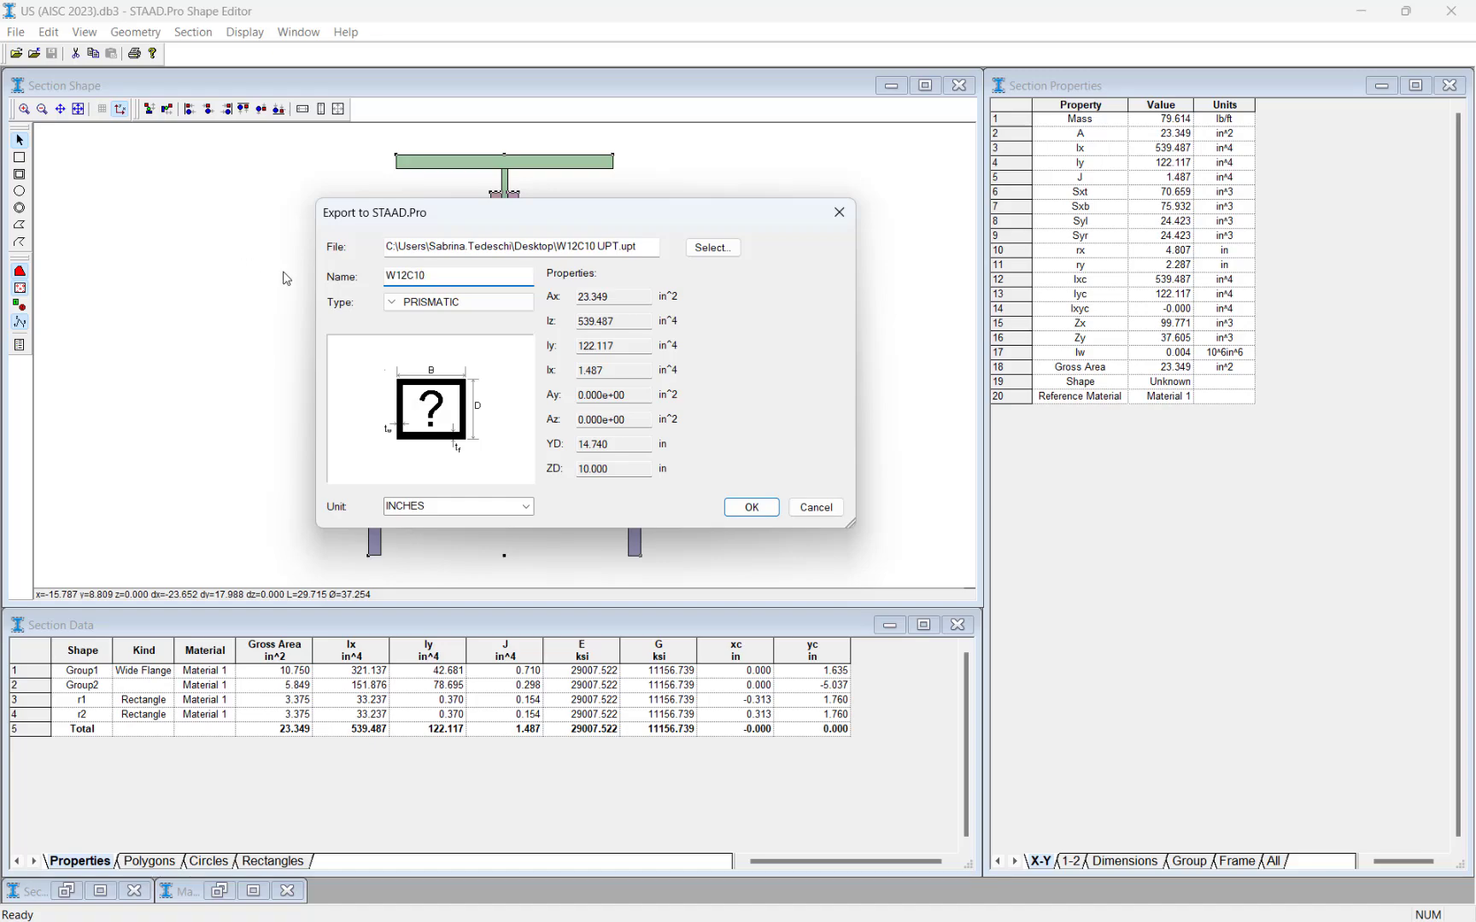
pyautogui.click(386, 303)
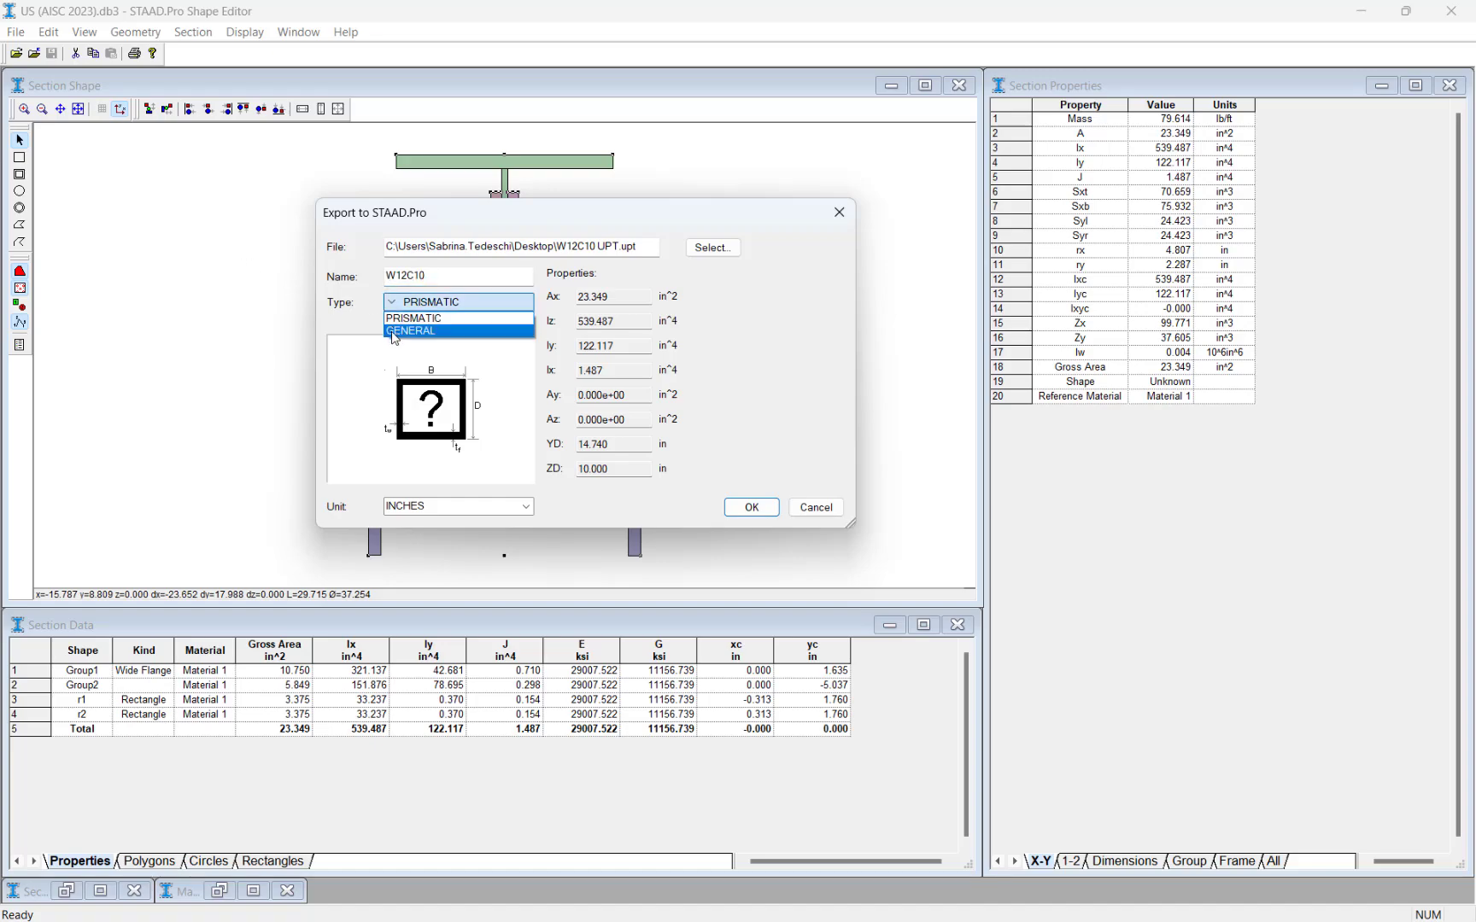
pyautogui.click(394, 331)
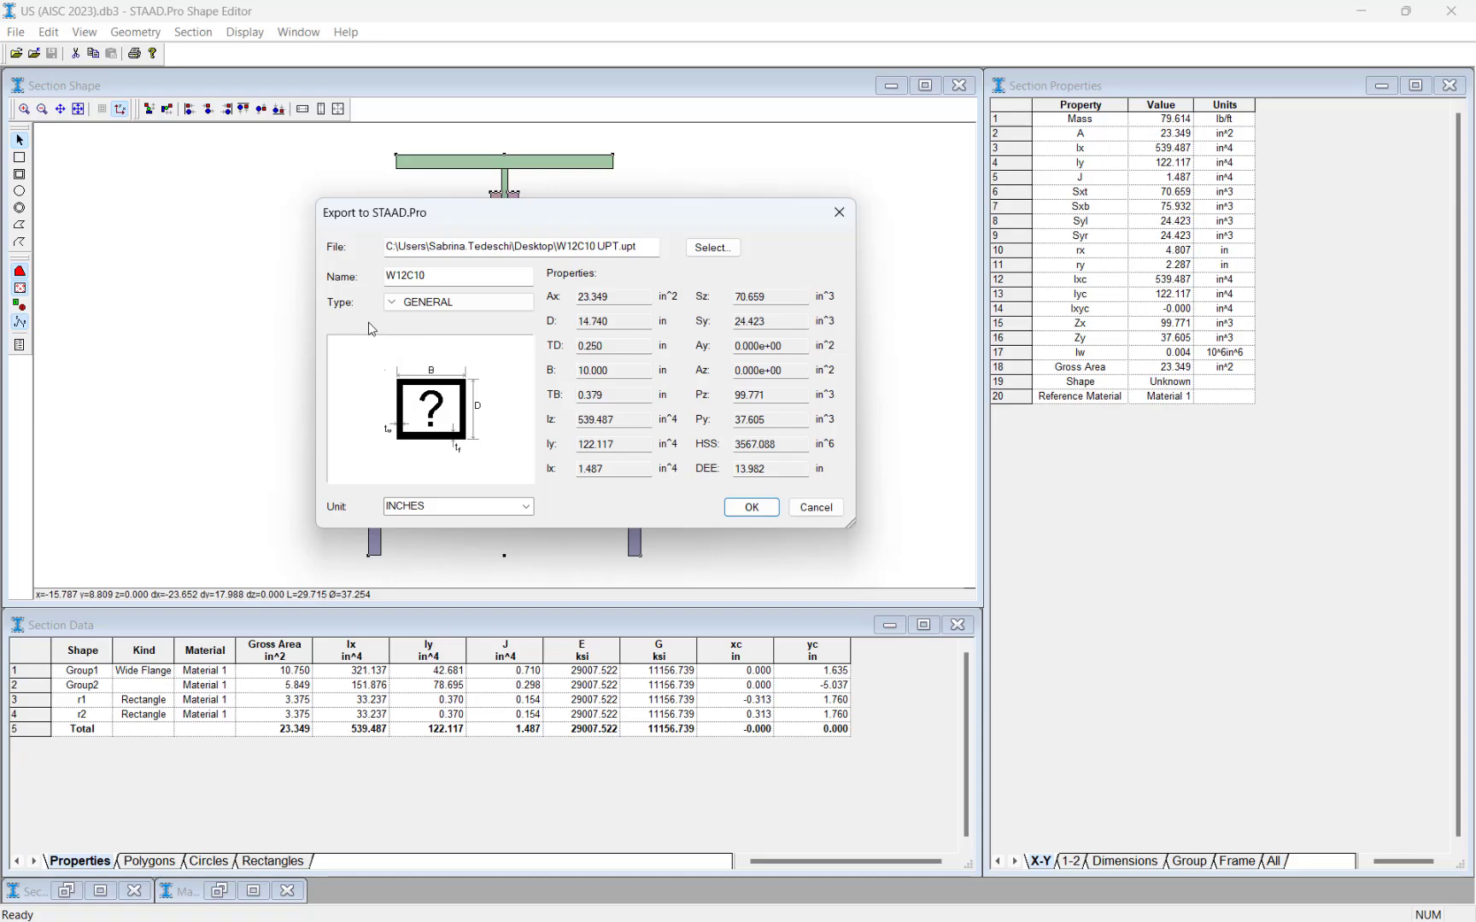
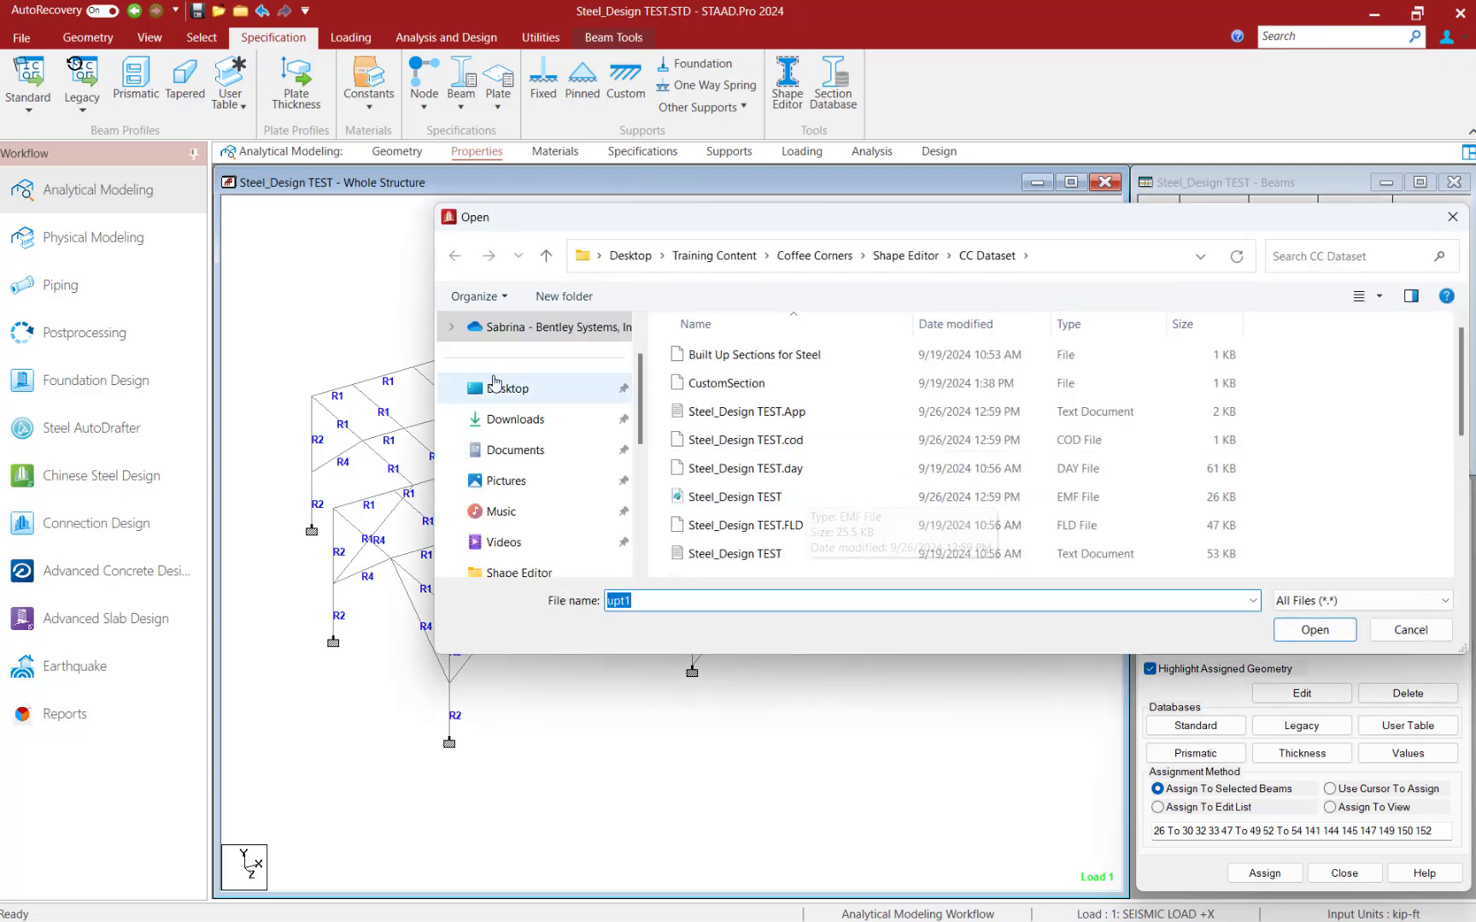
# Step: In STAAD.Pro, load W12C10 UPT.upt from the Desktop as the new external user table
pyautogui.click(508, 388)
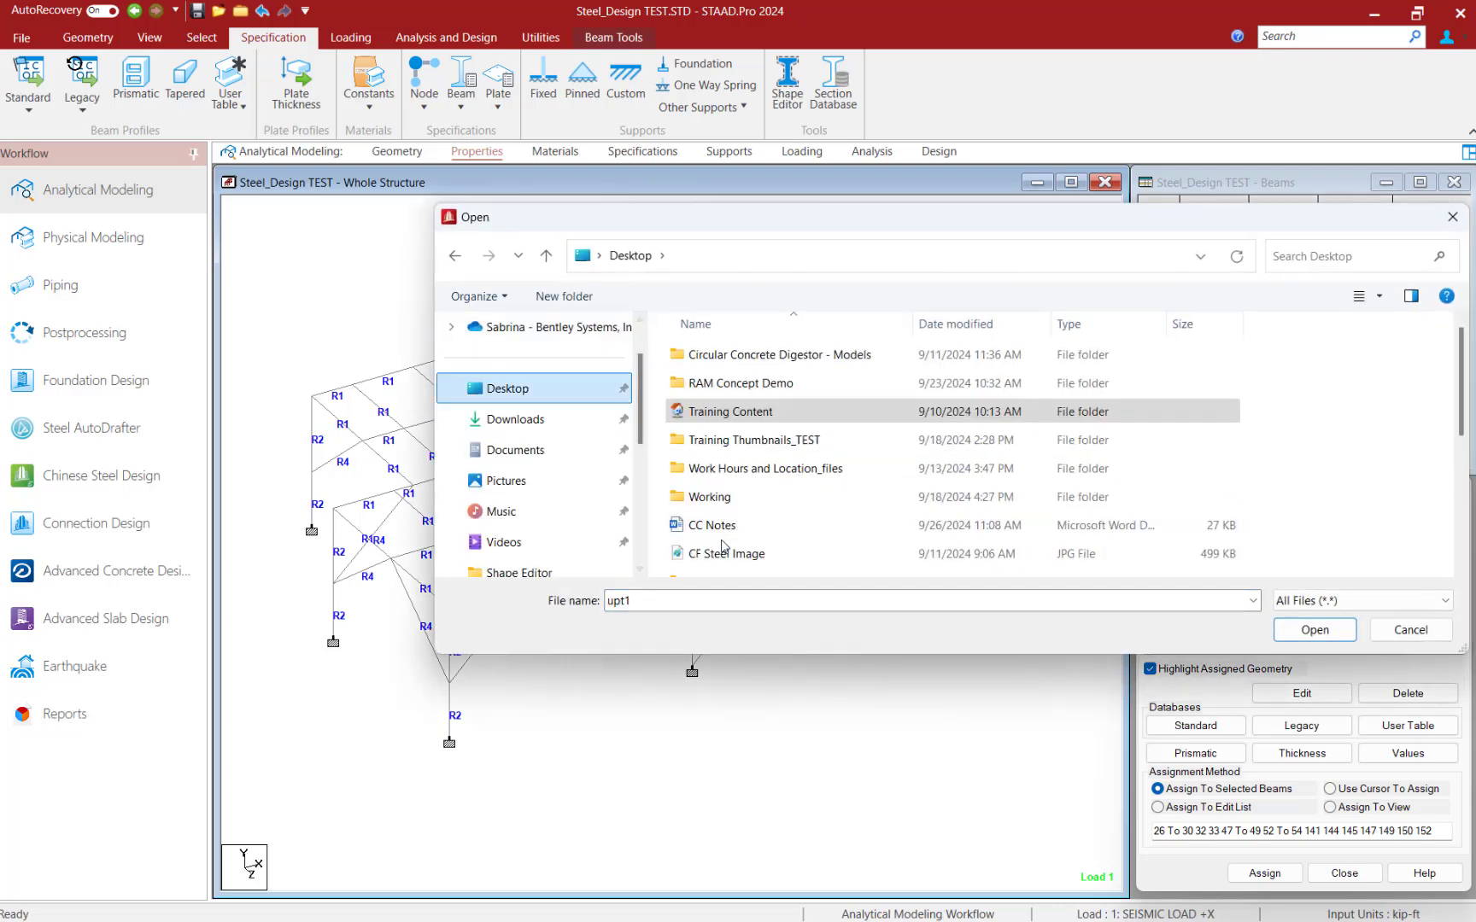
pyautogui.scroll(-4, 736, 547)
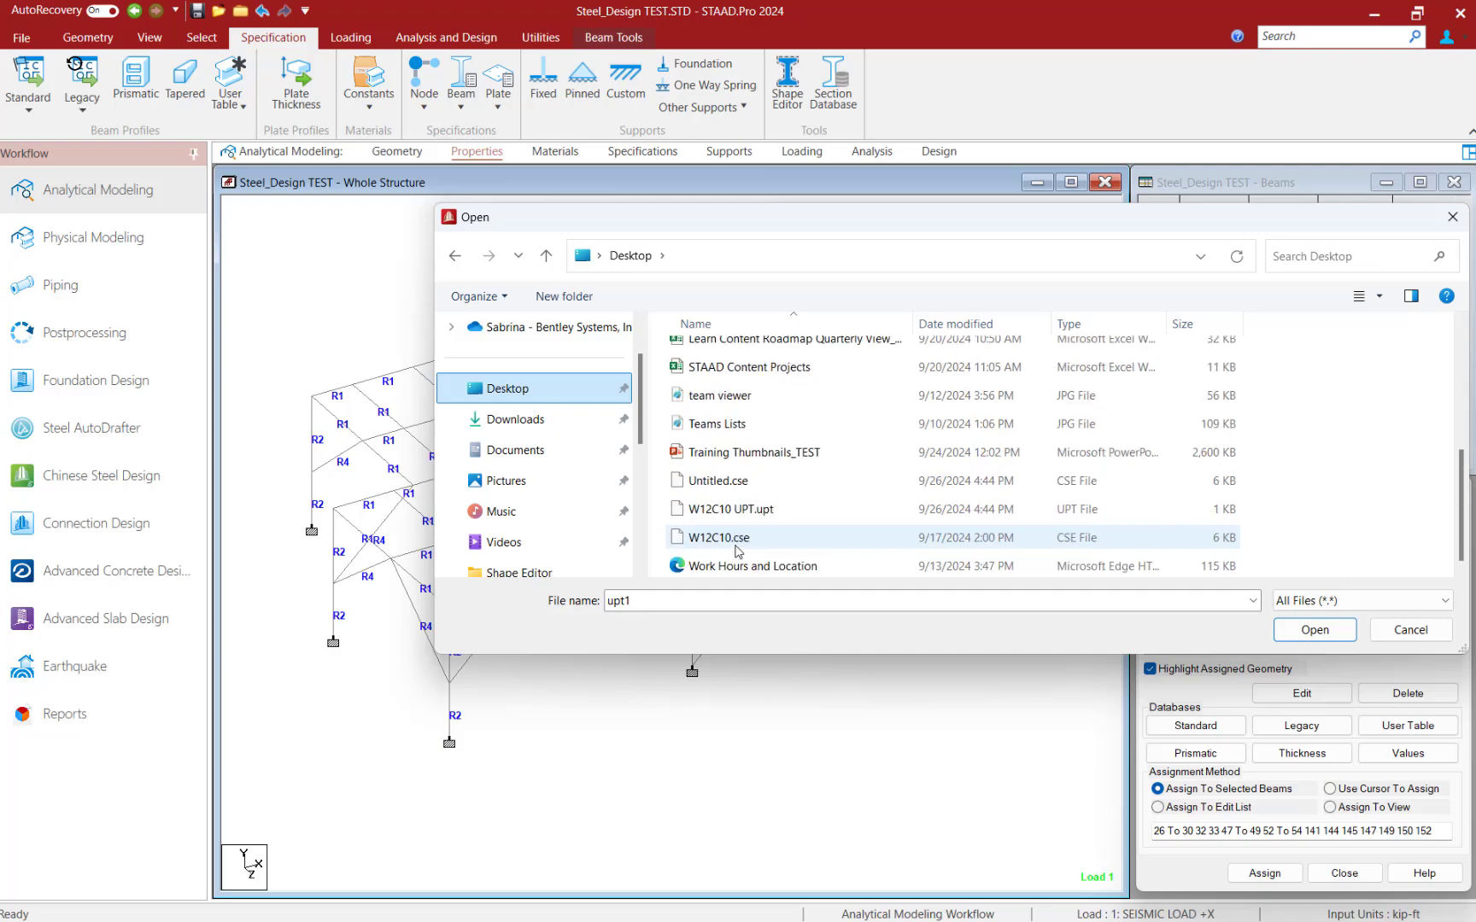
pyautogui.click(709, 510)
pyautogui.click(1306, 637)
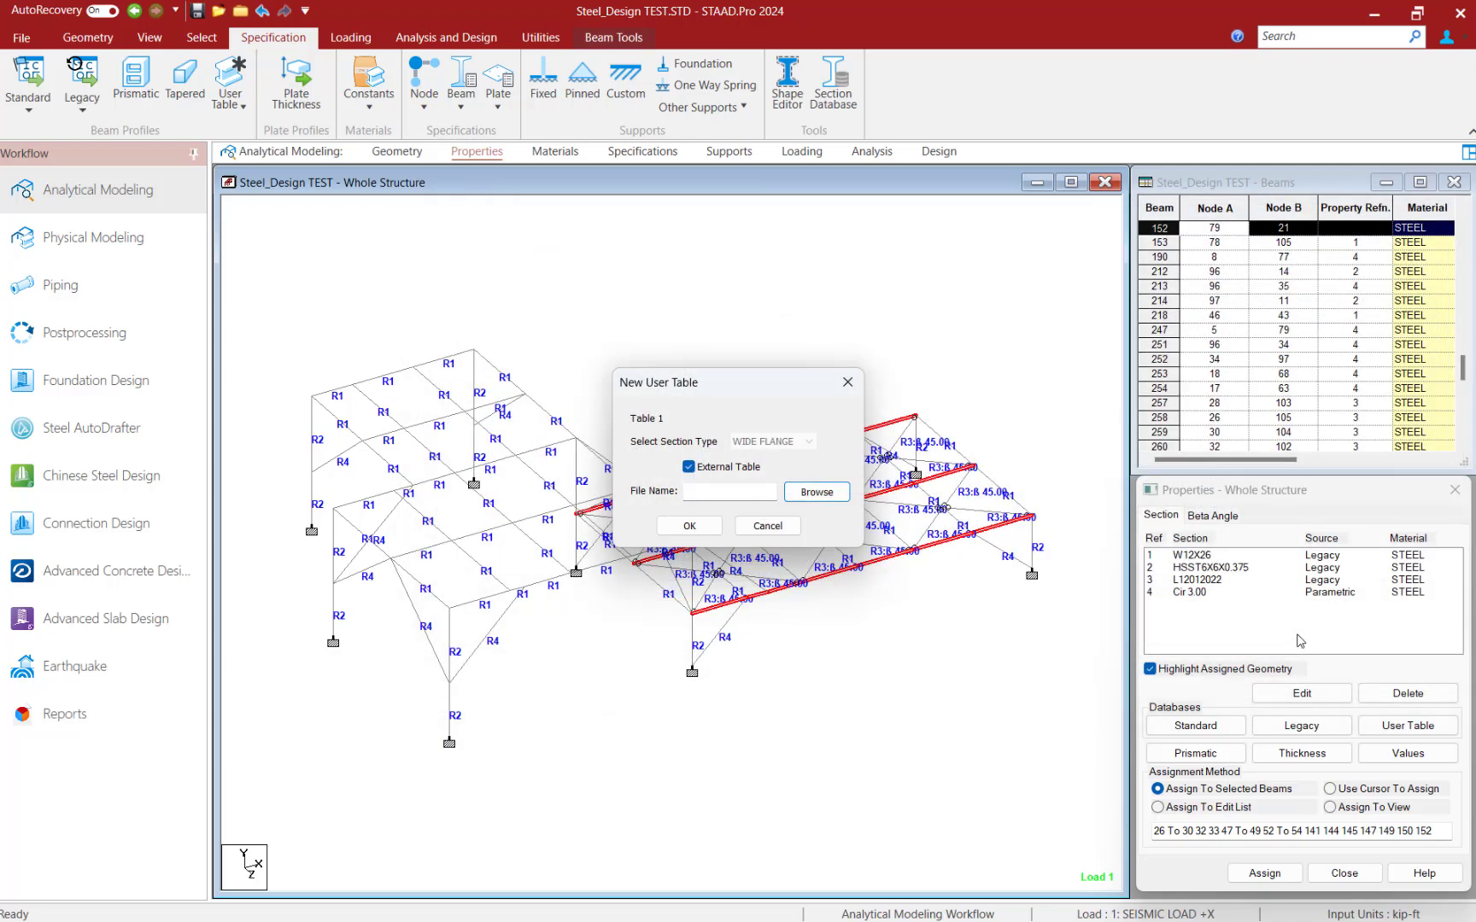
pyautogui.click(681, 527)
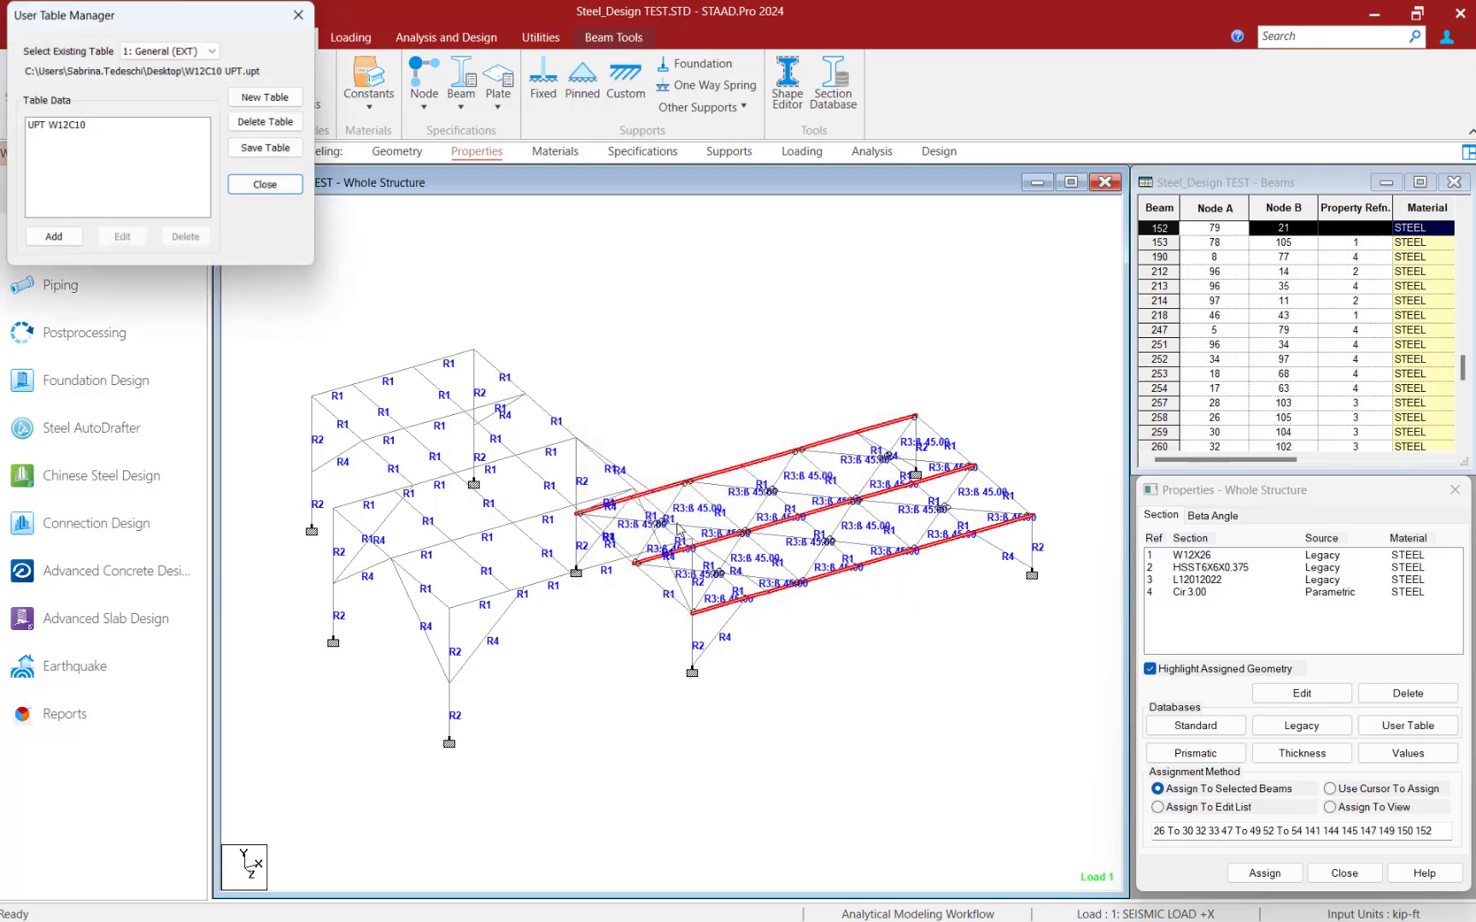
# Step: Close the user table manager and add the W12C10 profile from user table 1 to the model's section properties with STEEL material
pyautogui.click(63, 127)
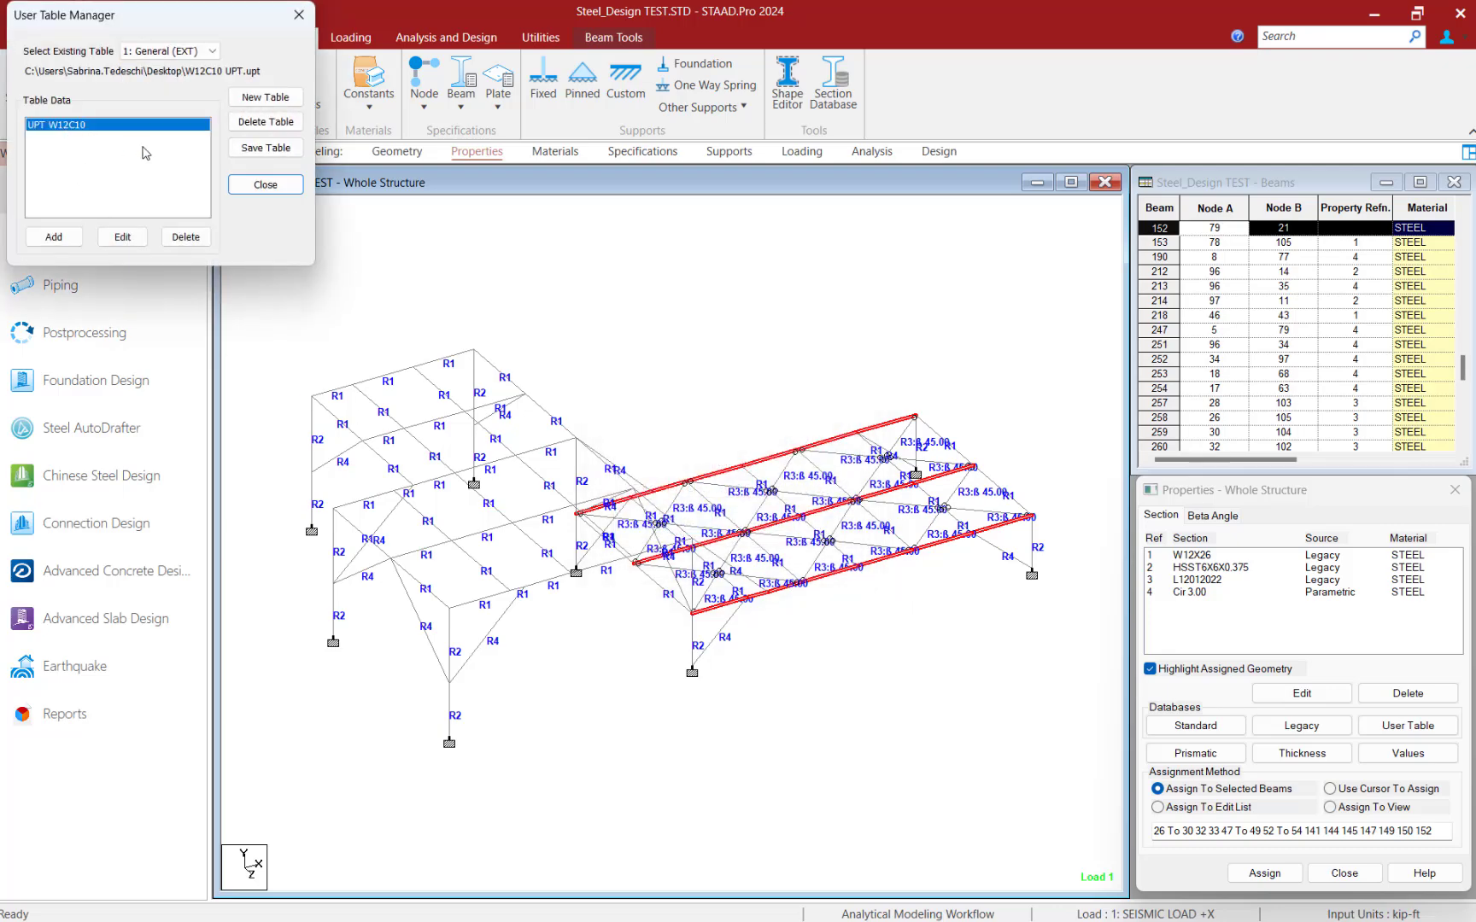
pyautogui.click(264, 185)
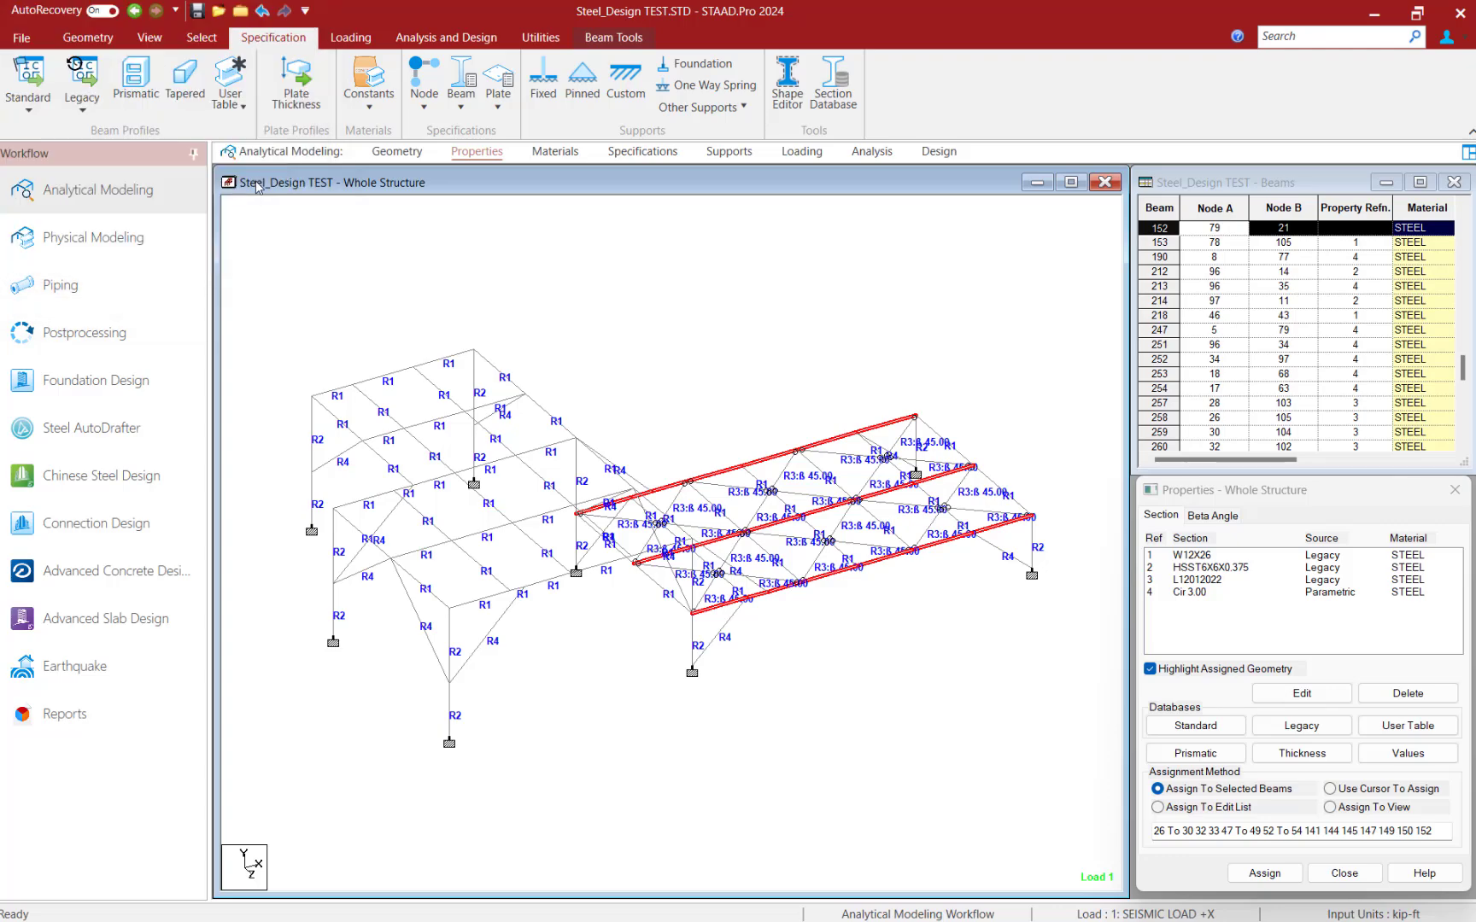
pyautogui.click(224, 109)
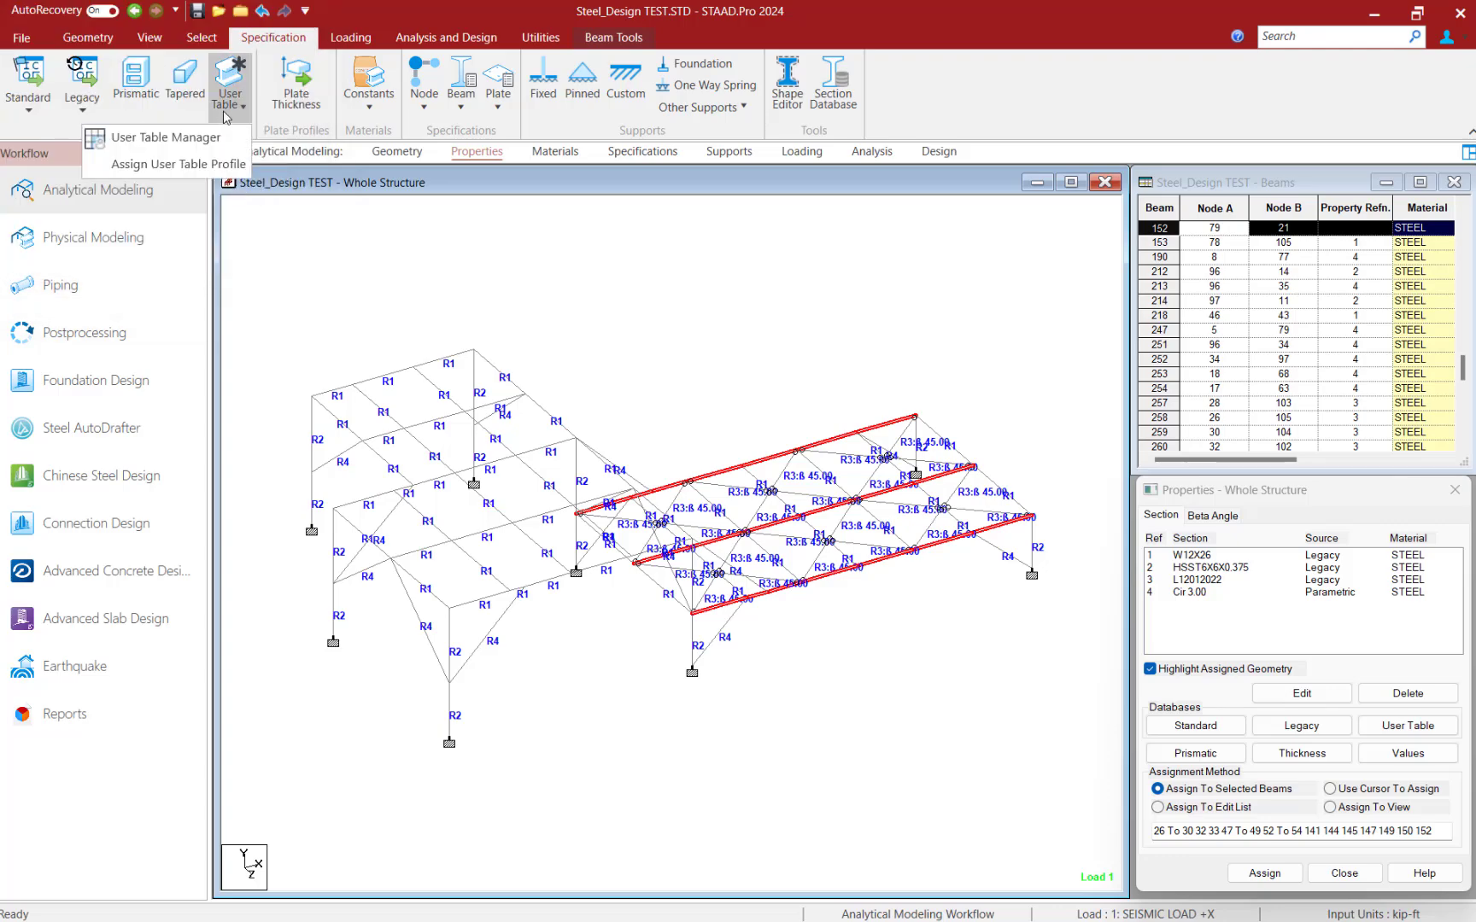
pyautogui.click(195, 164)
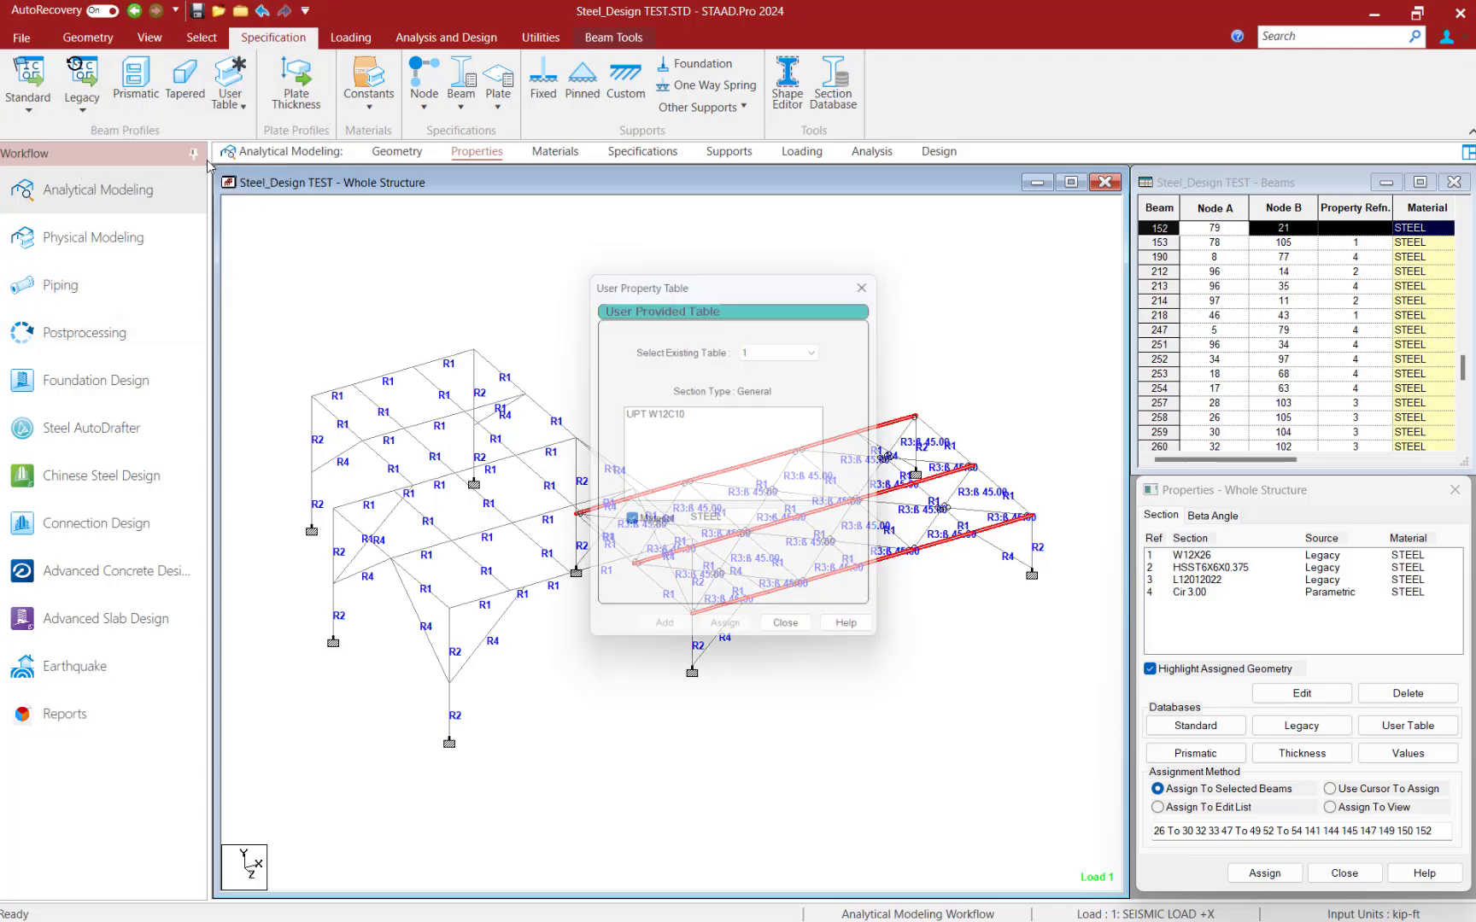
pyautogui.click(640, 413)
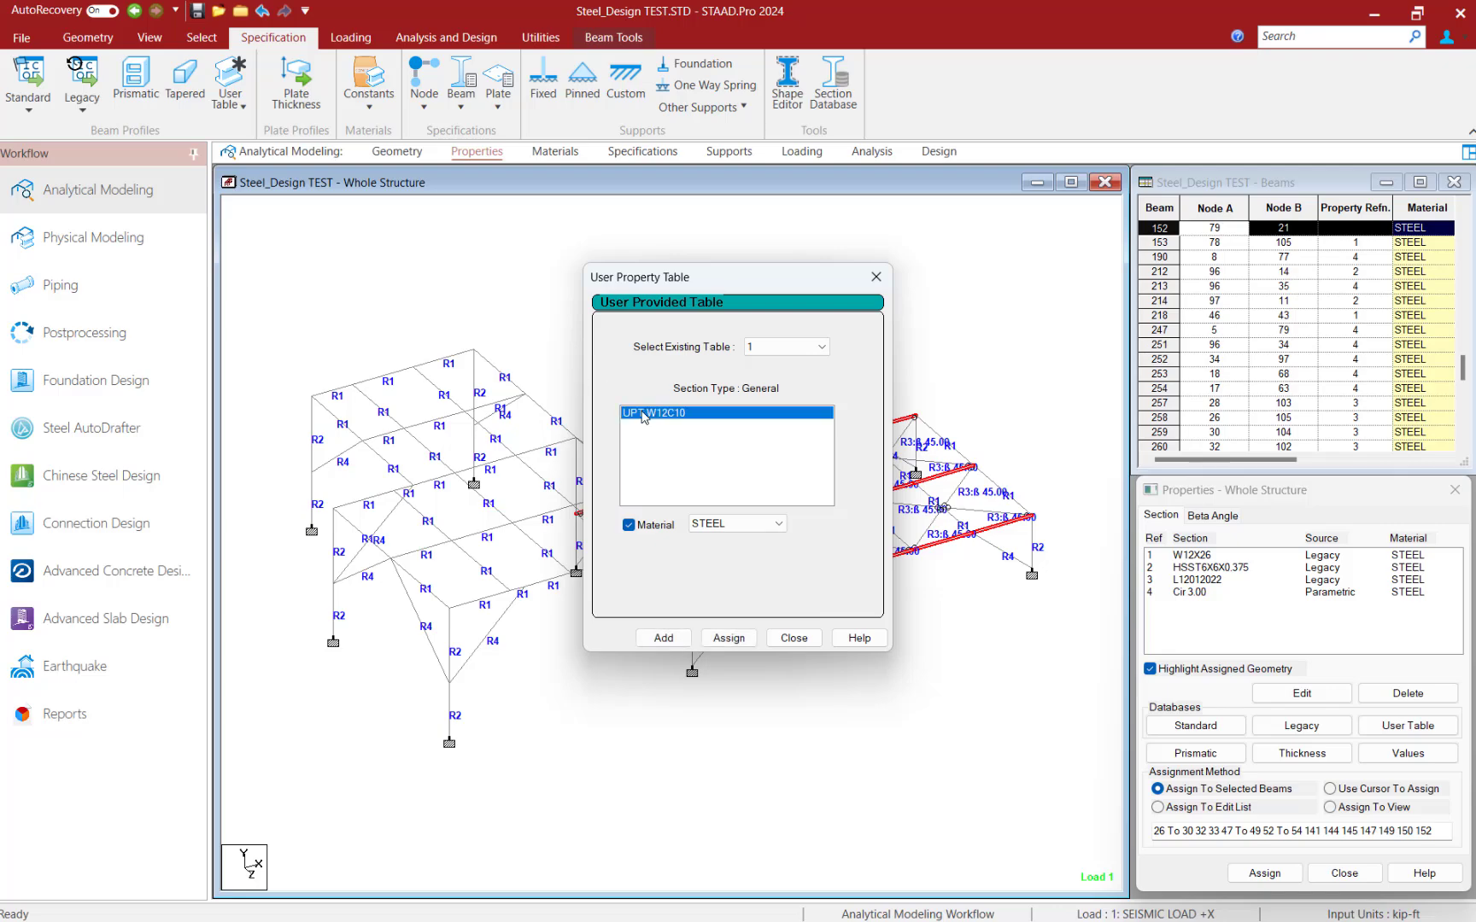
pyautogui.click(663, 639)
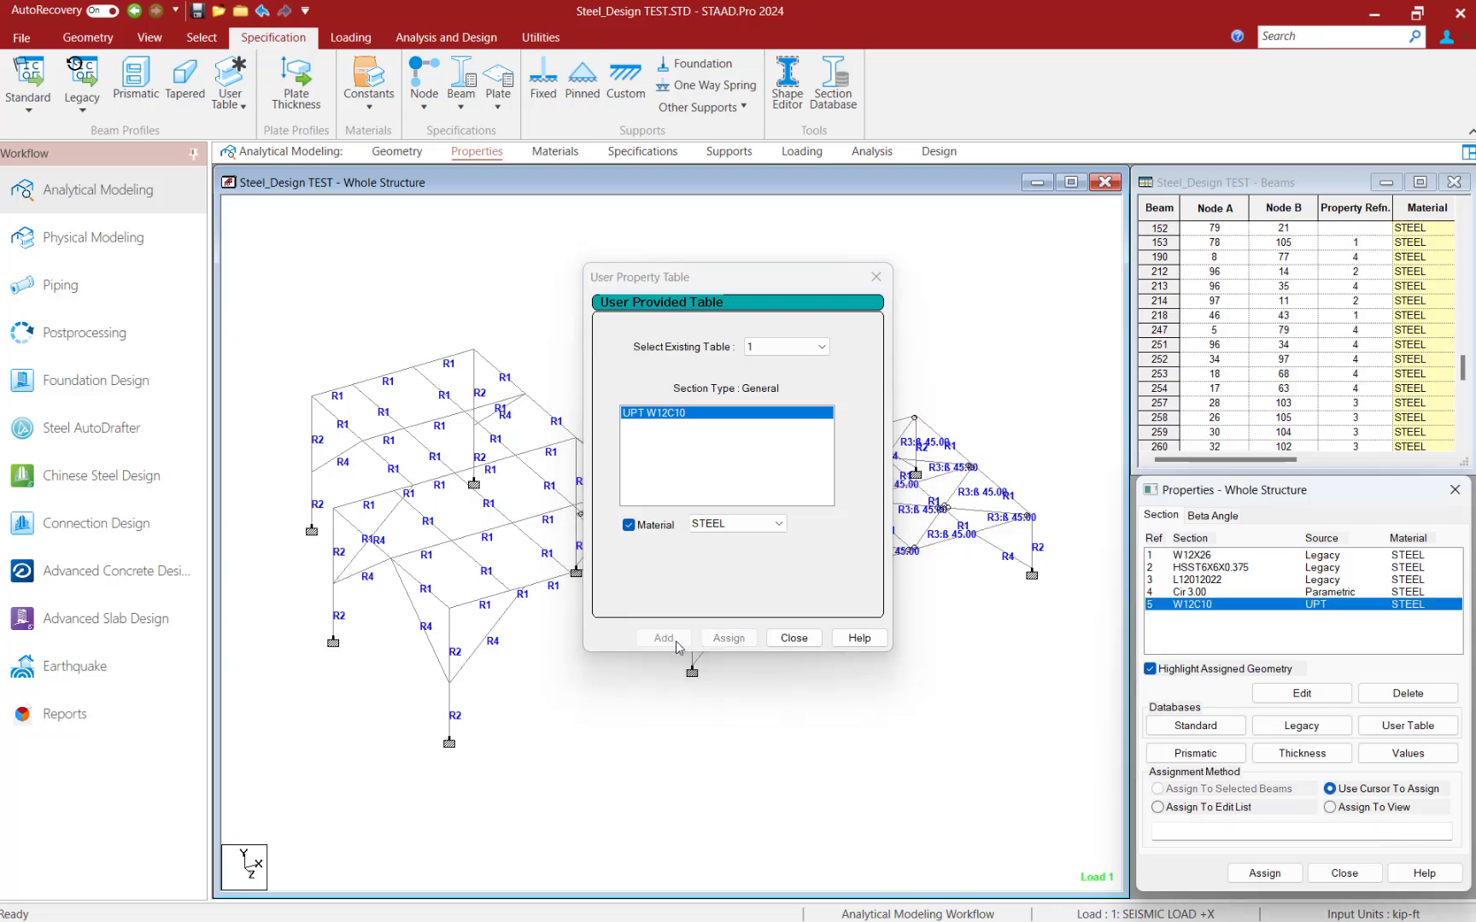
pyautogui.click(795, 639)
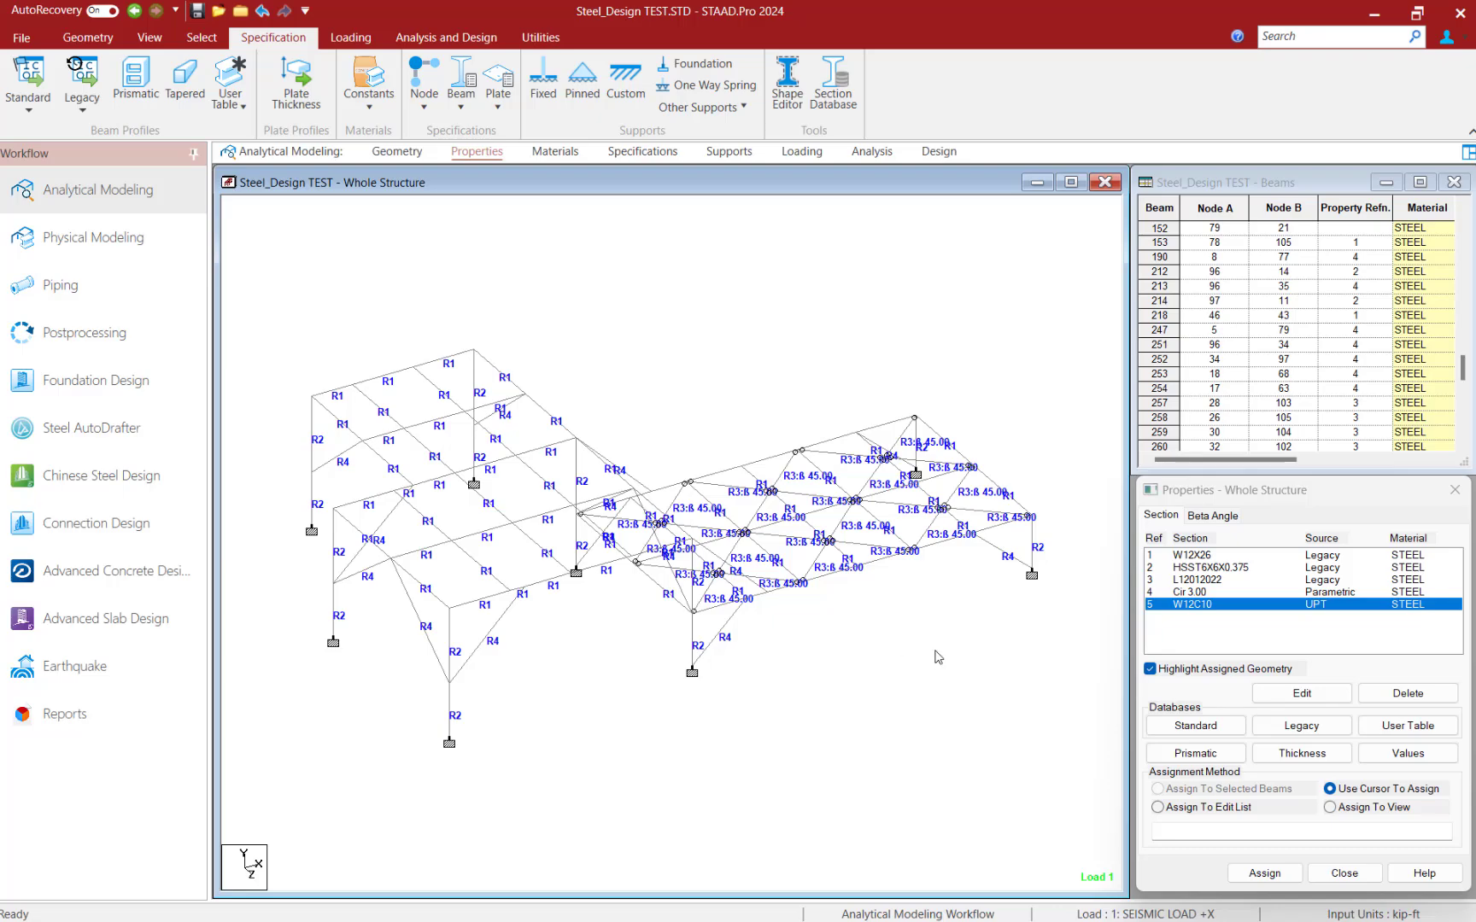
# Step: Assign the W12C10 section to the selected beams of the _BUILT_UP group and save the structure
pyautogui.click(1162, 609)
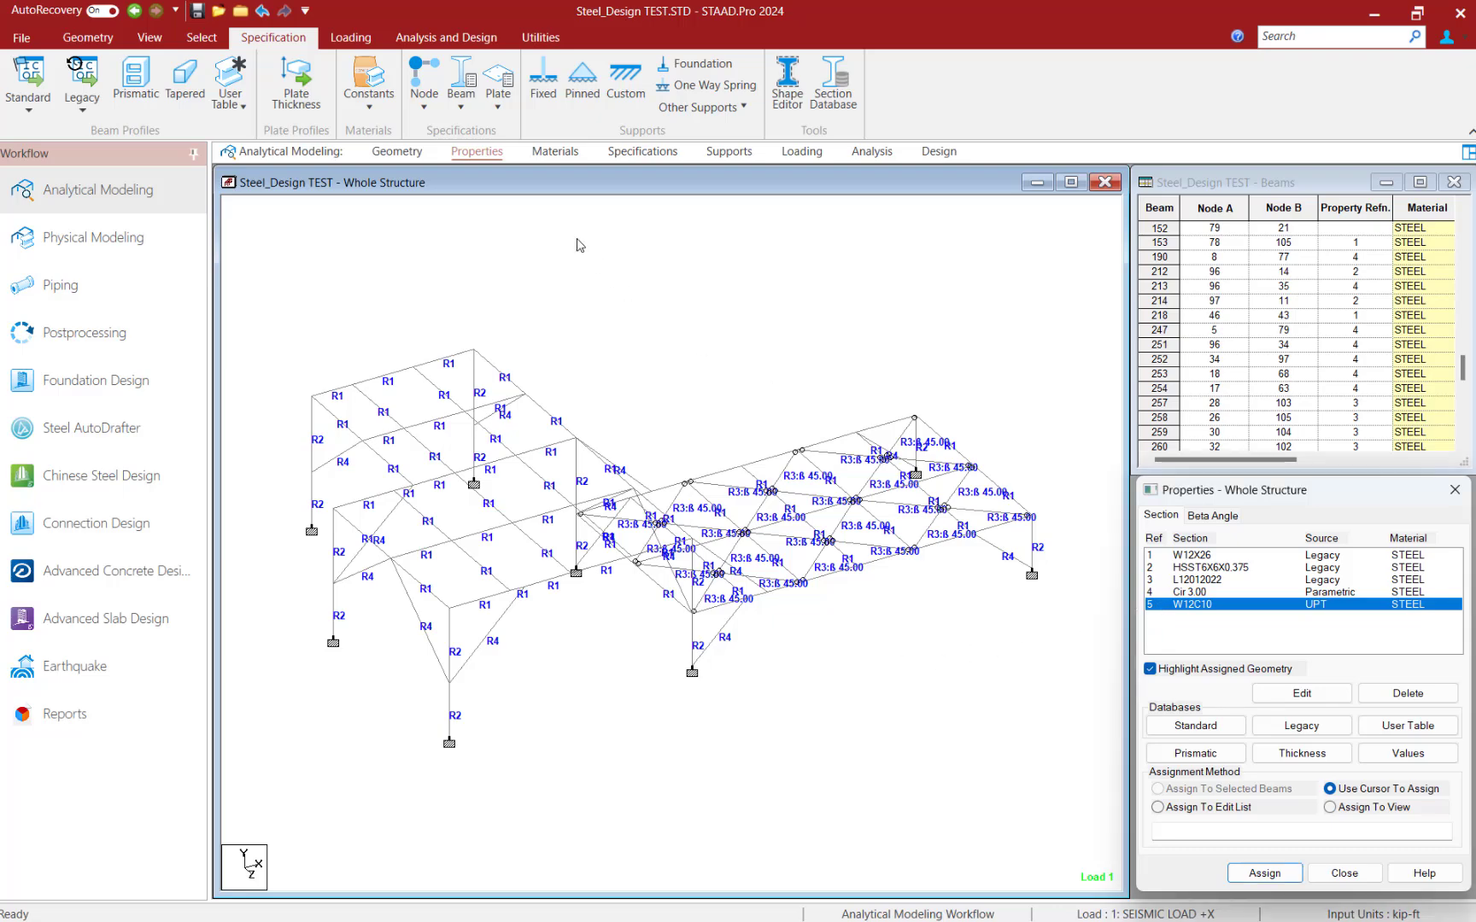
pyautogui.click(190, 38)
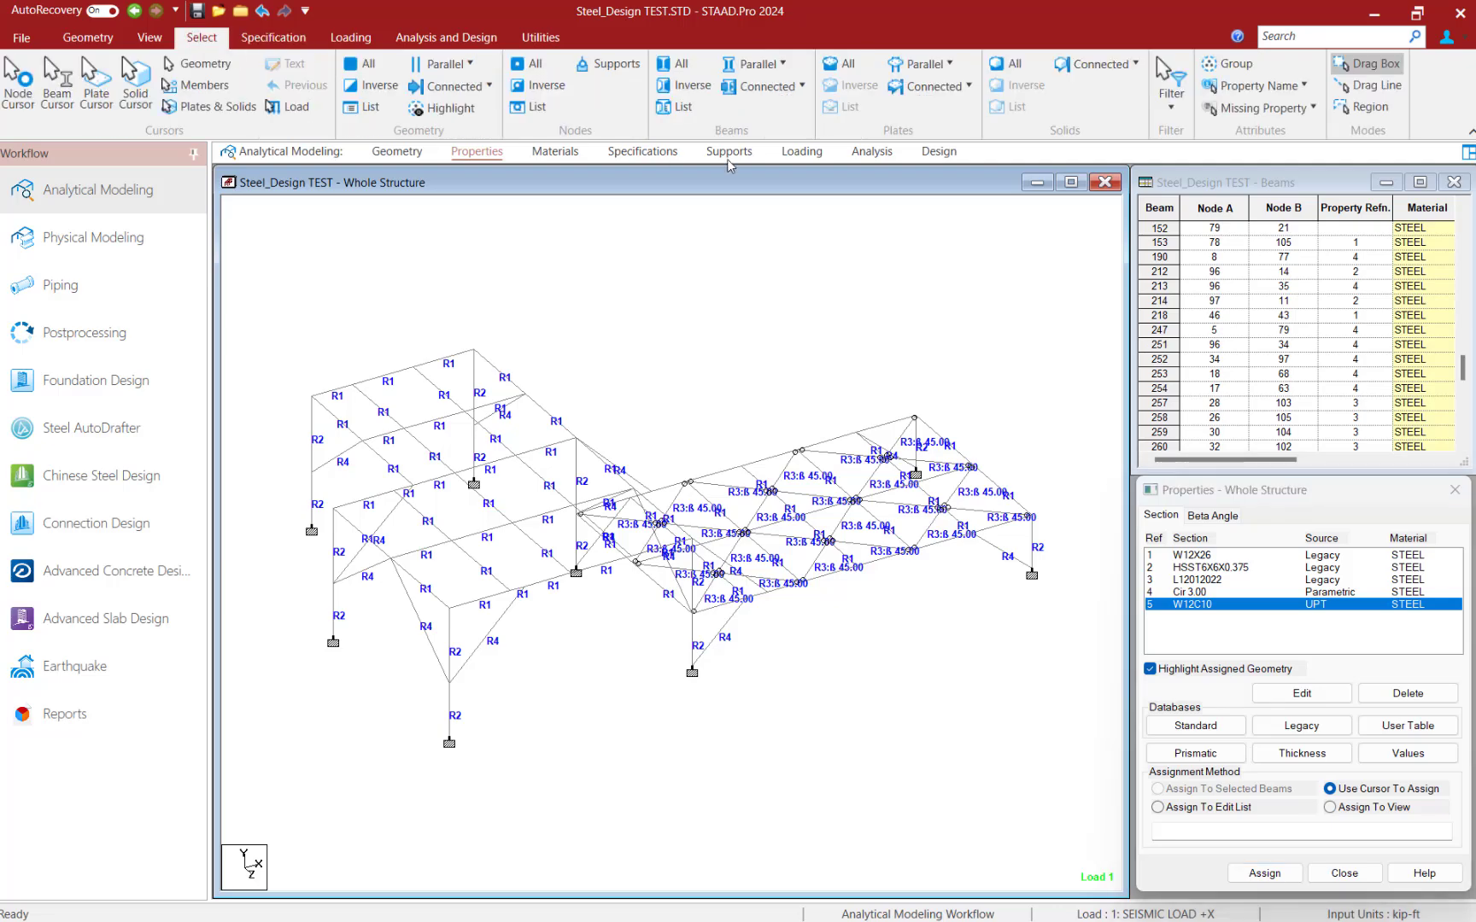
pyautogui.click(1207, 67)
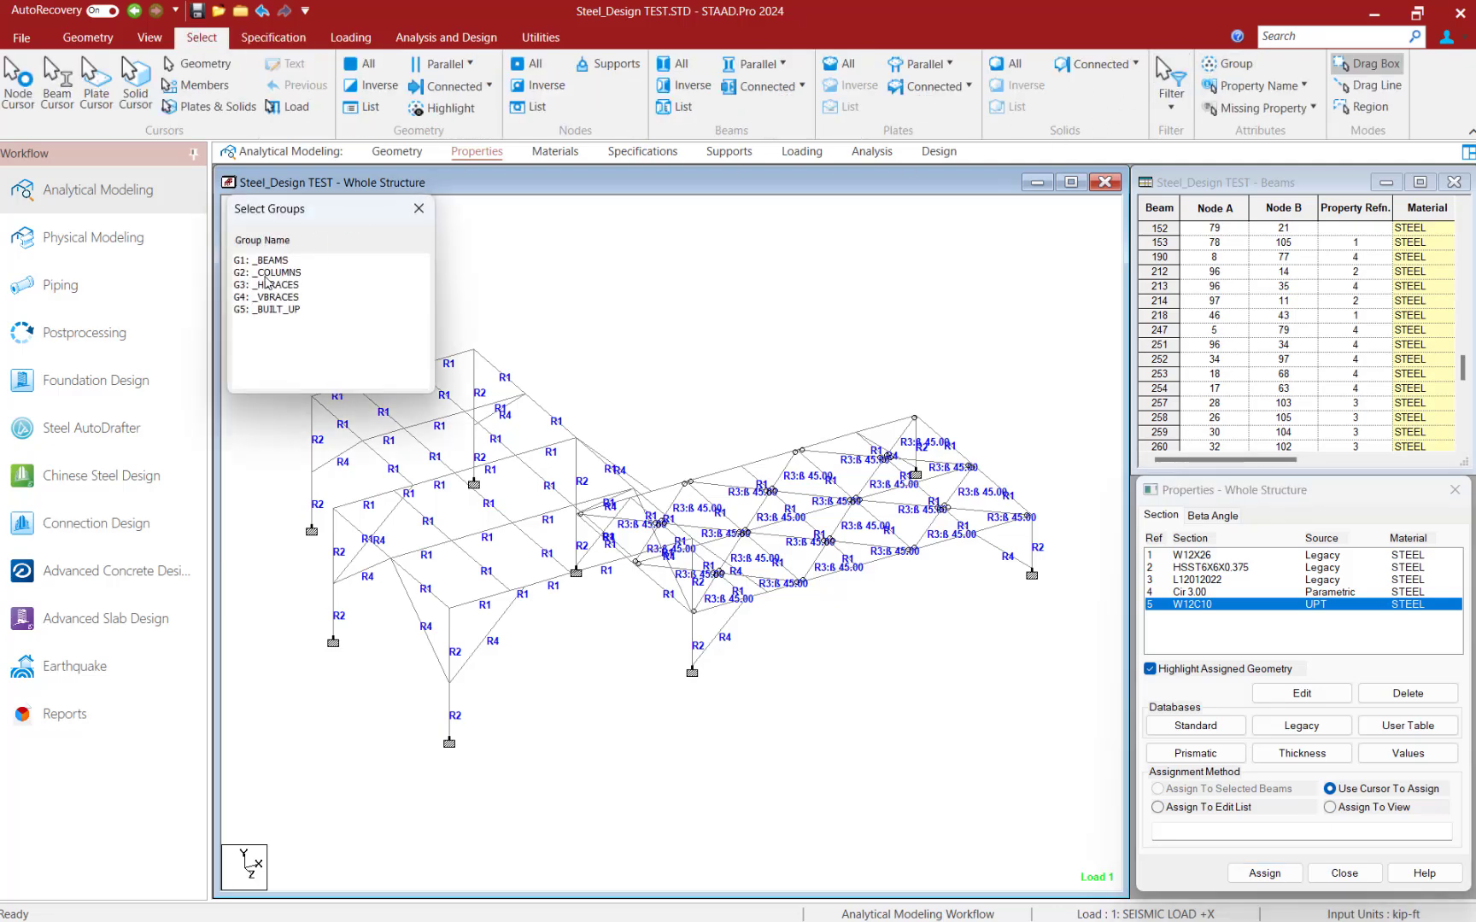
pyautogui.click(267, 309)
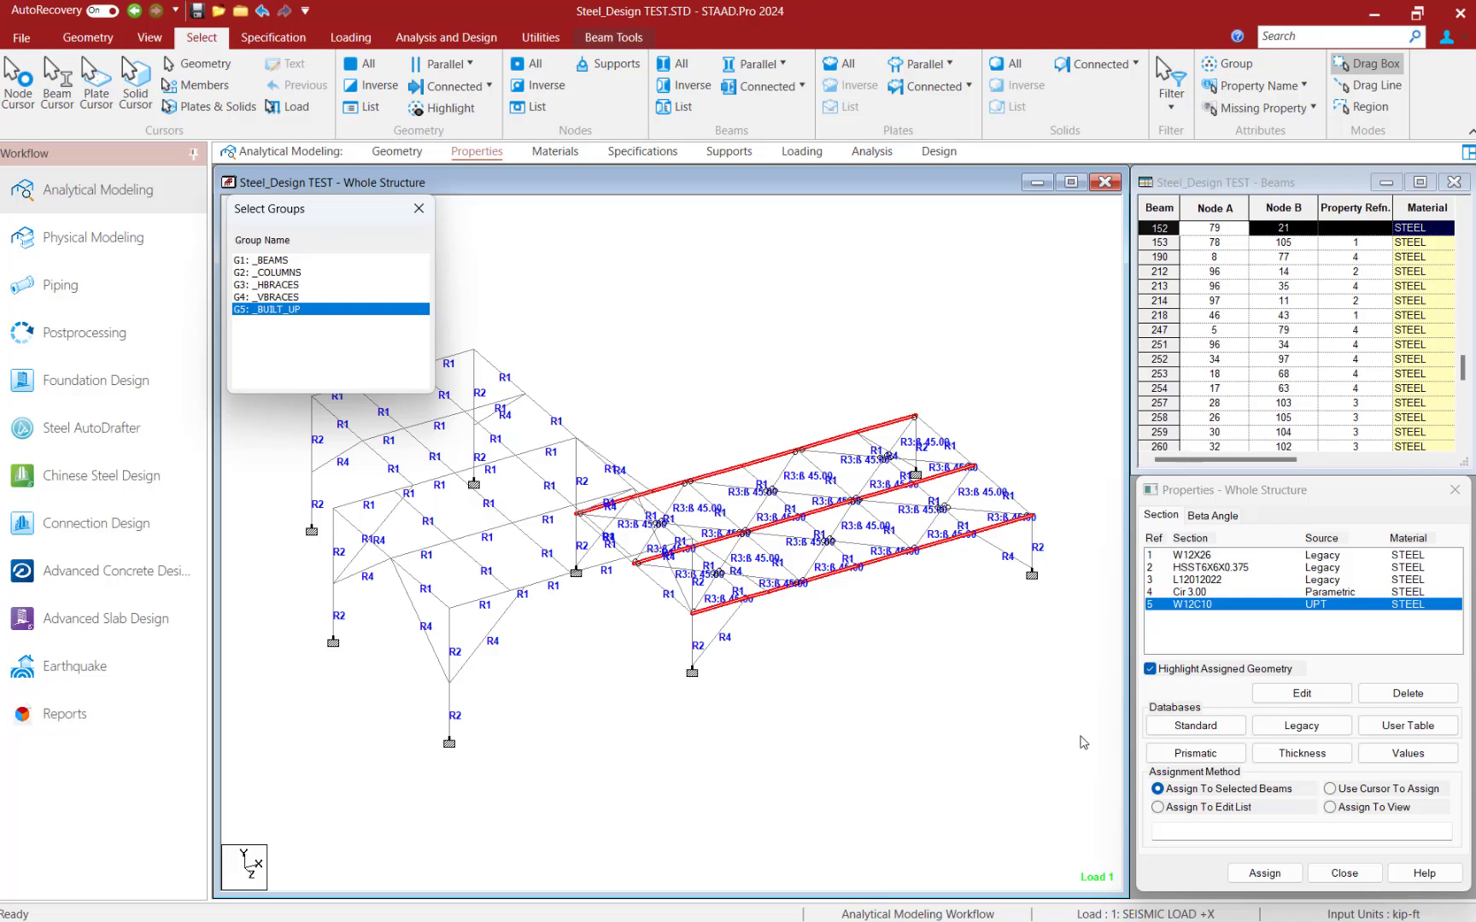
pyautogui.click(1255, 872)
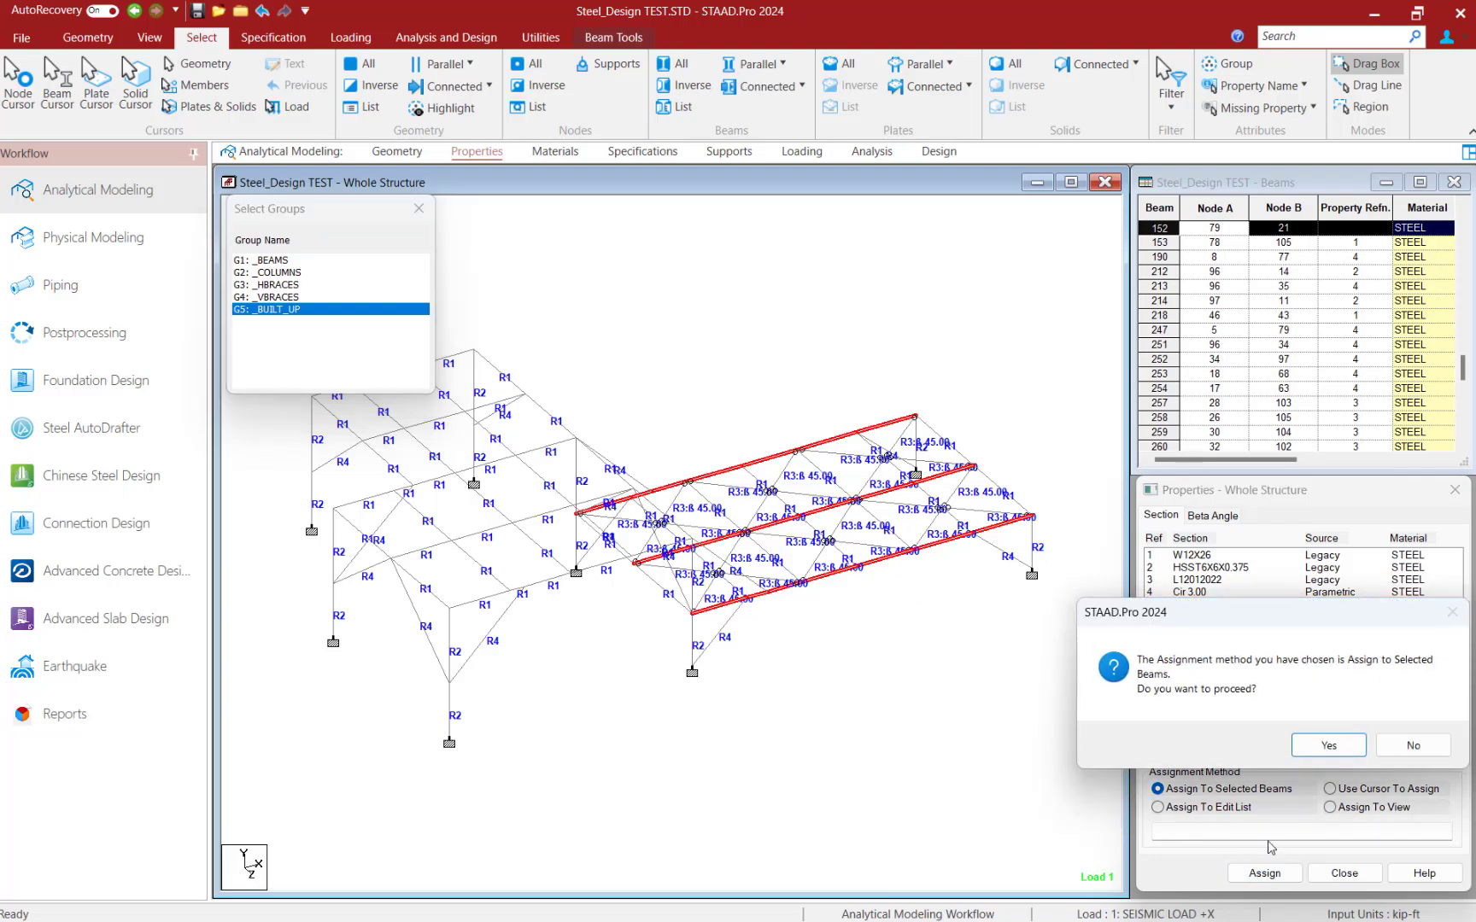
pyautogui.click(1307, 748)
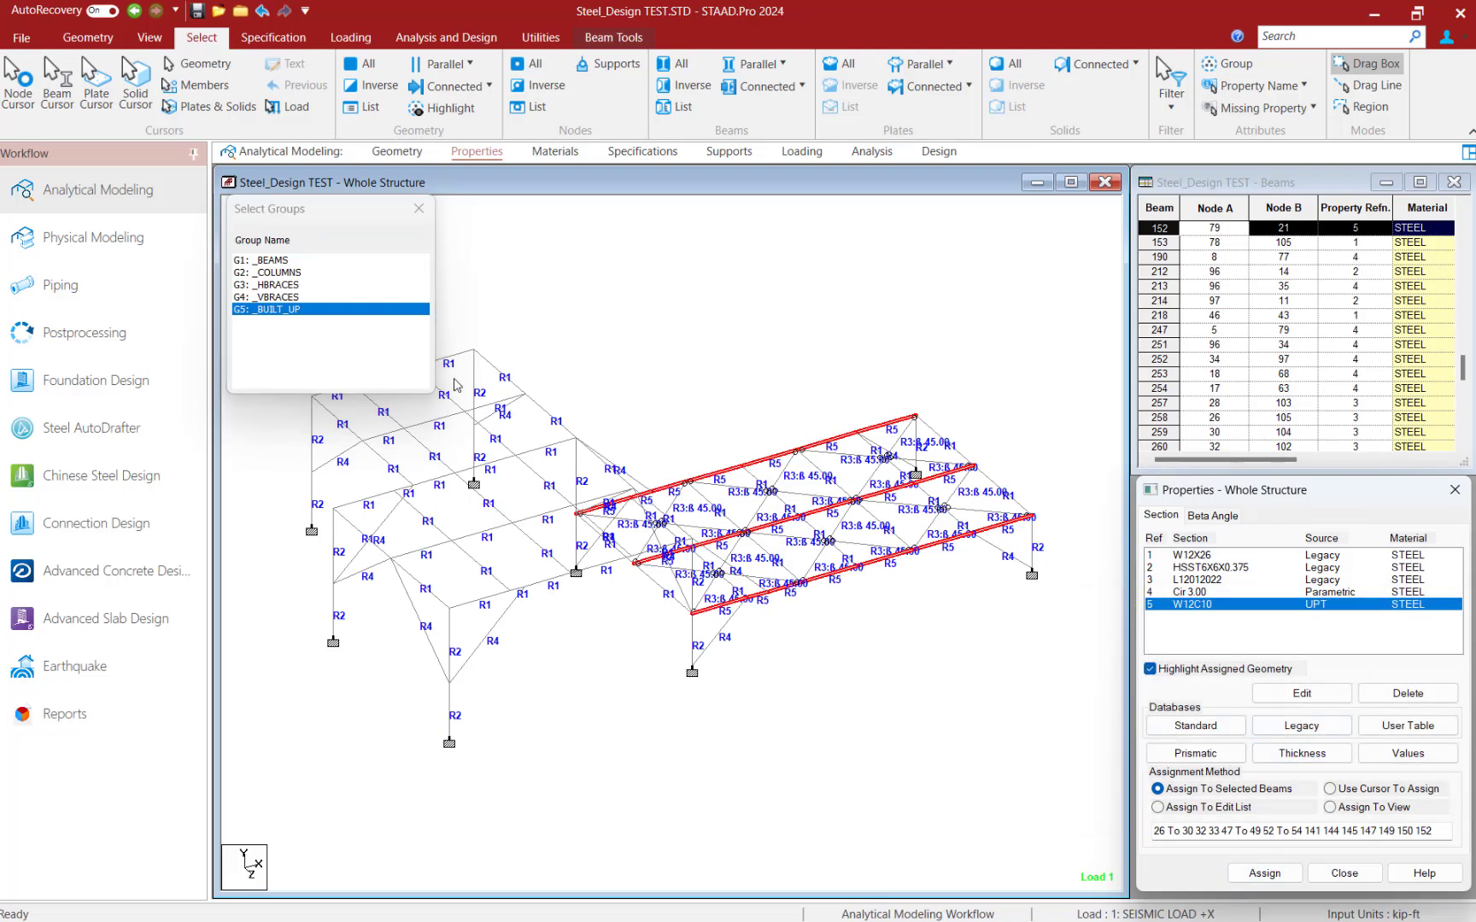
pyautogui.click(140, 16)
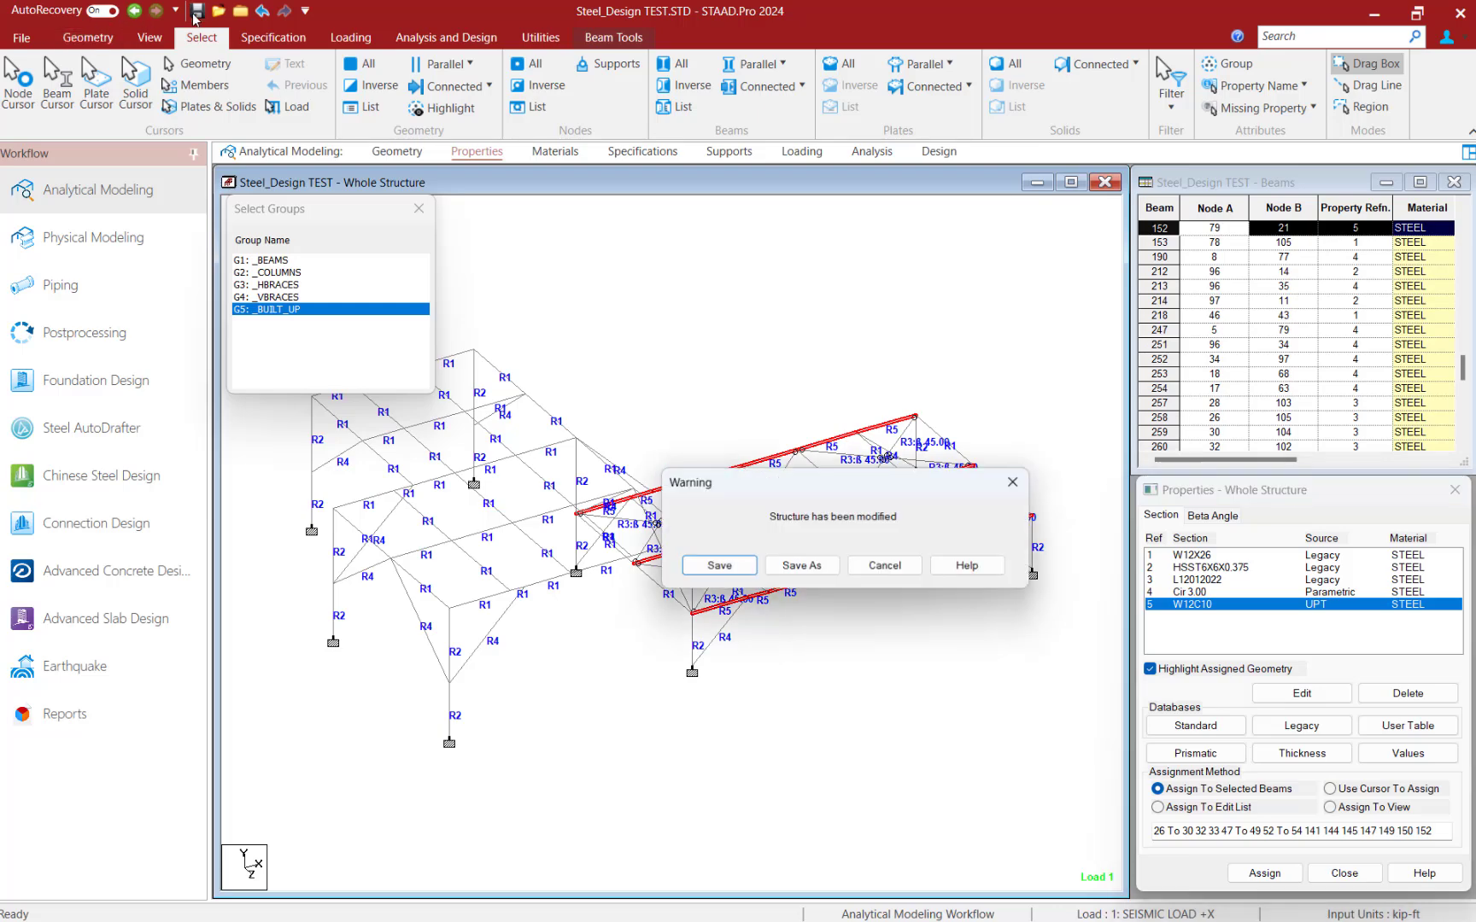
pyautogui.click(726, 570)
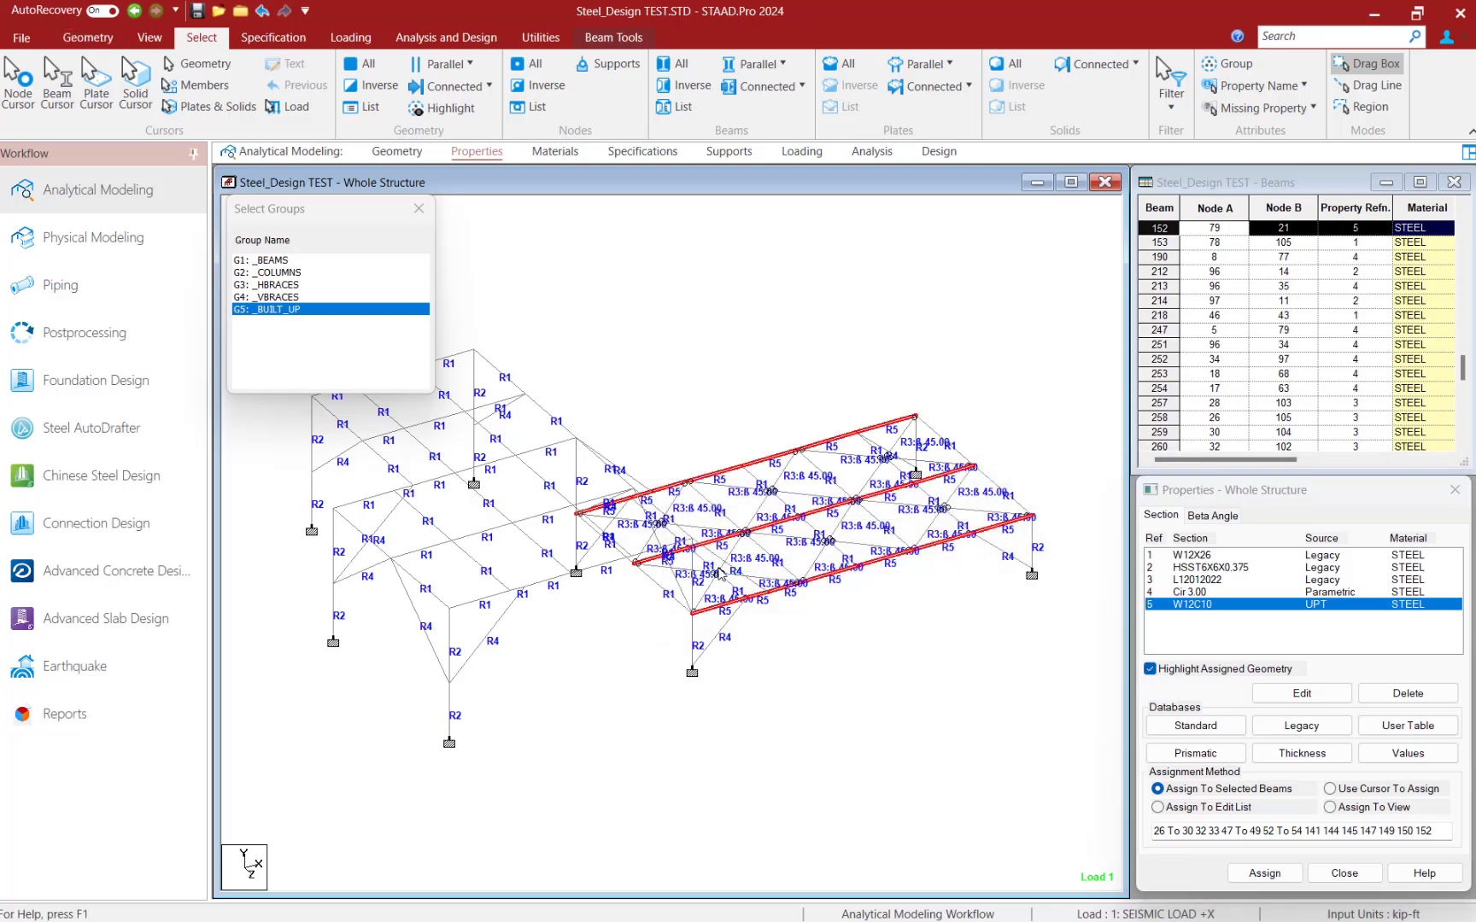